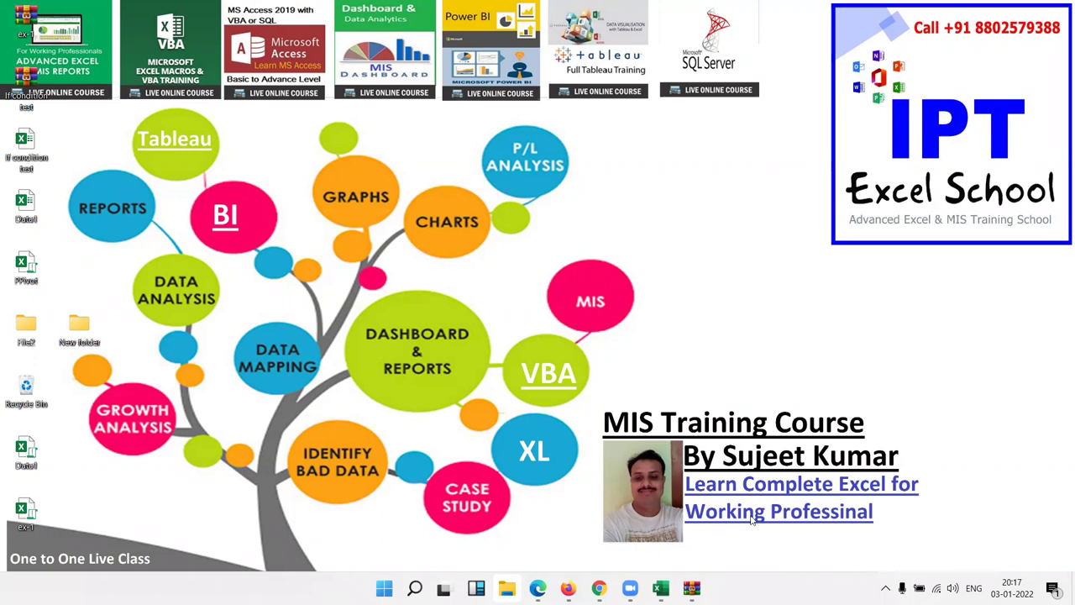
- Open File Explorer maximized and go to the empty Local Disk (G:)
click(507, 588)
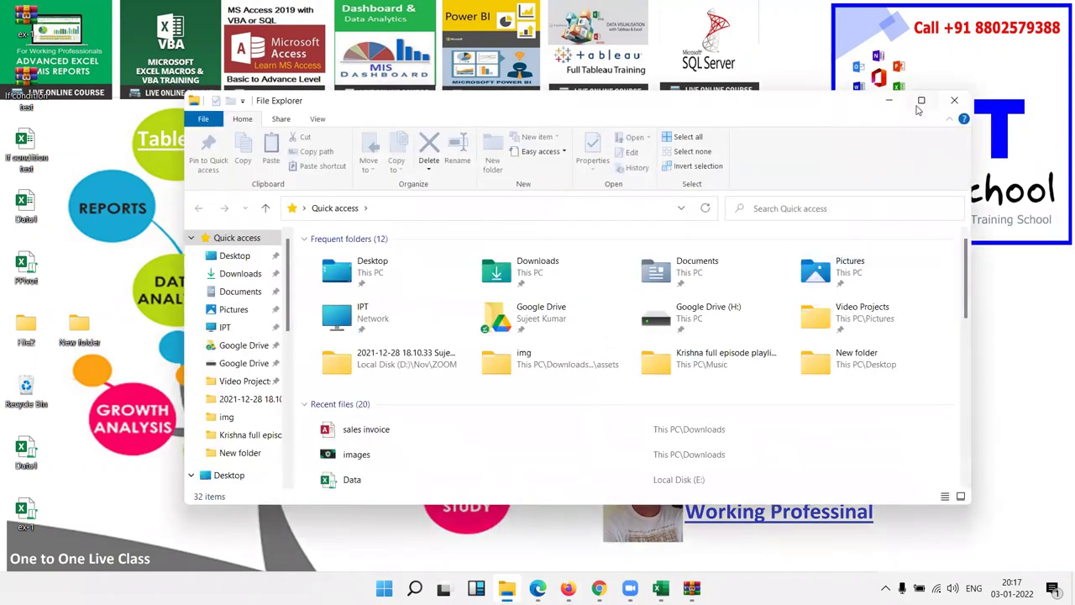
click(921, 102)
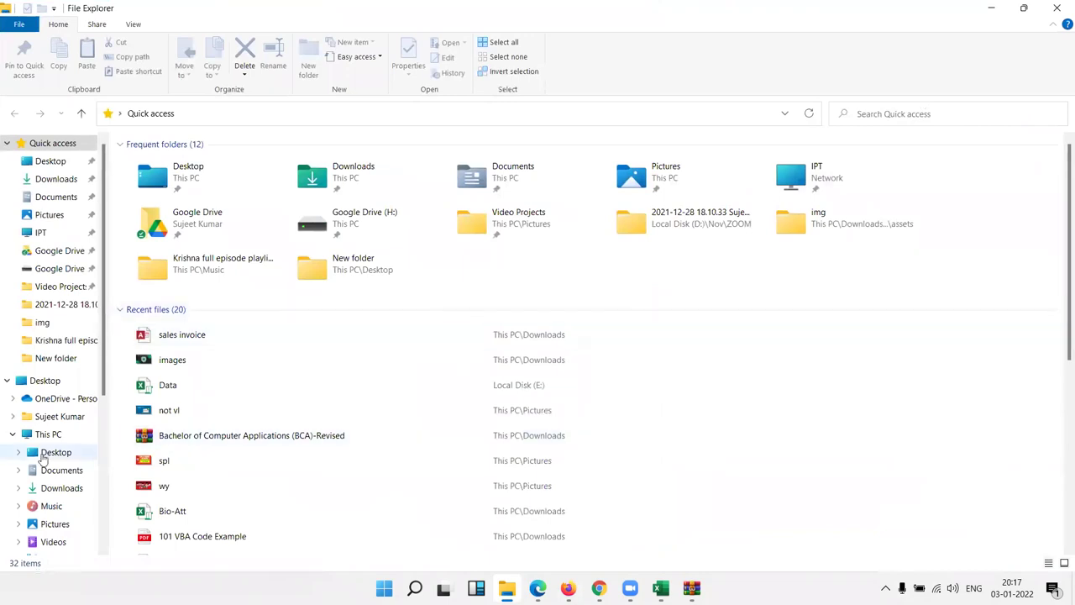
scroll(46, 479, down, 2)
click(66, 523)
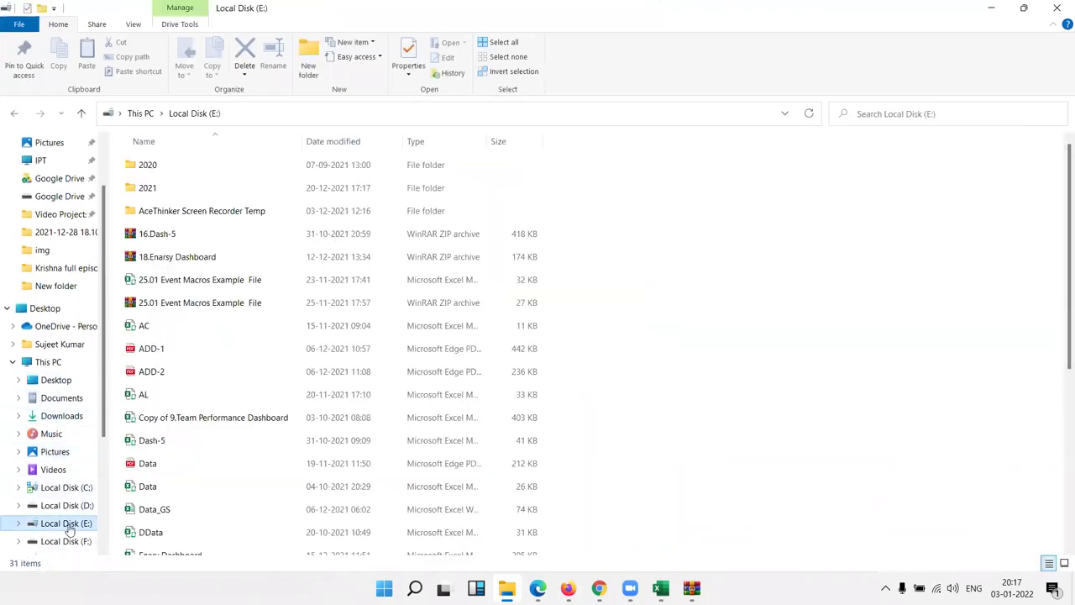
scroll(71, 518, down, 2)
click(67, 489)
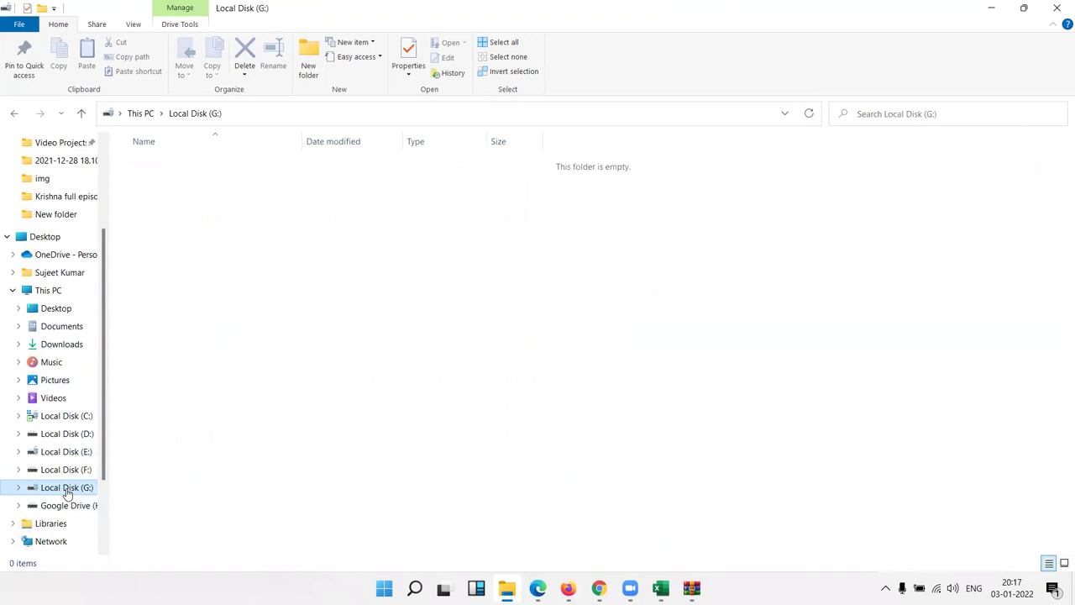
- Create a new folder named 2022 on the G: drive
right_click(196, 193)
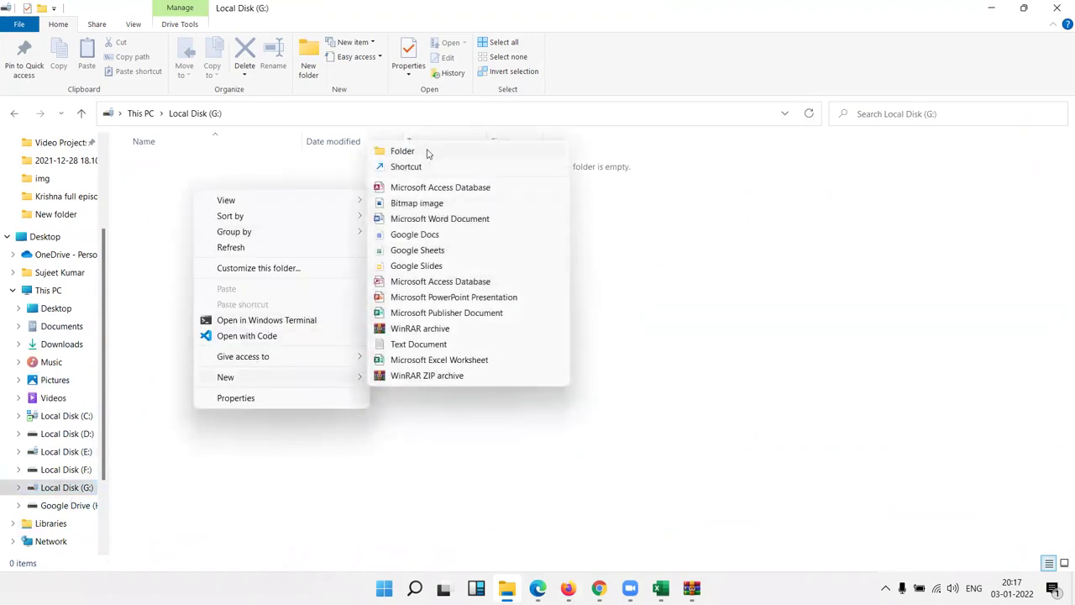
mouse_move(225, 376)
click(426, 153)
text(2022)
key(Return)
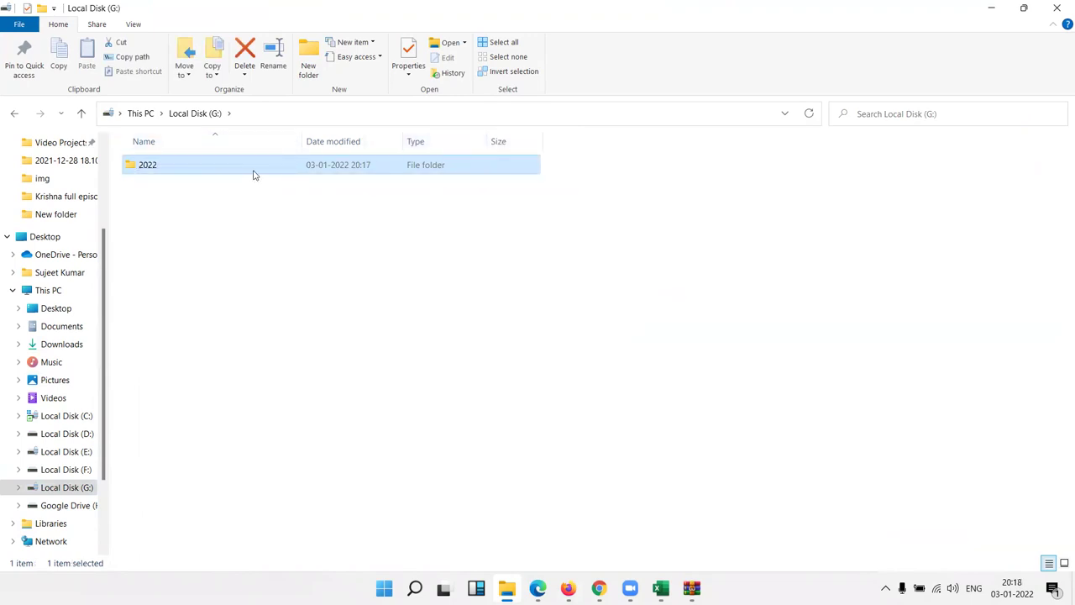
- Inside the 2022 folder, create a new folder named 1
double_click(254, 175)
right_click(244, 178)
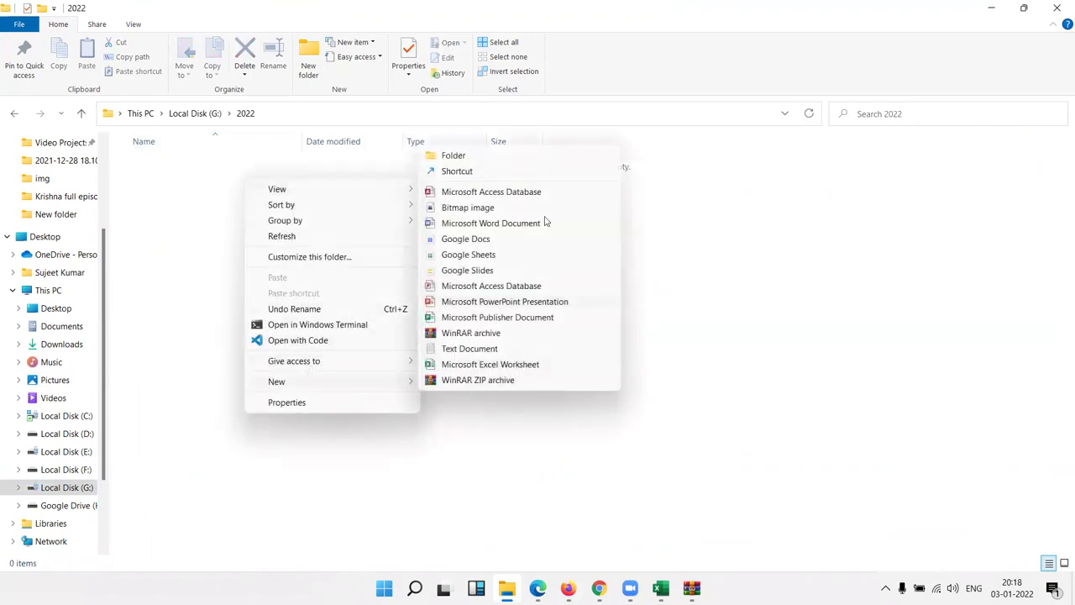
click(532, 159)
text(0)
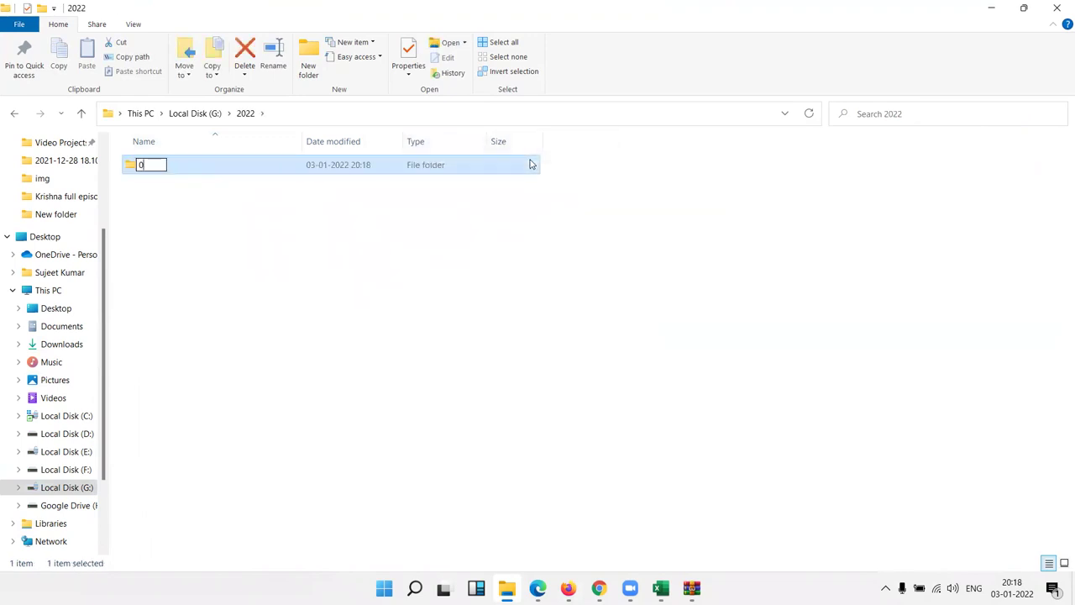
key(BackSpace)
text(1)
key(Return)
- Inside folder 1, create a new folder named 3
double_click(310, 165)
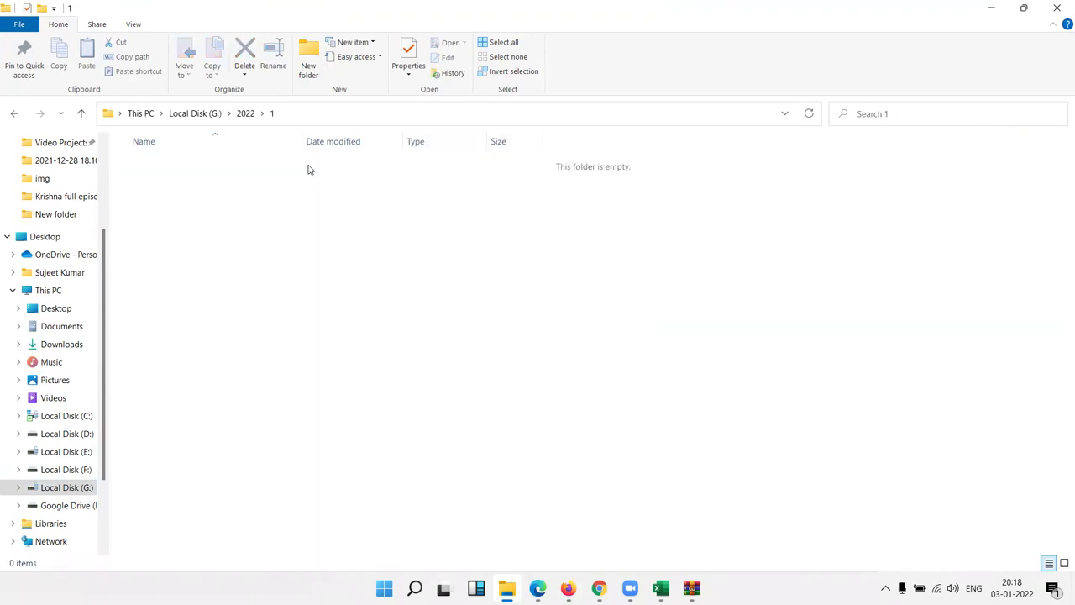
right_click(294, 212)
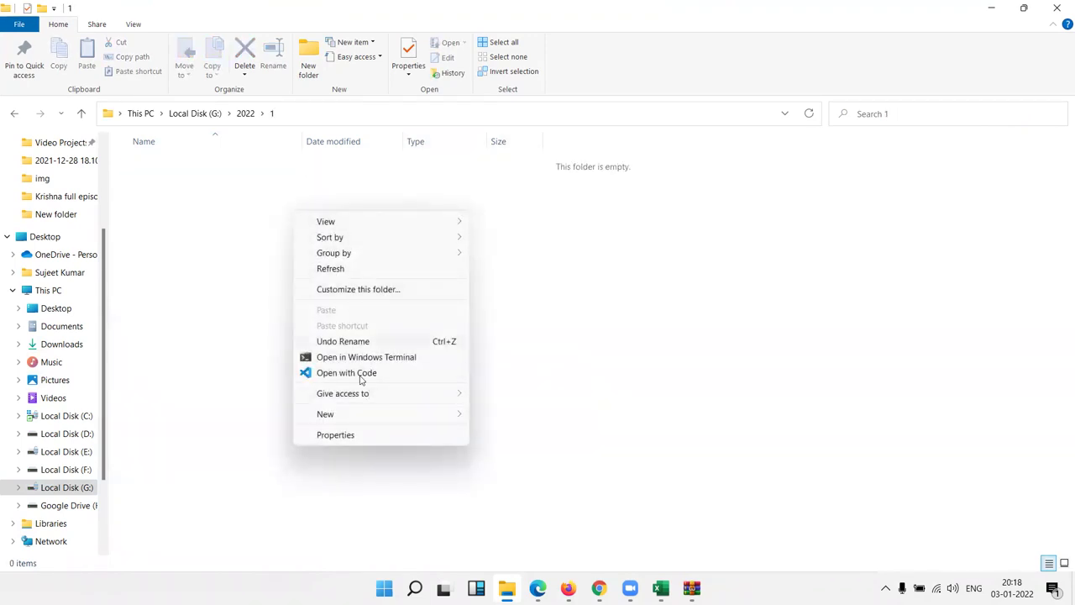
mouse_move(325, 414)
click(538, 192)
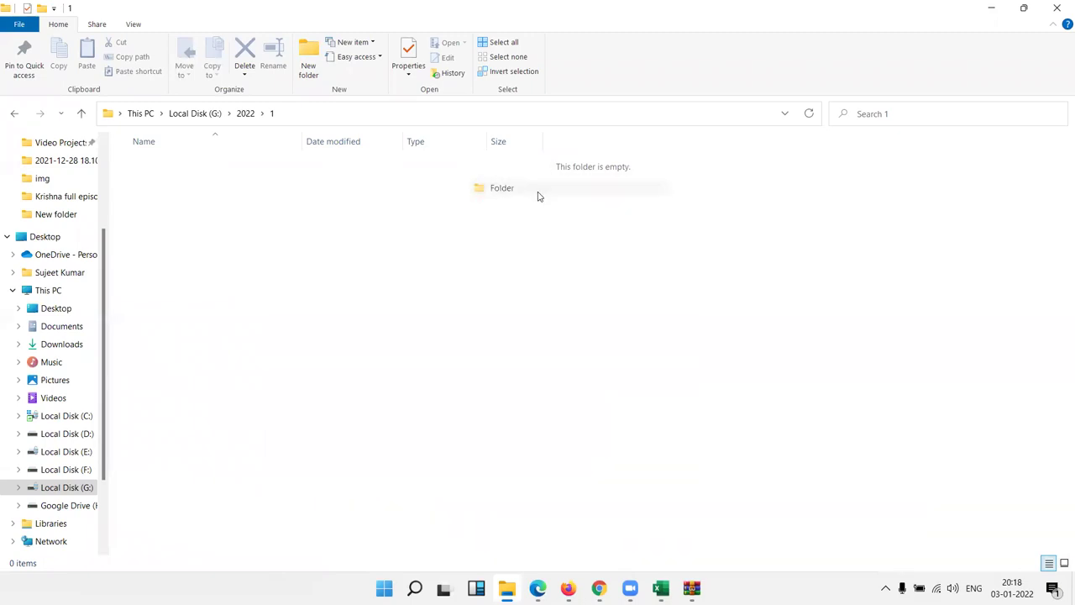
text(3)
key(Return)
click(304, 232)
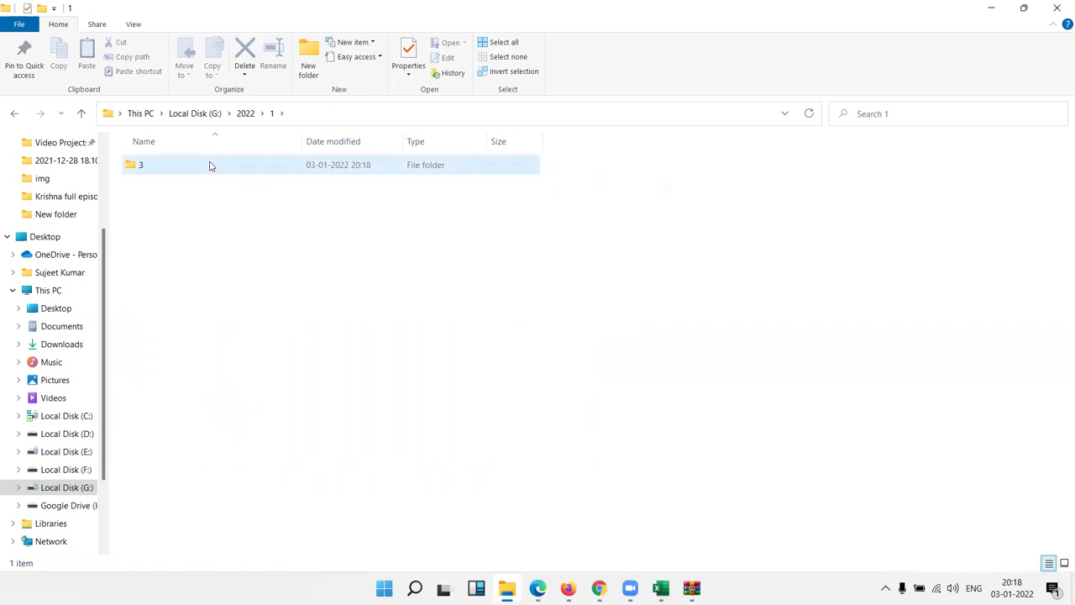
- Create an Excel worksheet named 3 in folder 3 and show the path G:\2022\1\3
double_click(212, 164)
right_click(211, 166)
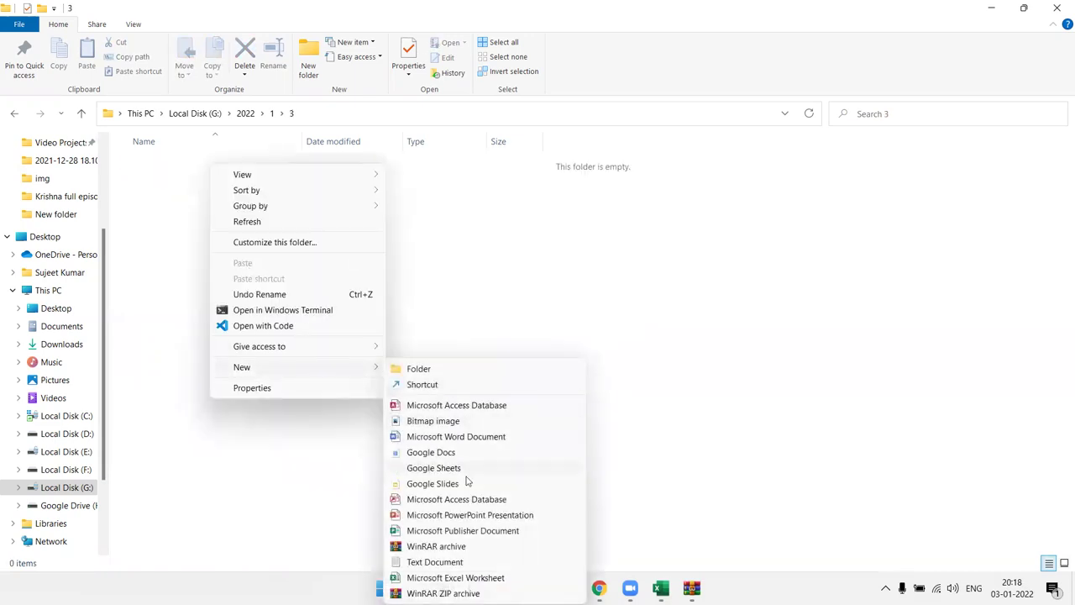
click(455, 578)
text(3)
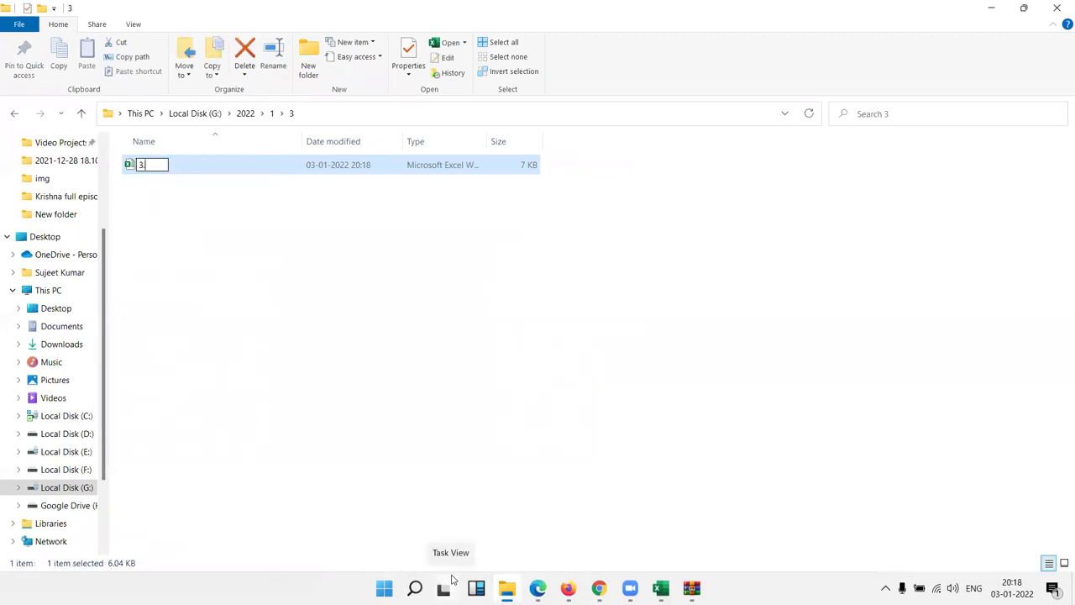
key(Return)
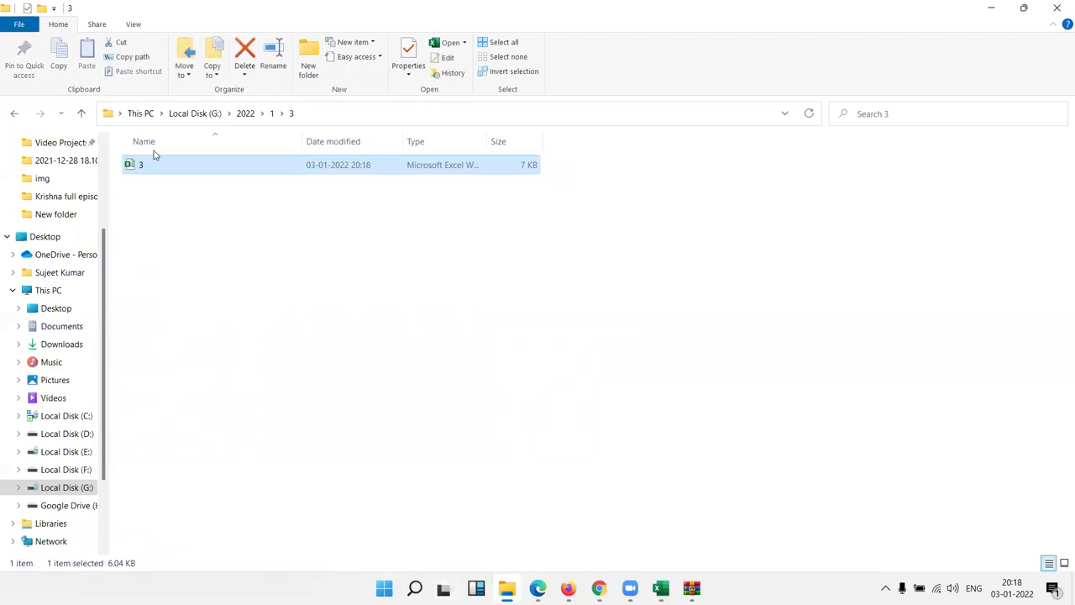
click(417, 113)
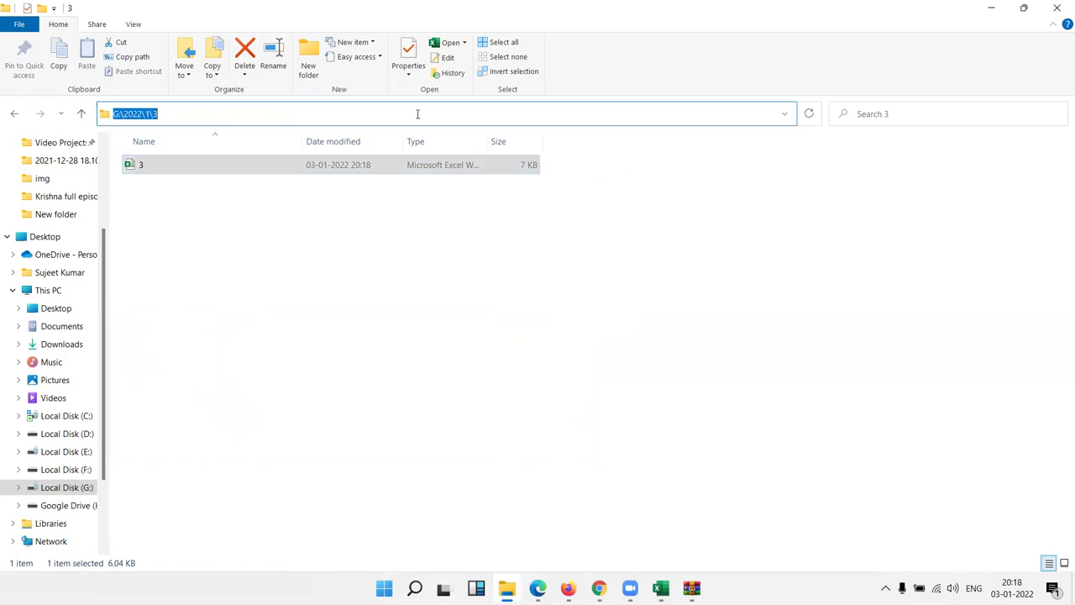
click(264, 218)
click(301, 110)
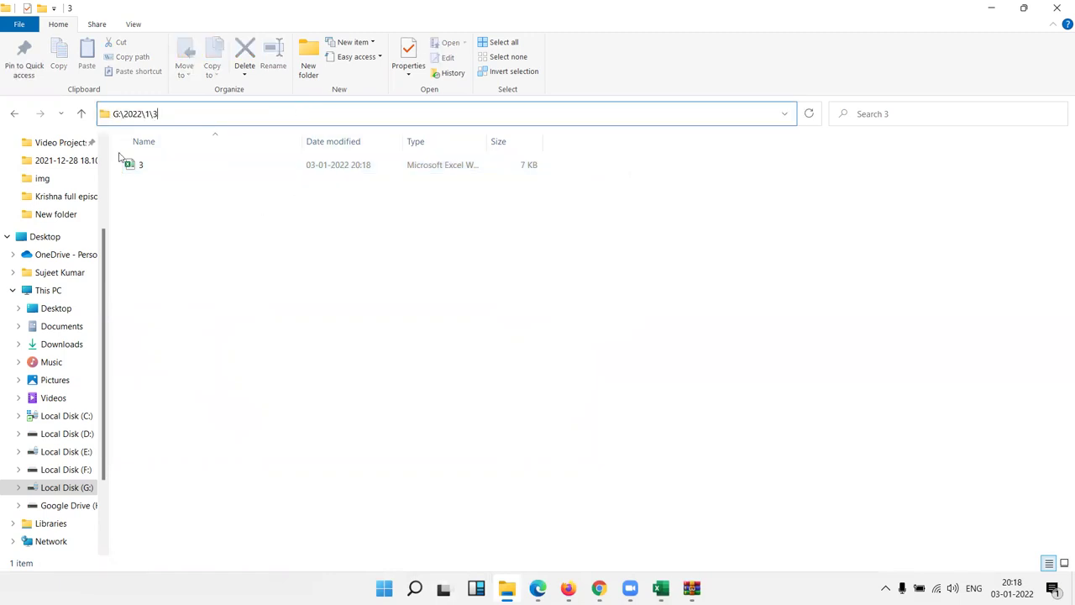
- Browse from G: through 2022 and 1 into folder 3, then return to G:
click(67, 488)
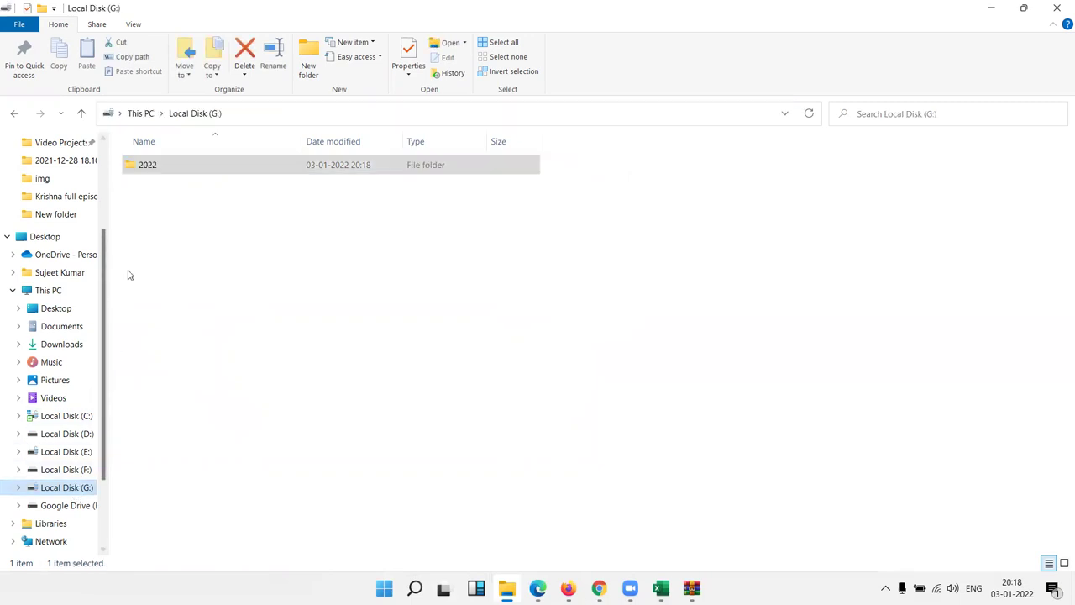
double_click(163, 173)
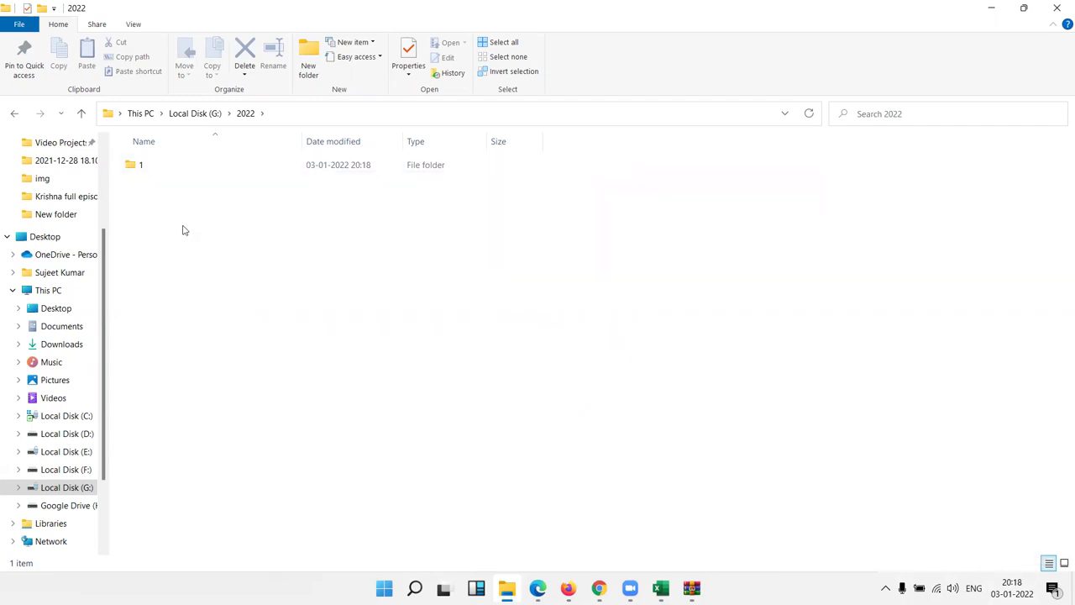
double_click(145, 168)
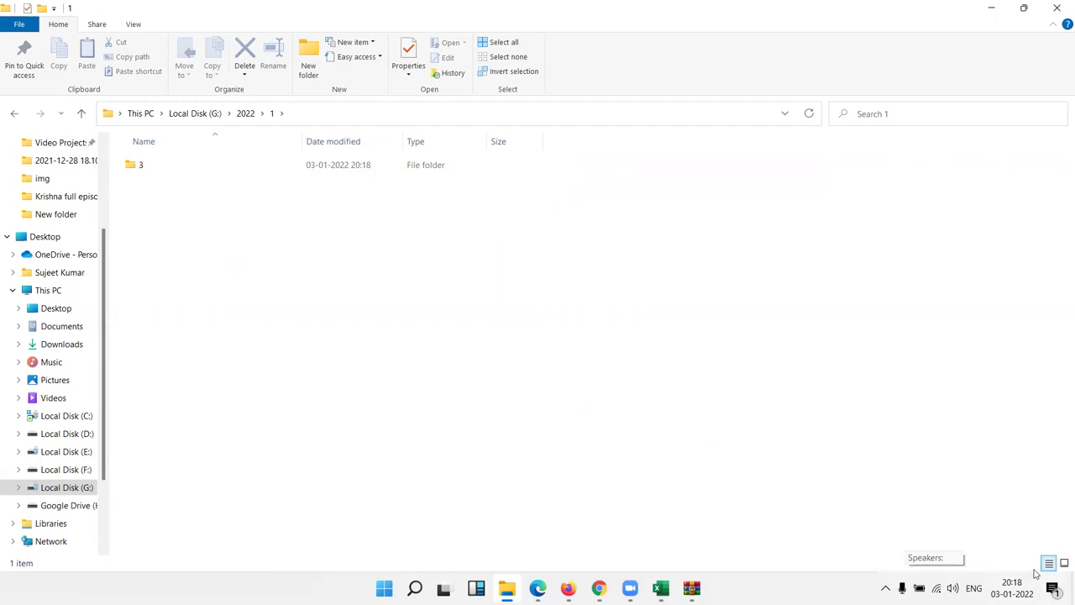
double_click(214, 163)
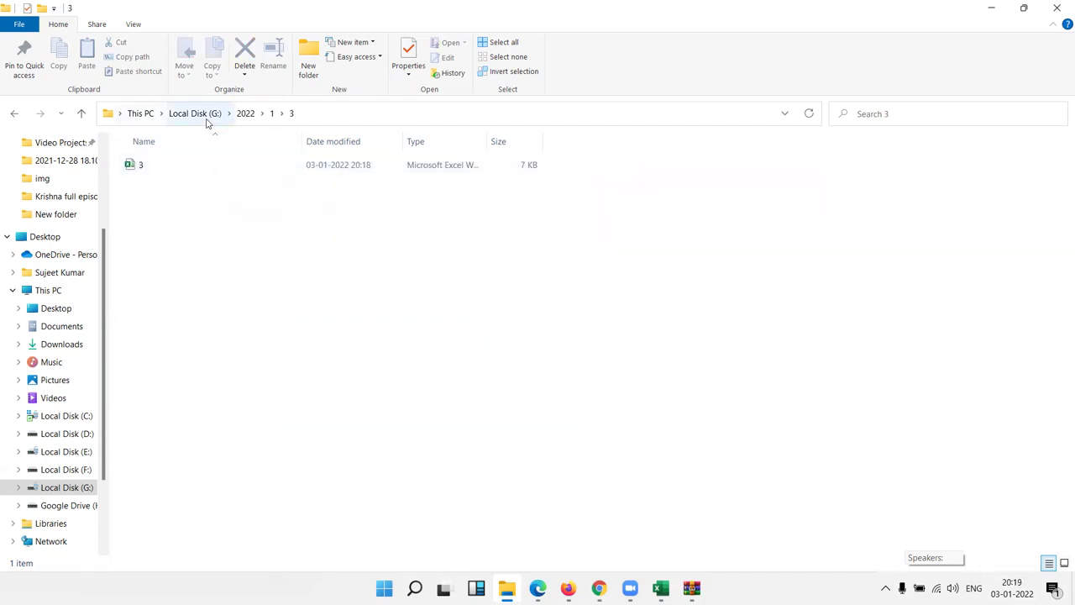
click(206, 120)
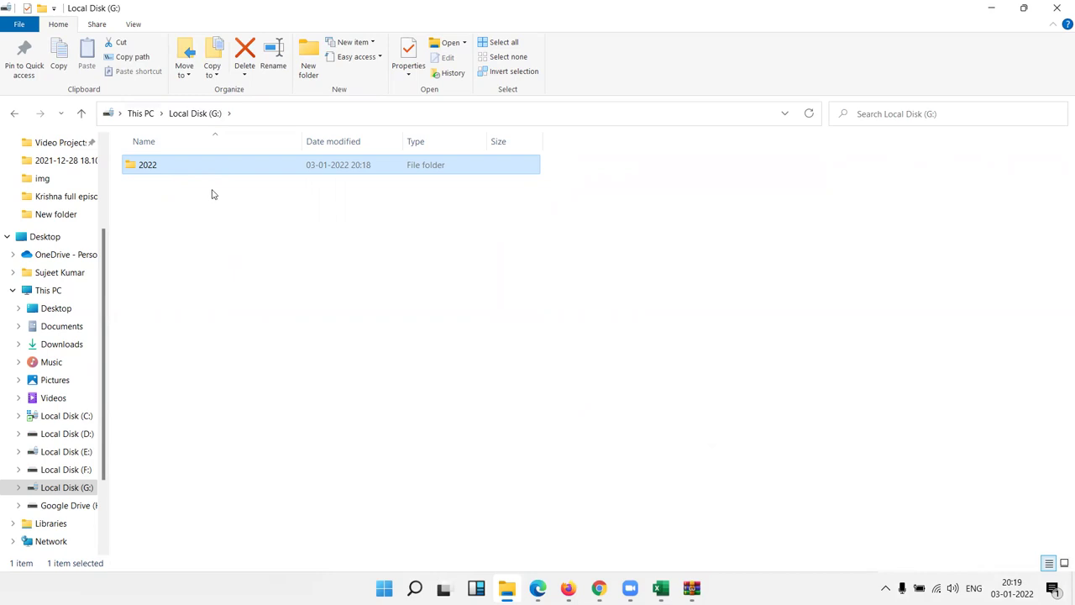
- Permanently delete the 2022 folder with Shift+Delete, confirming with Yes
click(212, 194)
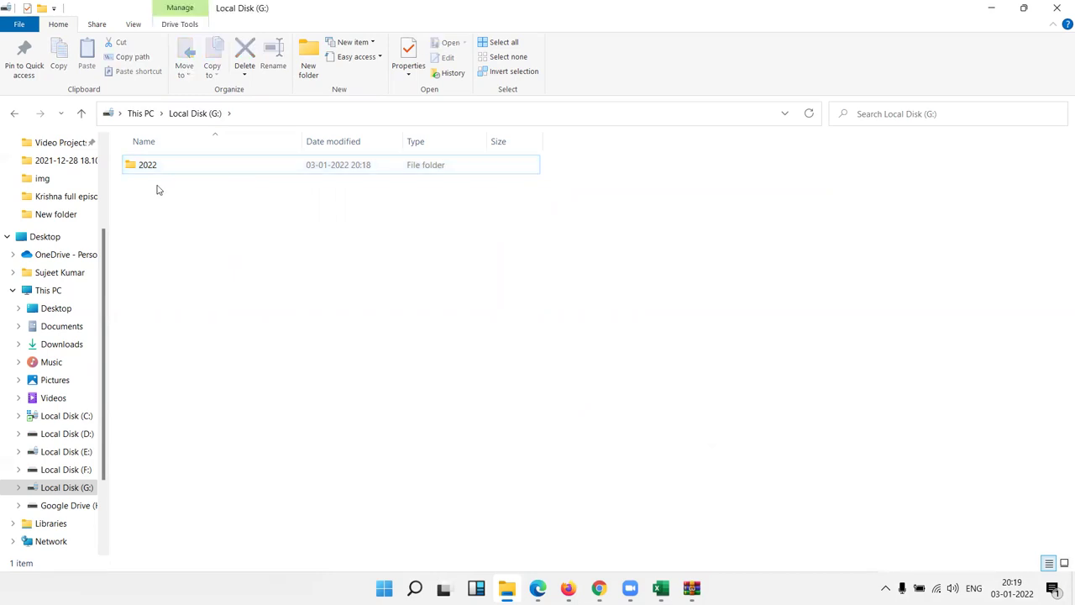
click(156, 166)
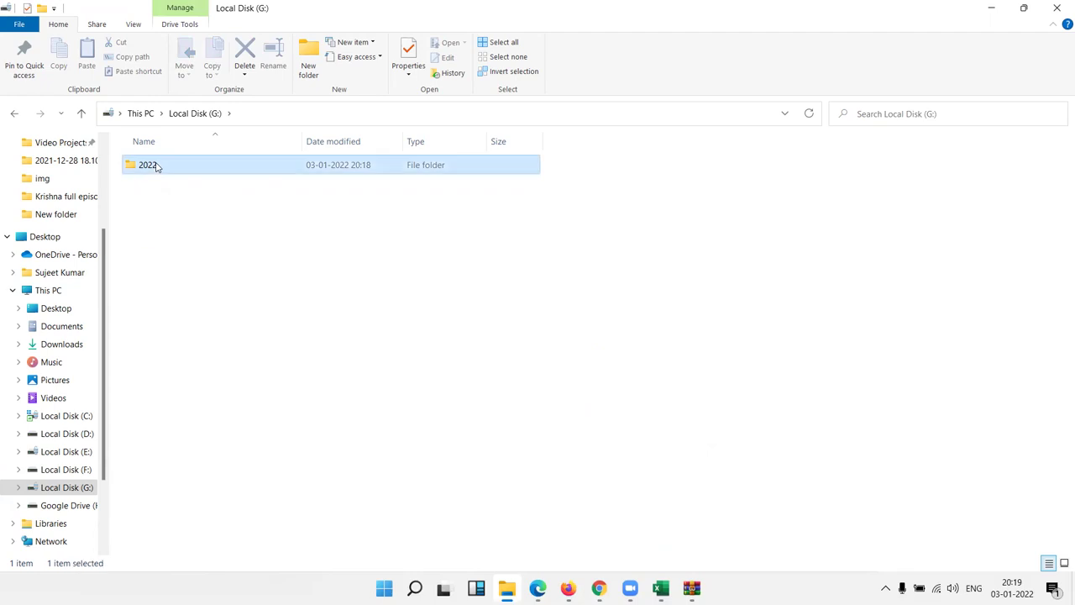
key(shift+Delete)
click(584, 341)
click(660, 588)
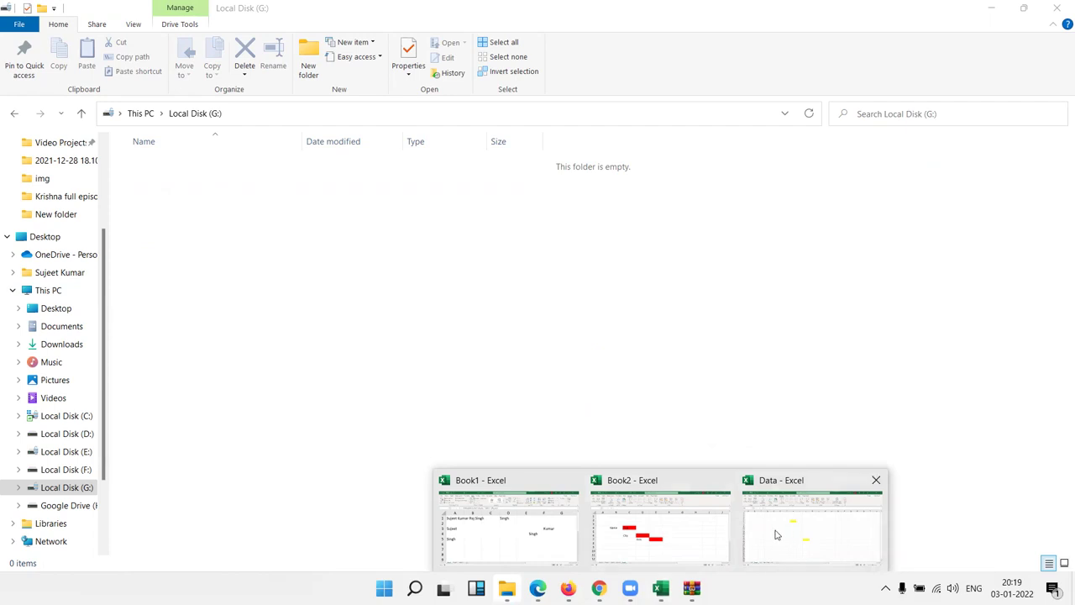
- Open the Visual Basic editor for Book1 from the Developer tab
click(531, 524)
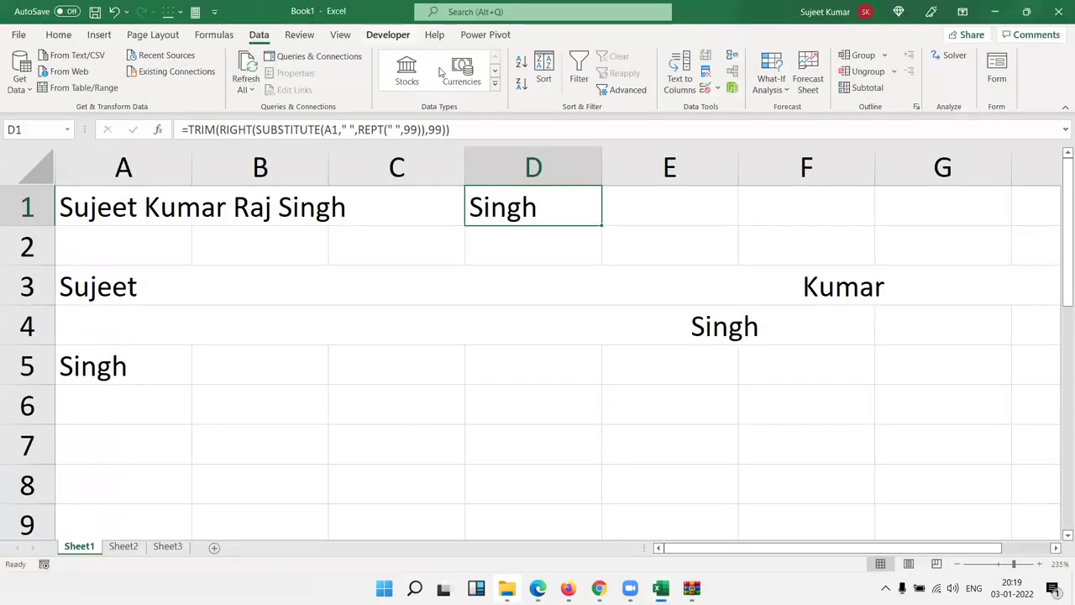
click(387, 35)
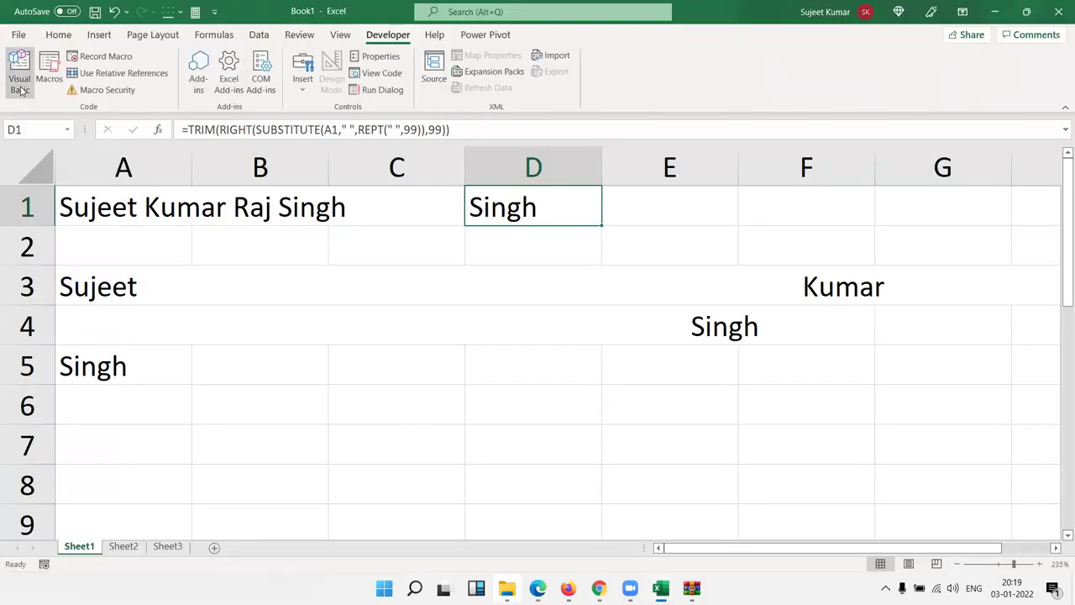
click(19, 83)
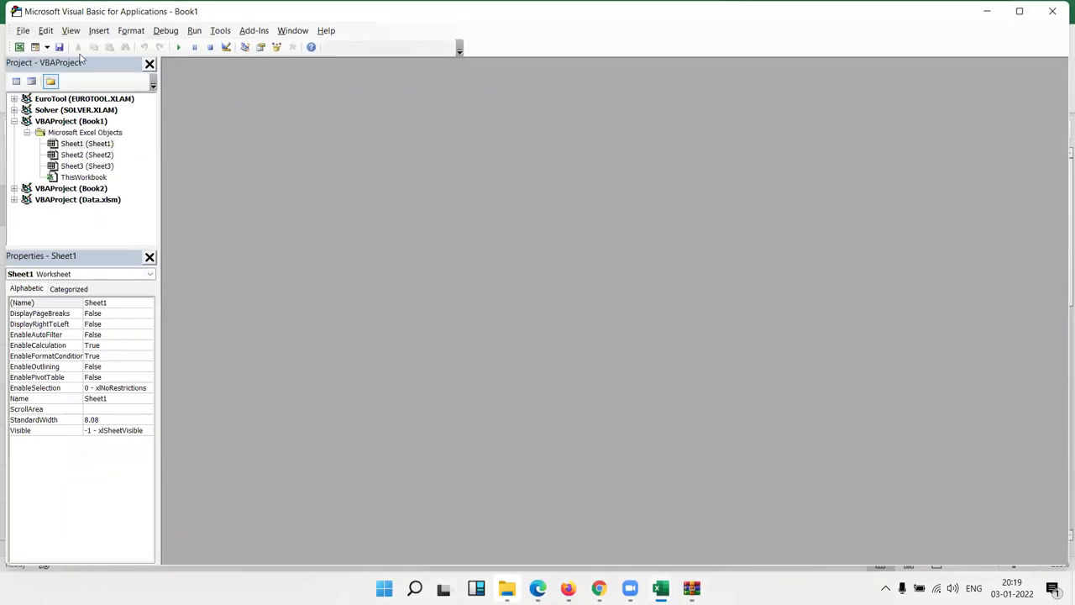
- Insert a new module and declare an empty Sub First_Project() procedure
click(98, 31)
click(117, 75)
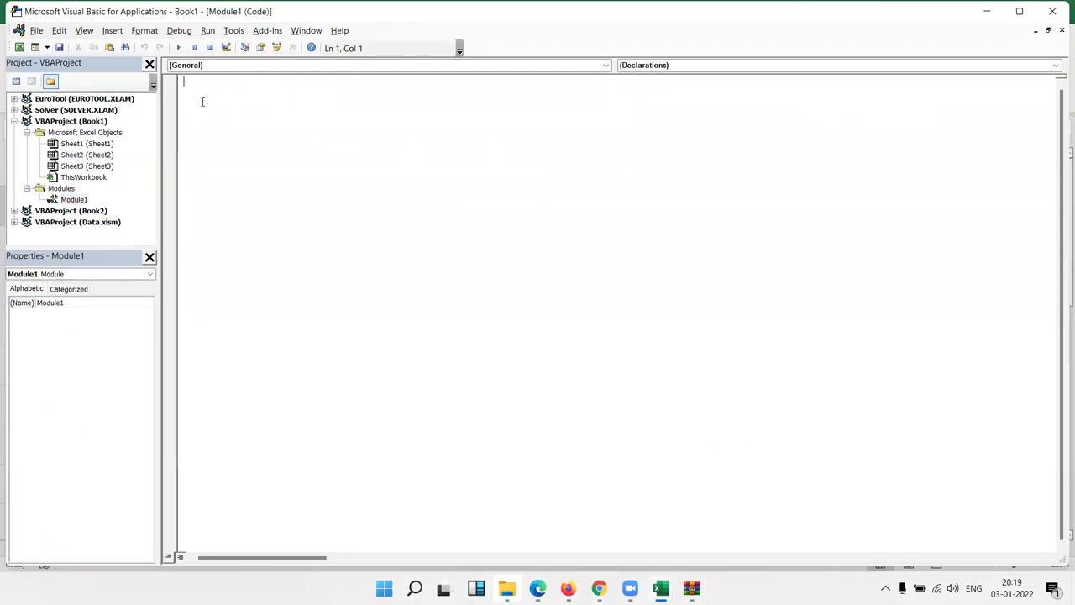
text(sub ro)
key(BackSpace)
key(BackSpace)
text(First_Project())
key(Return)
key(Return)
key(Return)
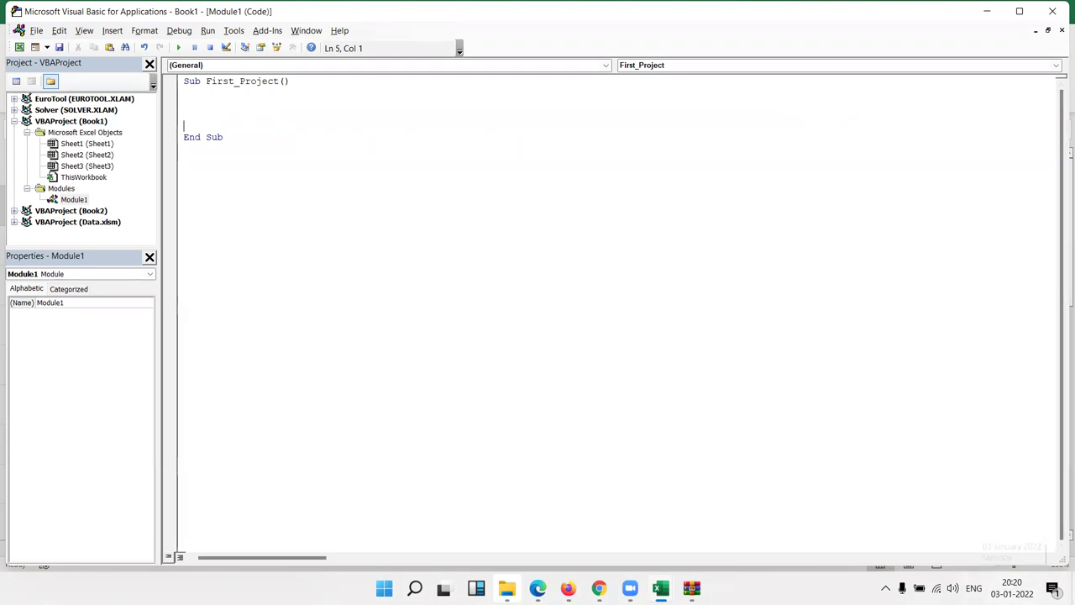
- Add a Date line inside the First_Project procedure
click(208, 102)
key(Return)
key(Up)
text(Date)
key(Return)
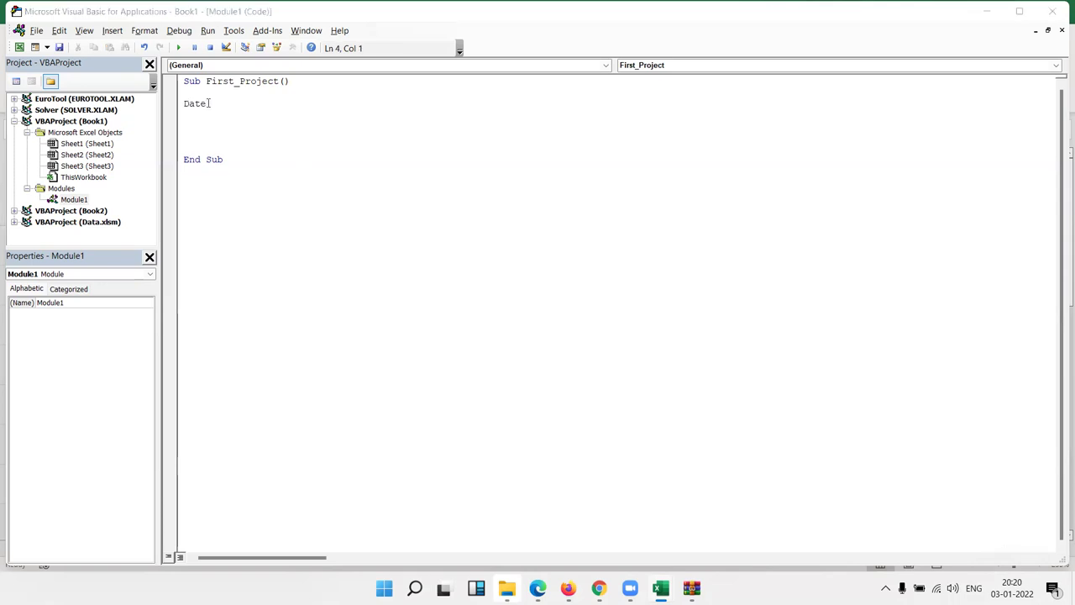
- Enter =TODAY() in cell B33 of the worksheet
key(alt+F11)
scroll(235, 273, down, 10)
click(257, 275)
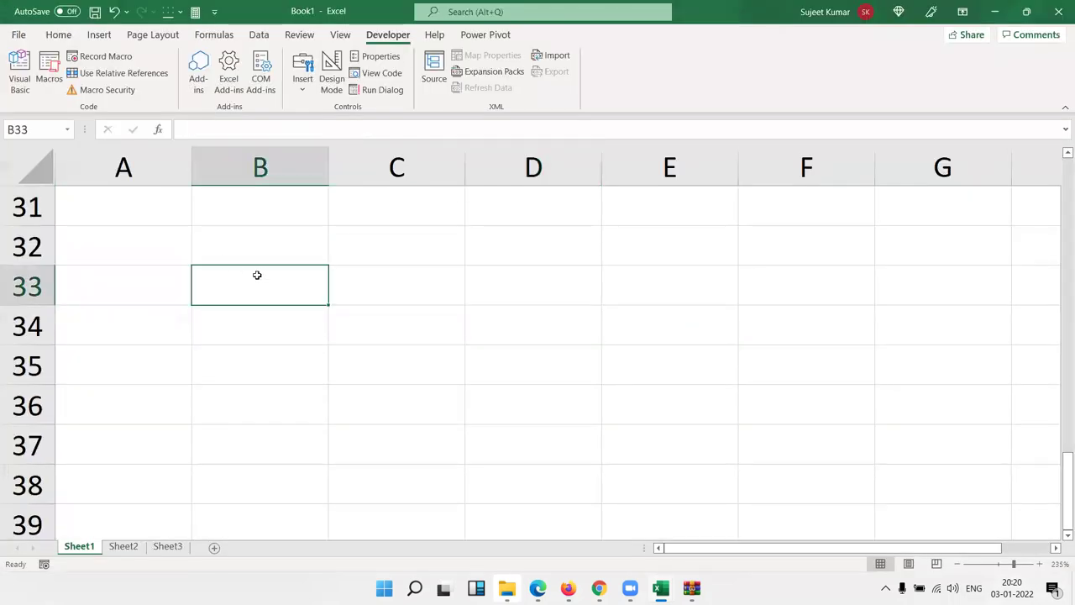
text(Today)
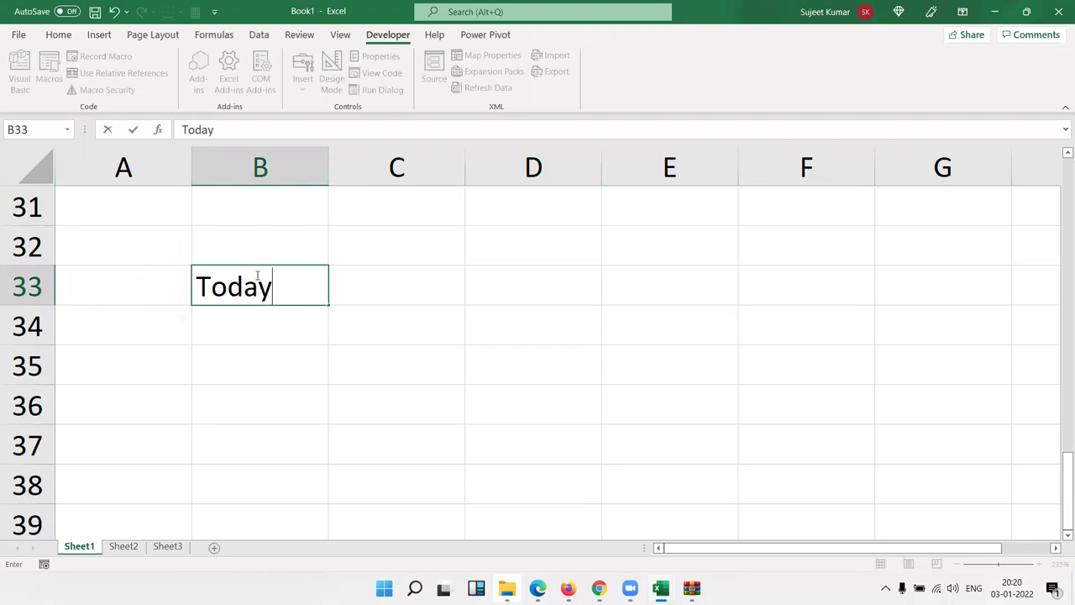
key(BackSpace)
key(BackSpace)
key(BackSpace)
key(BackSpace)
key(BackSpace)
text(=T)
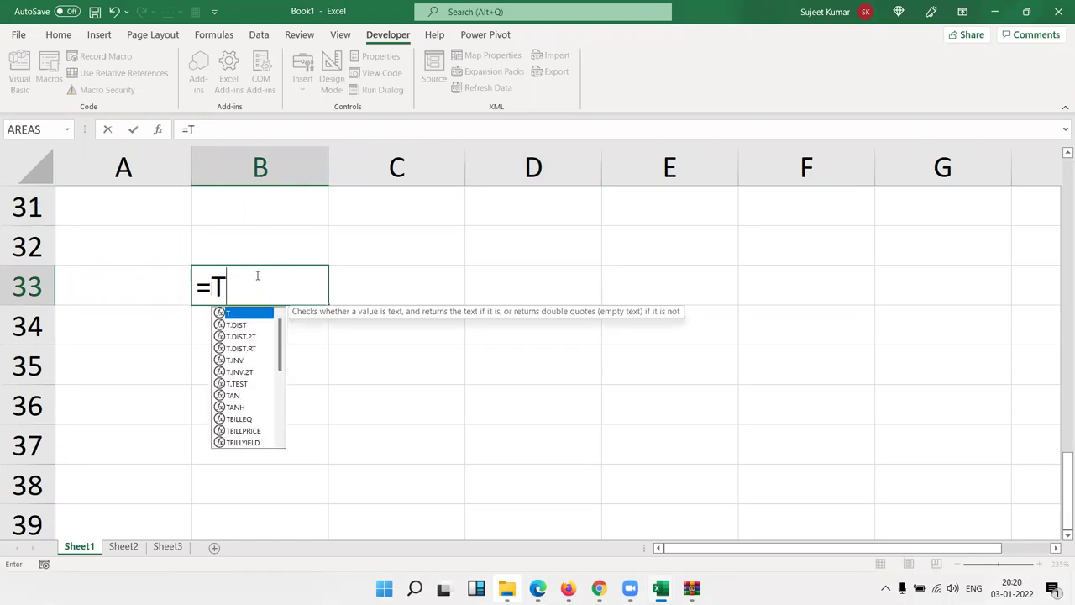
text(oda)
key(Tab)
text())
key(Return)
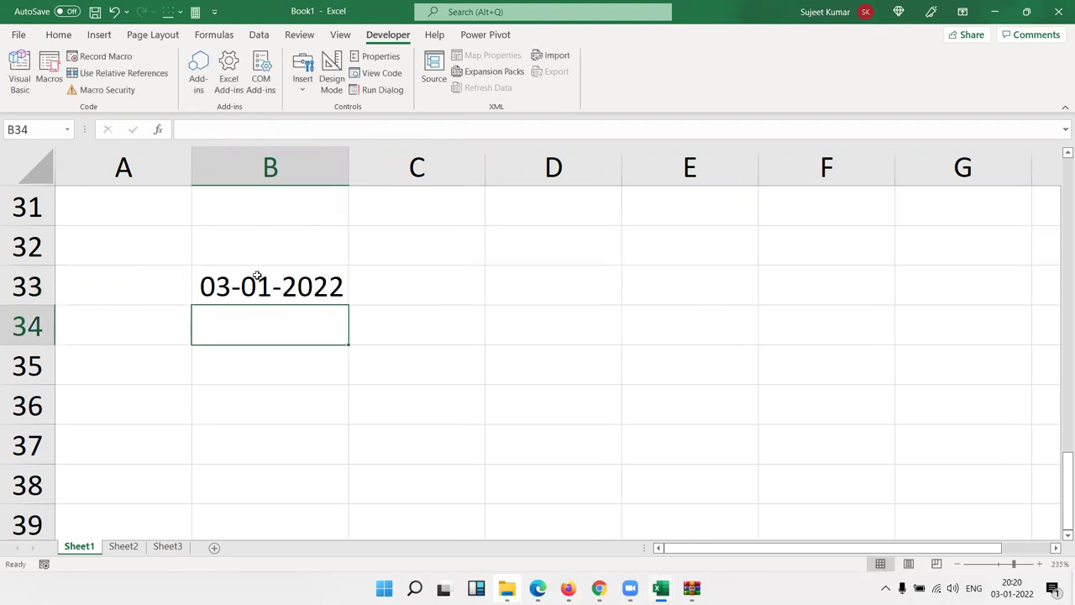
- Compare the macro's Date line with B33's TODAY formula, then move to B34
key(alt+F11)
key(shift+Down)
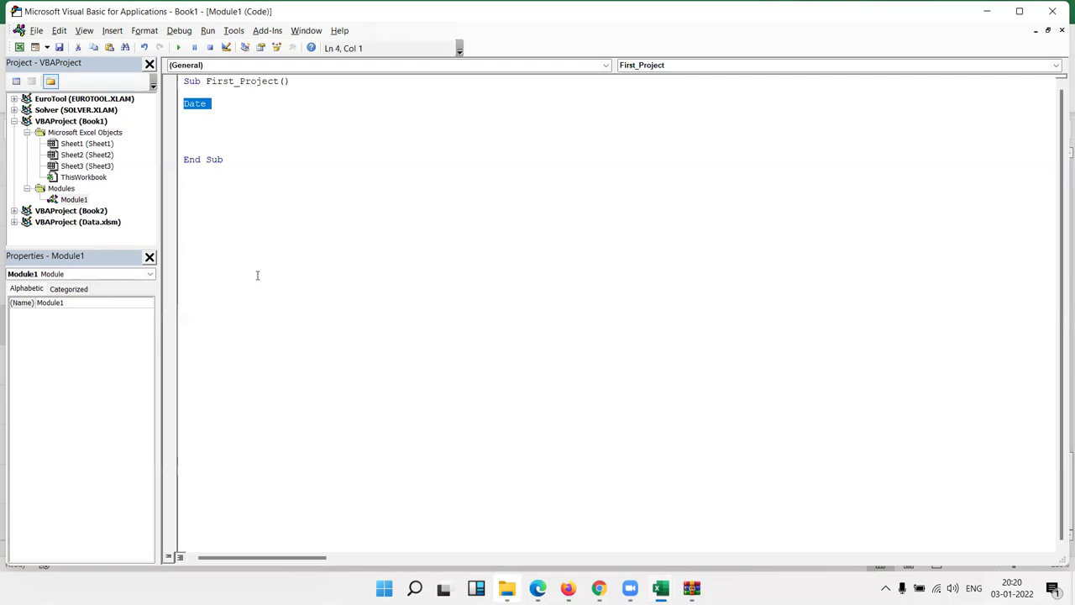
click(257, 275)
key(alt+F11)
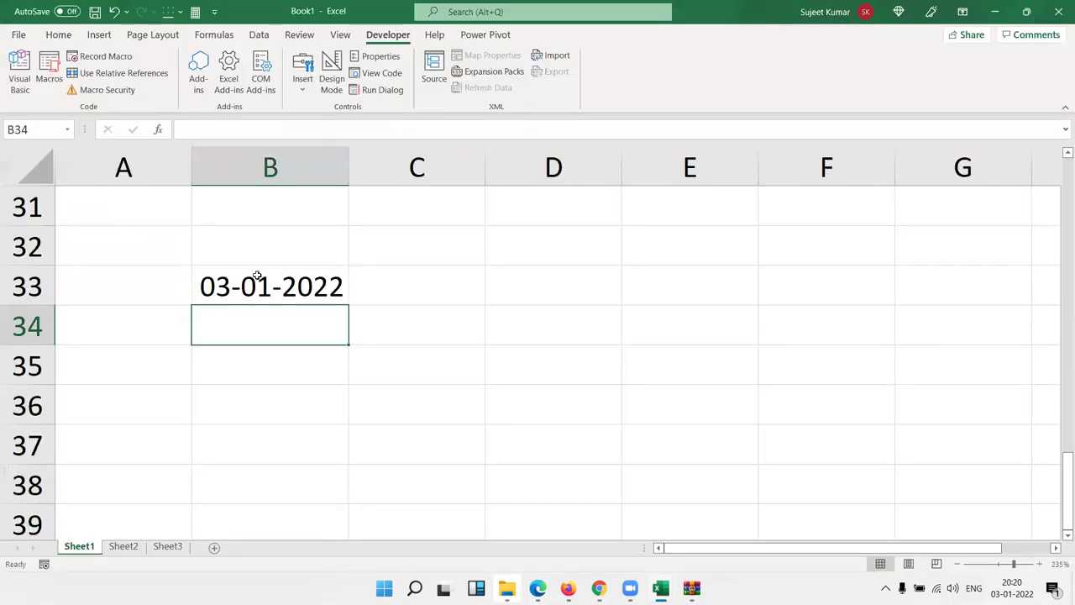
click(257, 275)
key(Down)
- Enter =YEAR(B33) in B34 so it returns 2022
text(=eat)
key(BackSpace)
key(BackSpace)
key(BackSpace)
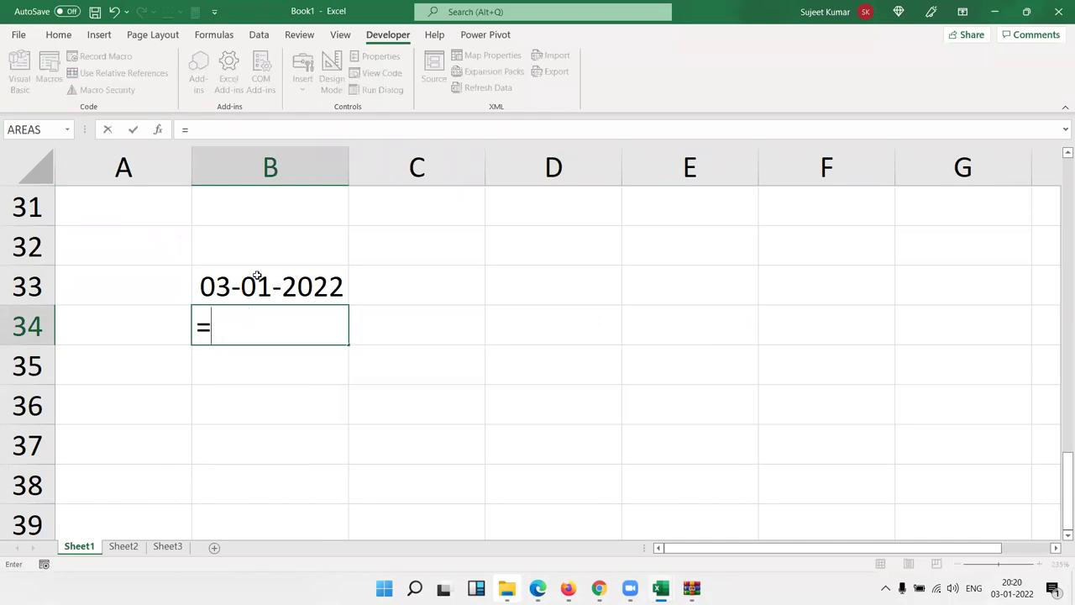
text(yea)
key(Tab)
click(256, 276)
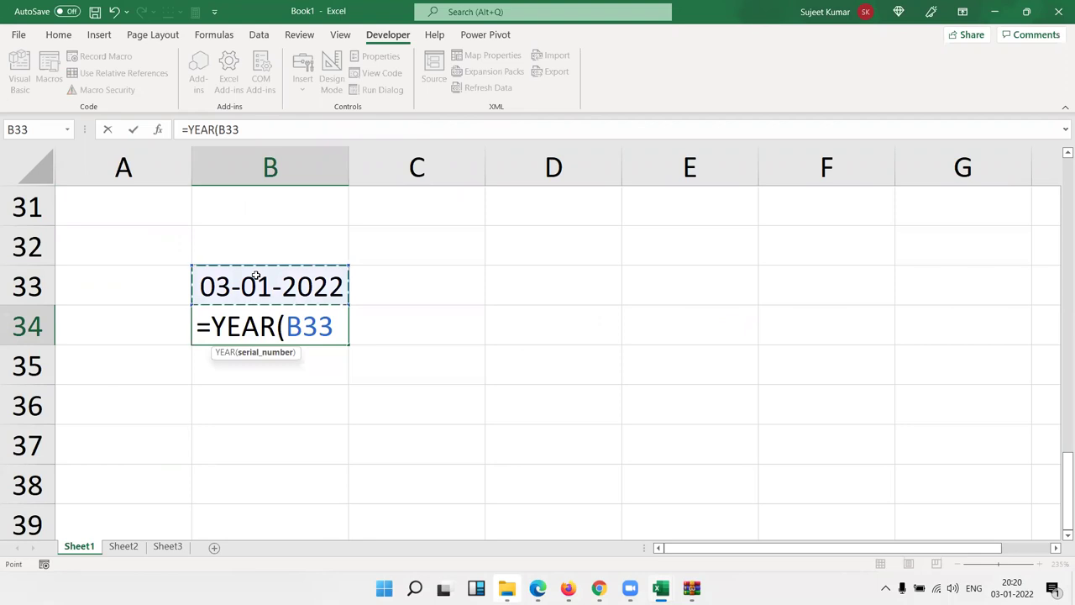
key(Return)
key(Up)
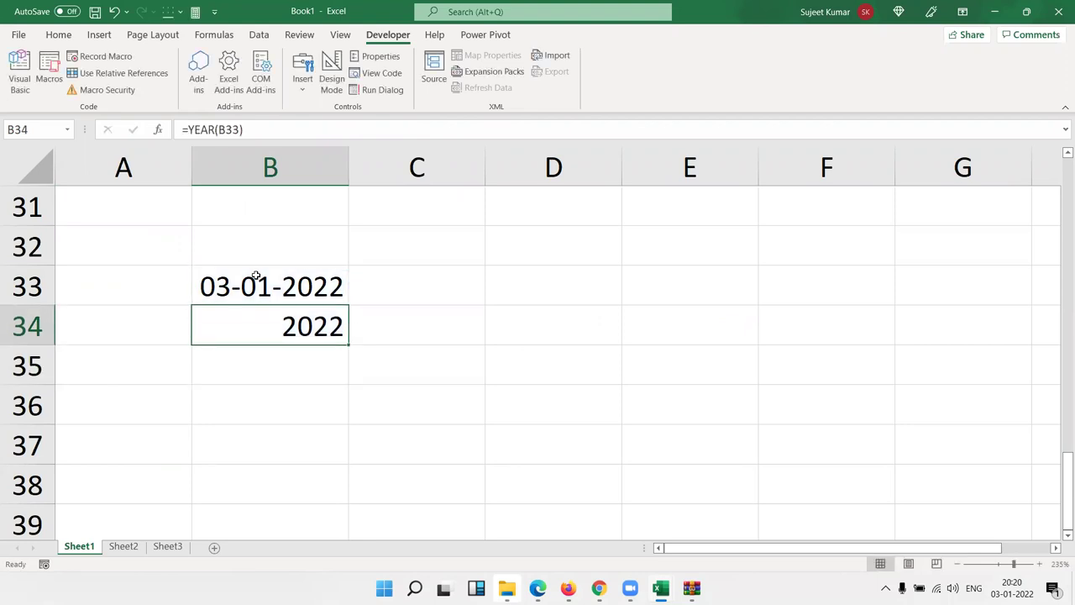
- Replace the macro's Date line with Year(Date), then return to the sheet
key(alt+F11)
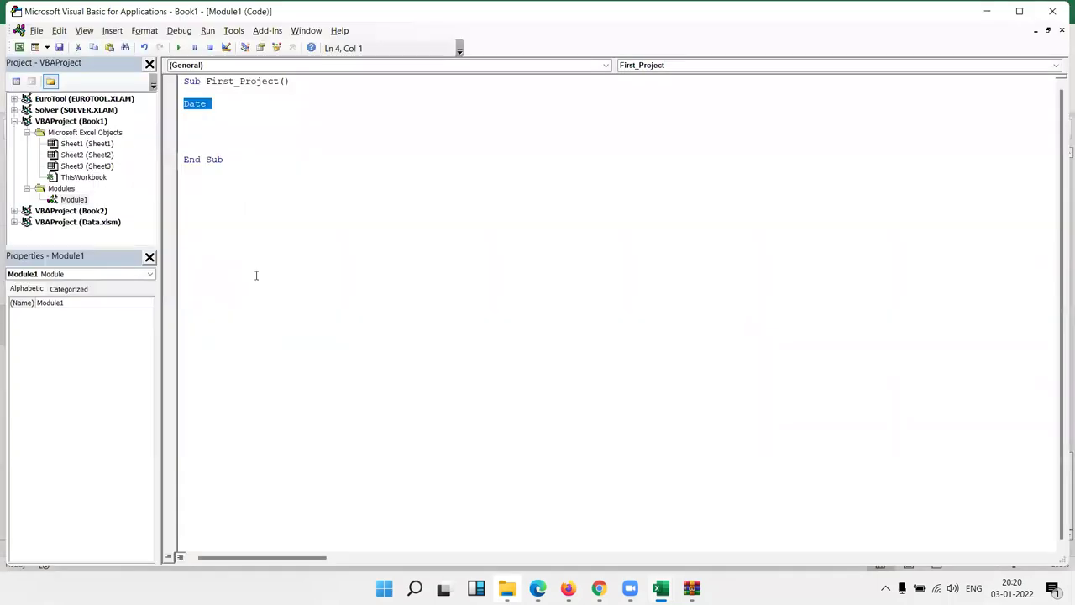
text(year)
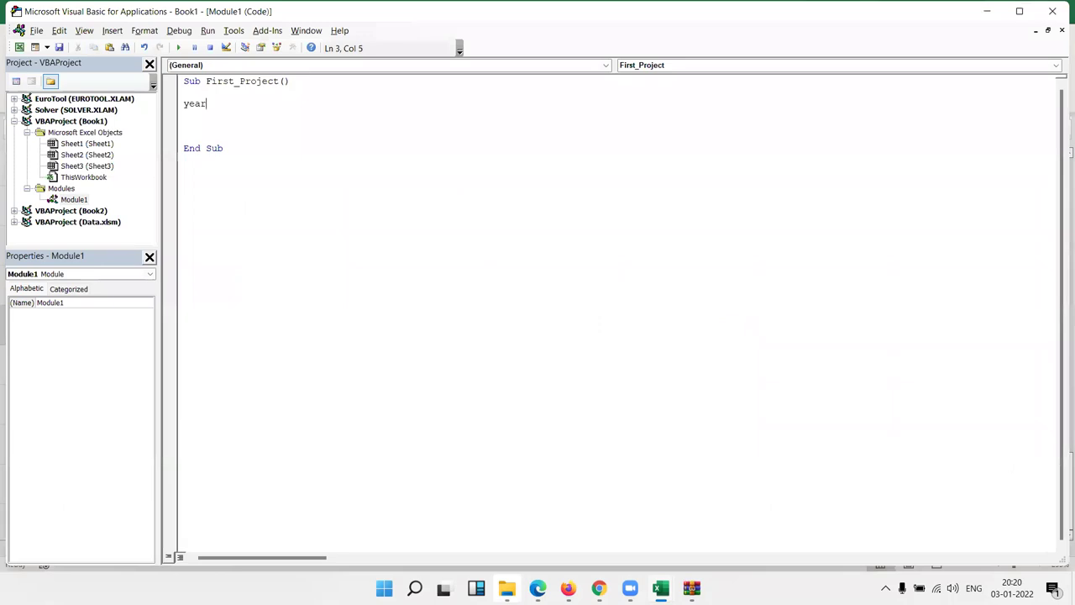
text((date)
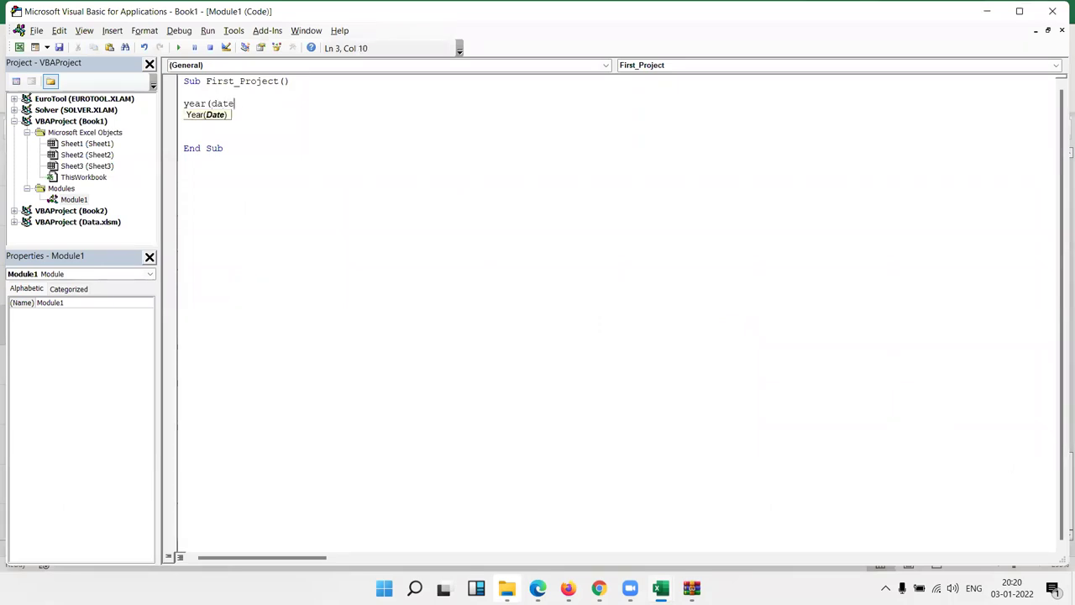
text())
key(Return)
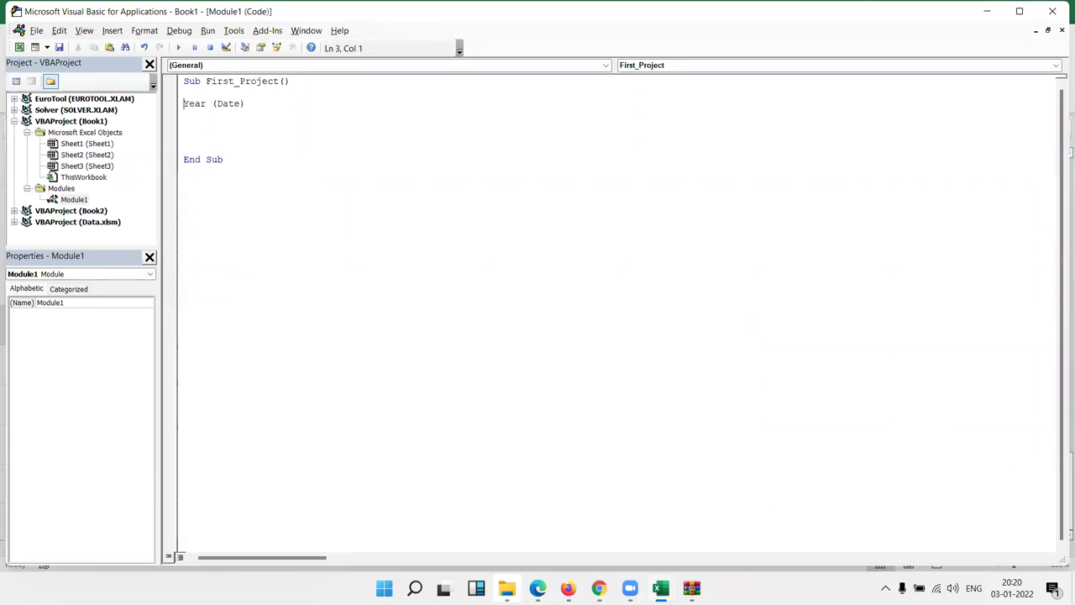
key(shift+End)
click(255, 273)
key(alt+F11)
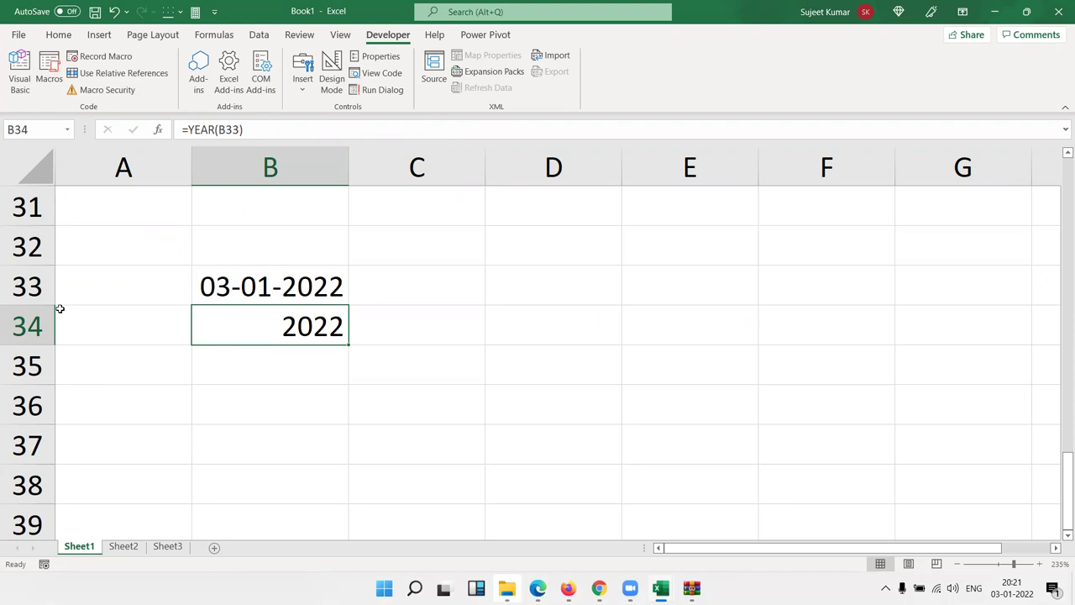
- Turn line 3 into Y = Year(Date)
click(19, 72)
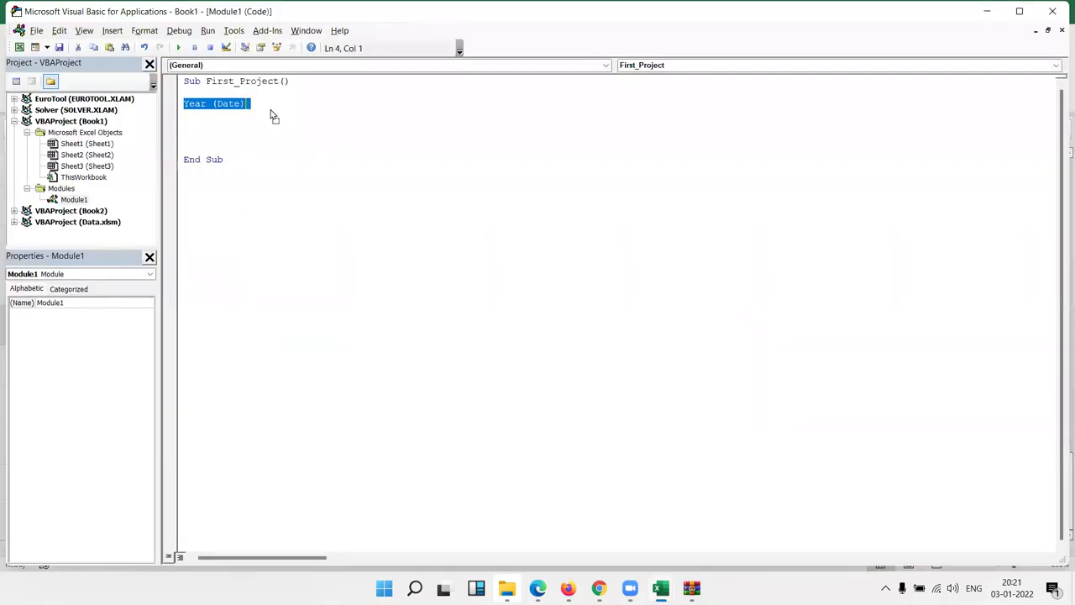
drag(252, 105, 184, 104)
click(207, 104)
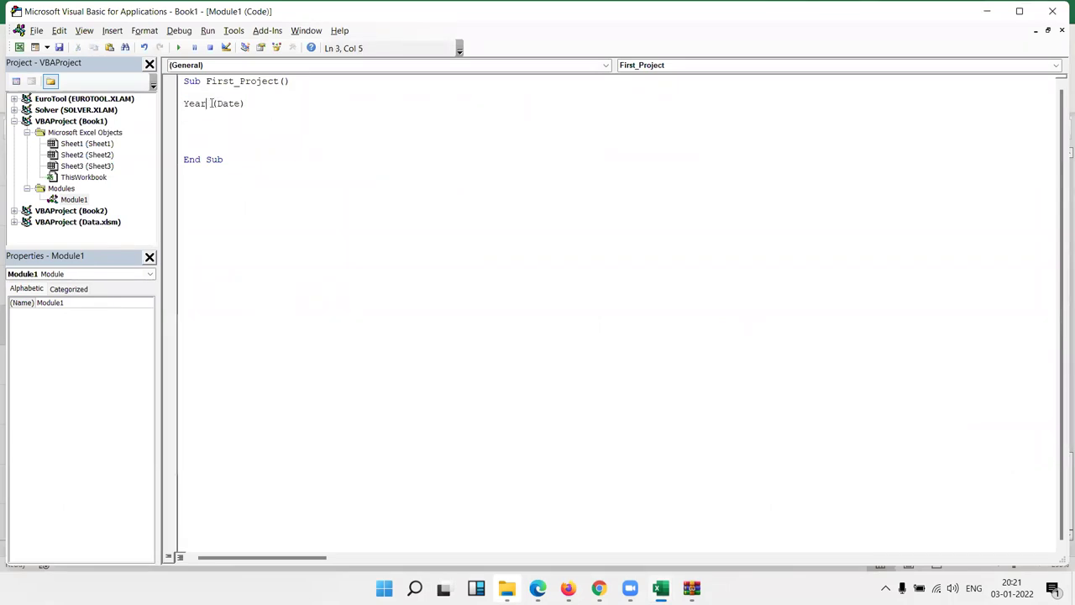
key(Delete)
key(Home)
text(Y=)
key(Return)
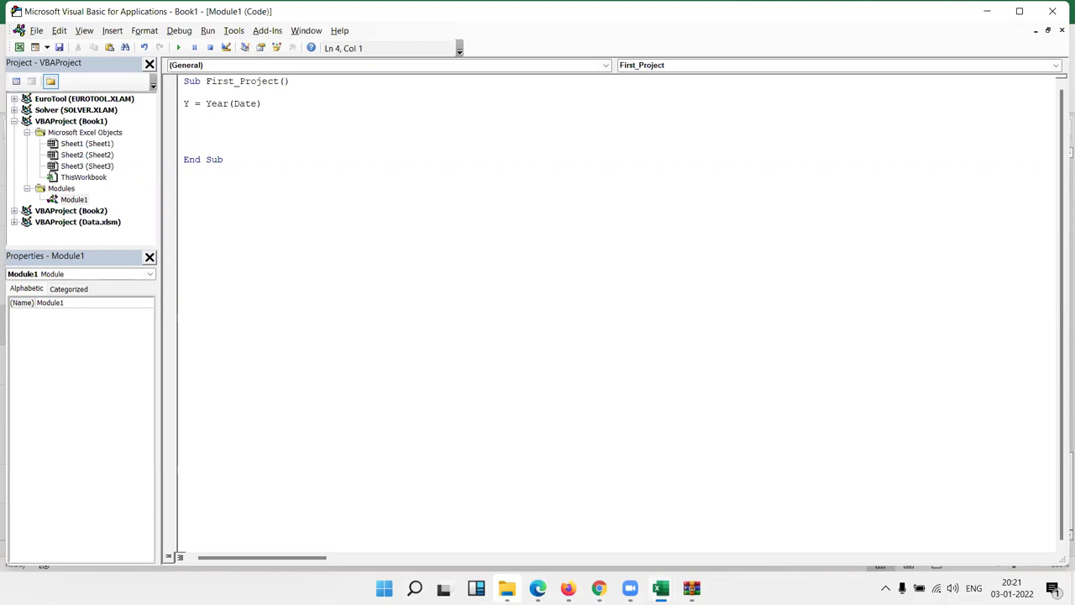
- Select the variable Y and the Year(Date) expression on line 3 to review them
click(195, 103)
click(184, 103)
key(Right)
key(Right)
key(Right)
key(Right)
key(shift+Down)
key(Left)
key(Left)
key(Left)
key(Left)
key(shift+Left)
key(Left)
key(shift+Down)
- Add the lines M = Month(Date) and D = Day(Date) below the Y line
click(185, 114)
text(M=month()
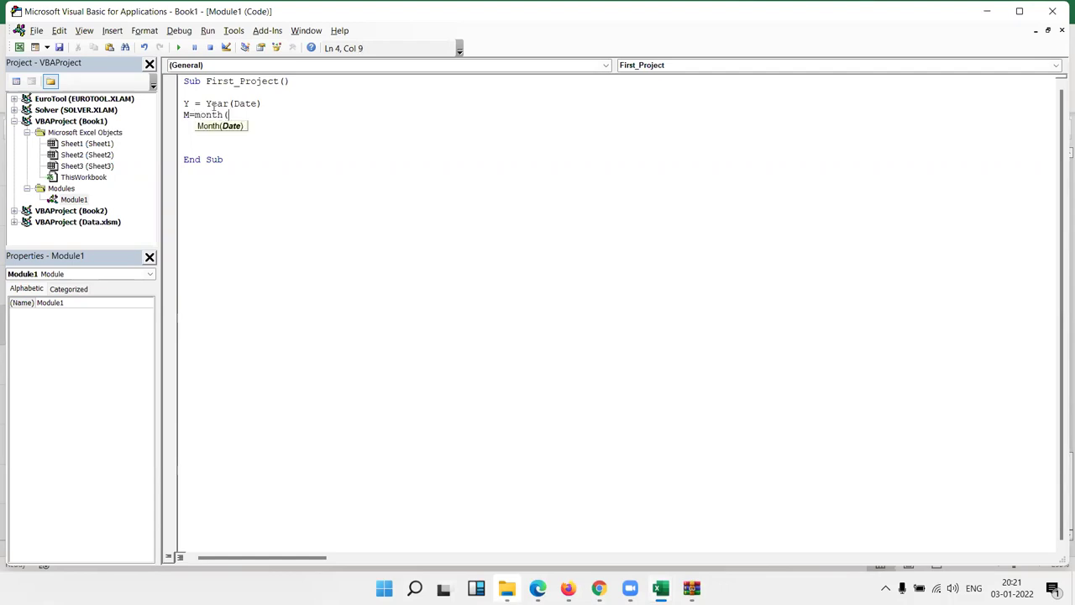
text(Date))
key(Return)
text(D = Day()
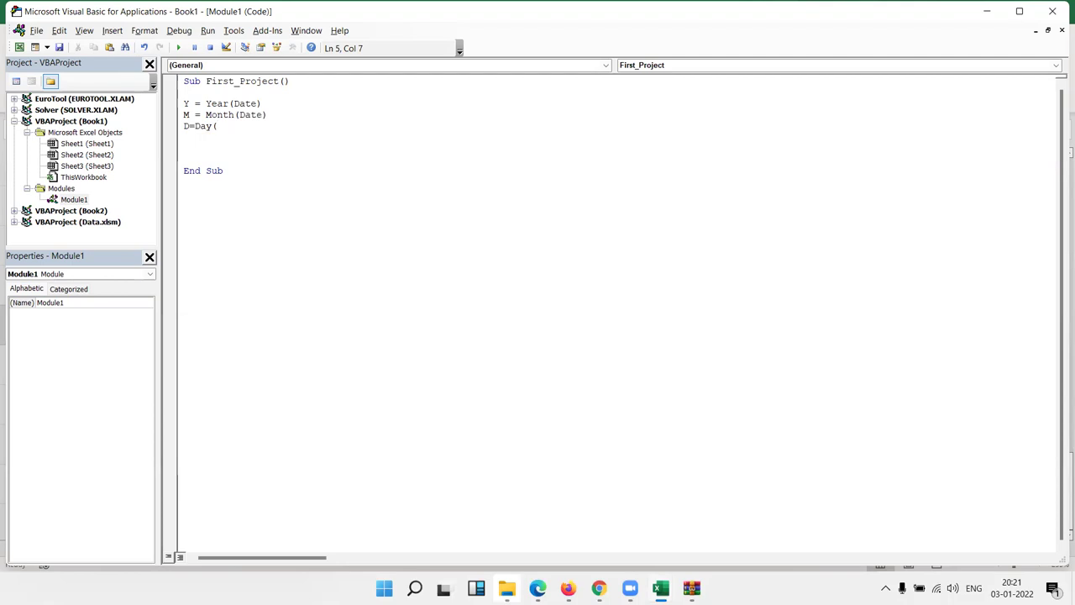
text(Date))
key(Return)
click(185, 103)
key(shift+Down)
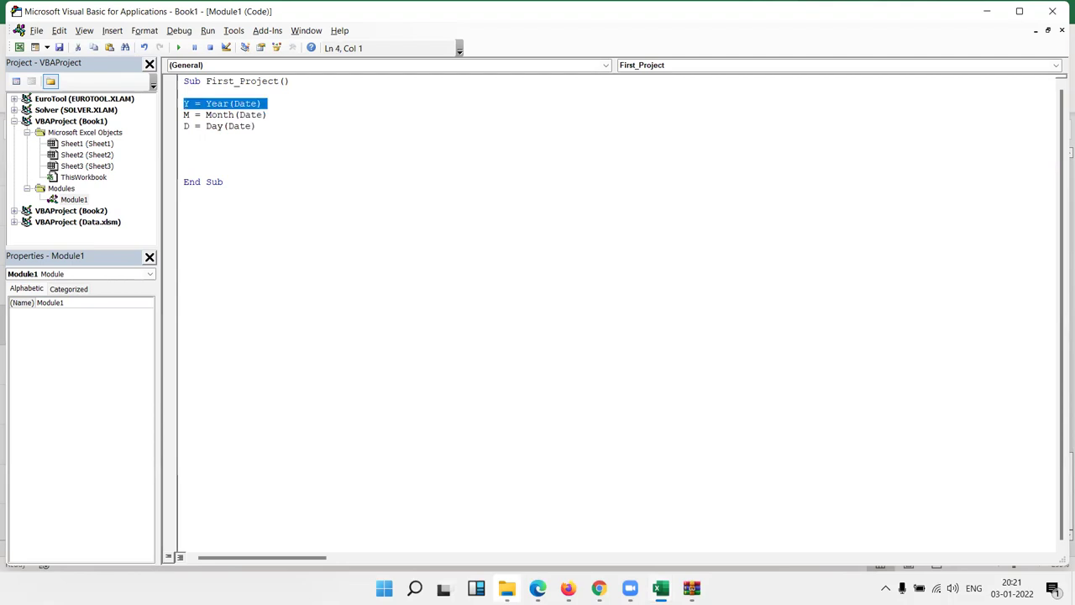
- Highlight the M and D lines and the word Date in the Year line to review them
click(185, 114)
key(shift+Down)
click(184, 126)
key(shift+Down)
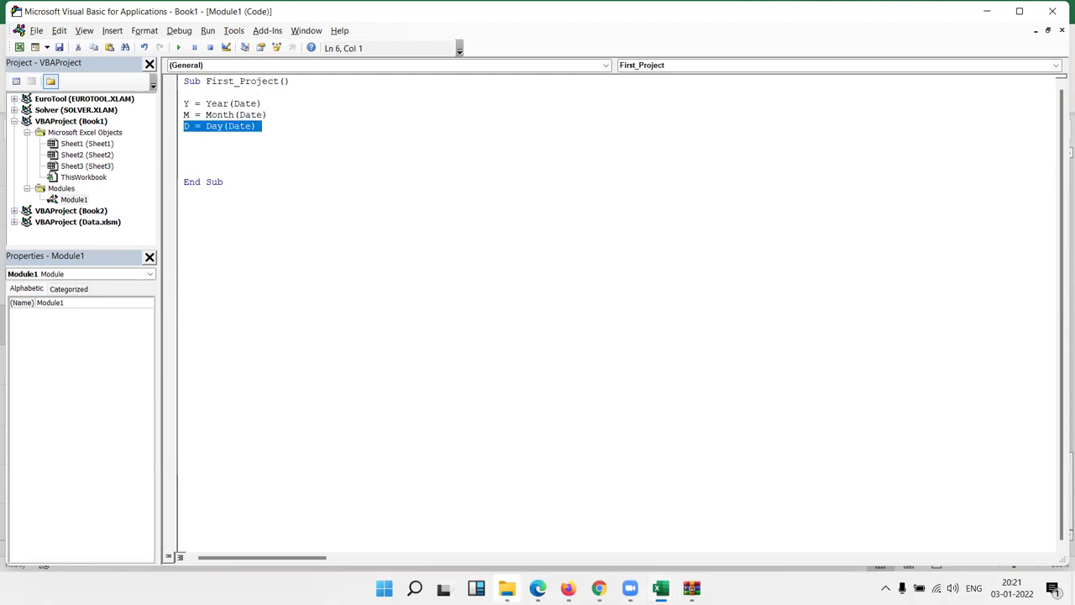
click(185, 103)
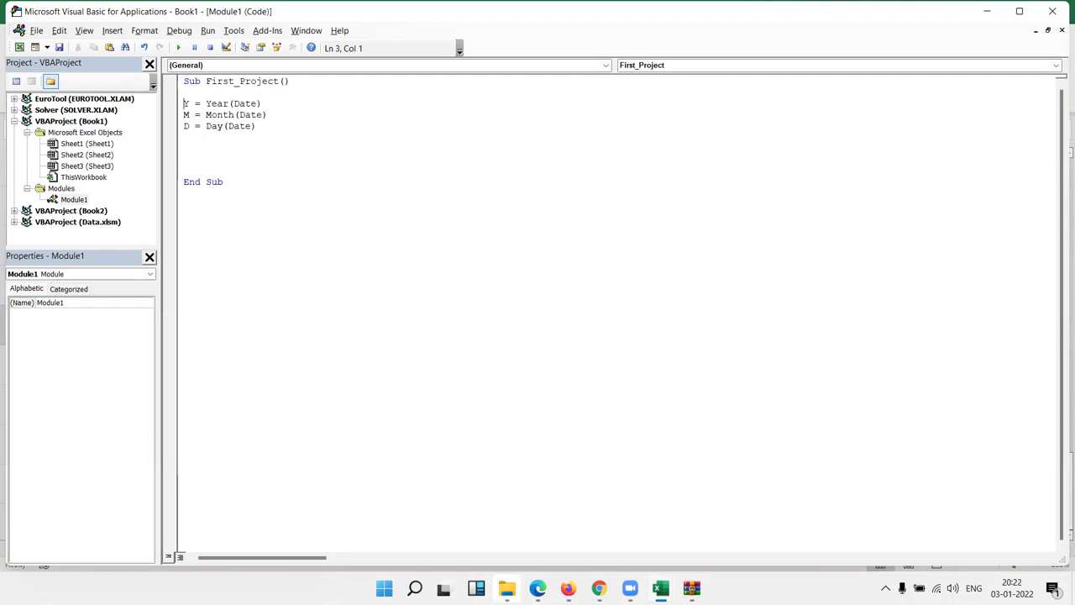
key(Down)
key(Down)
key(Up)
key(Up)
key(Up)
key(Right)
key(Right)
key(Right)
key(Right)
key(Right)
key(Right)
key(Right)
key(Right)
key(Right)
key(shift+Right)
key(shift+Right)
key(shift+Right)
key(shift+Right)
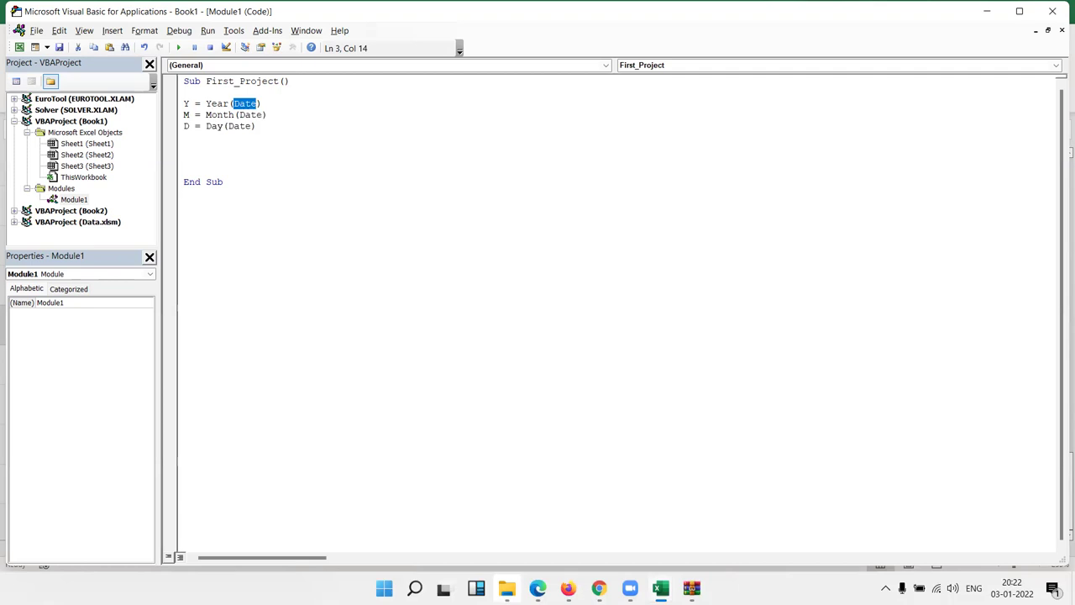
- Show B34's =YEAR formula on the worksheet, then return to the macro
key(alt+F11)
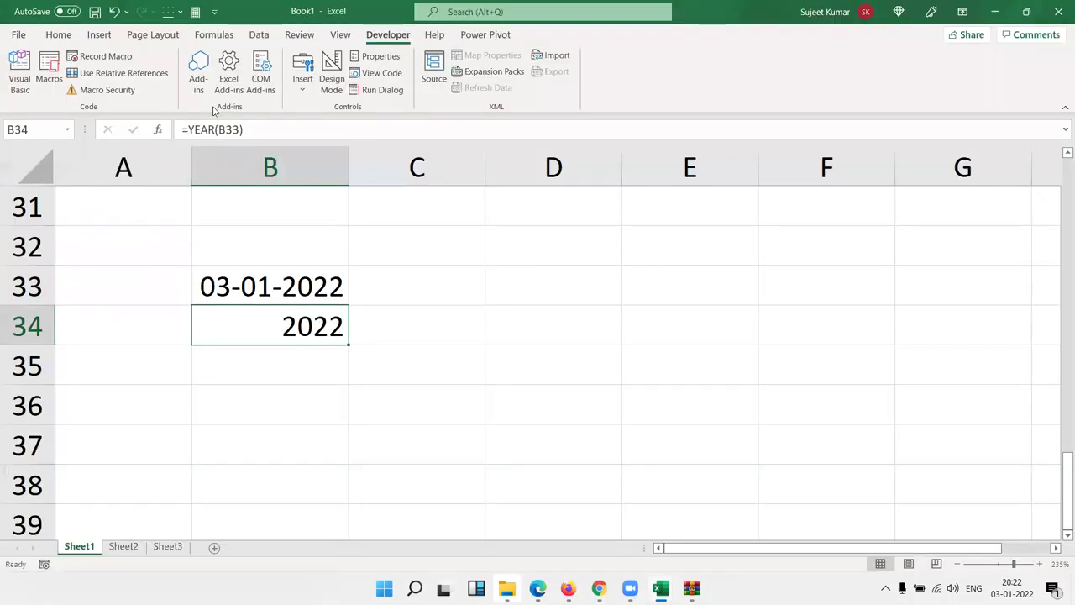
key(F2)
key(Escape)
key(alt+F11)
- Reselect Year(Date) and Y, then add a blank line below D = Day(Date)
click(212, 104)
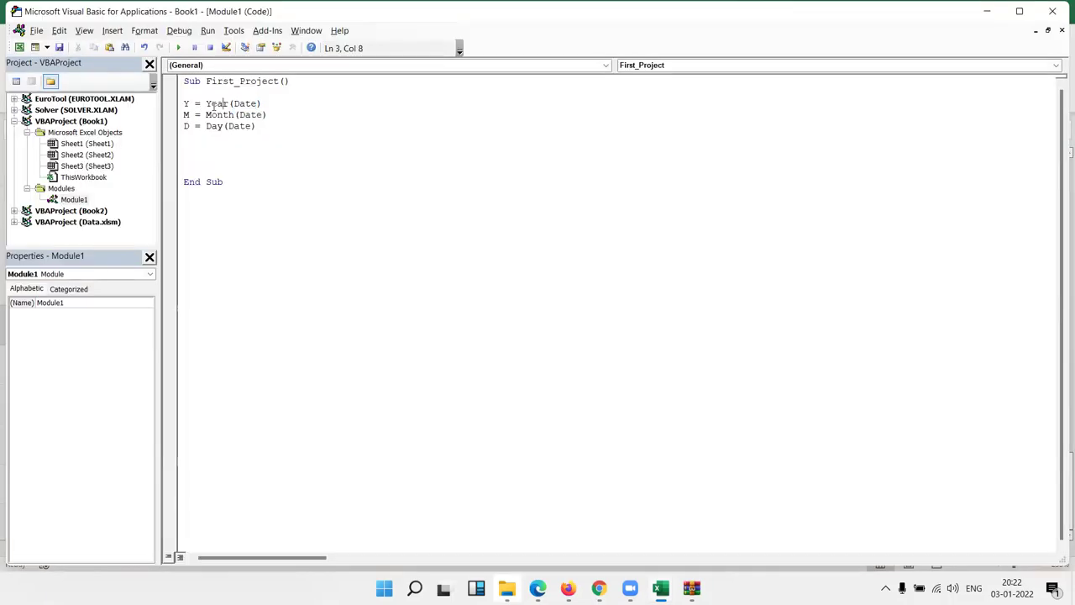
key(shift+Right)
key(shift+Right)
key(shift+Right)
key(shift+Right)
key(shift+Right)
key(shift+Right)
key(shift+Right)
key(shift+Right)
key(shift+Right)
key(shift+Right)
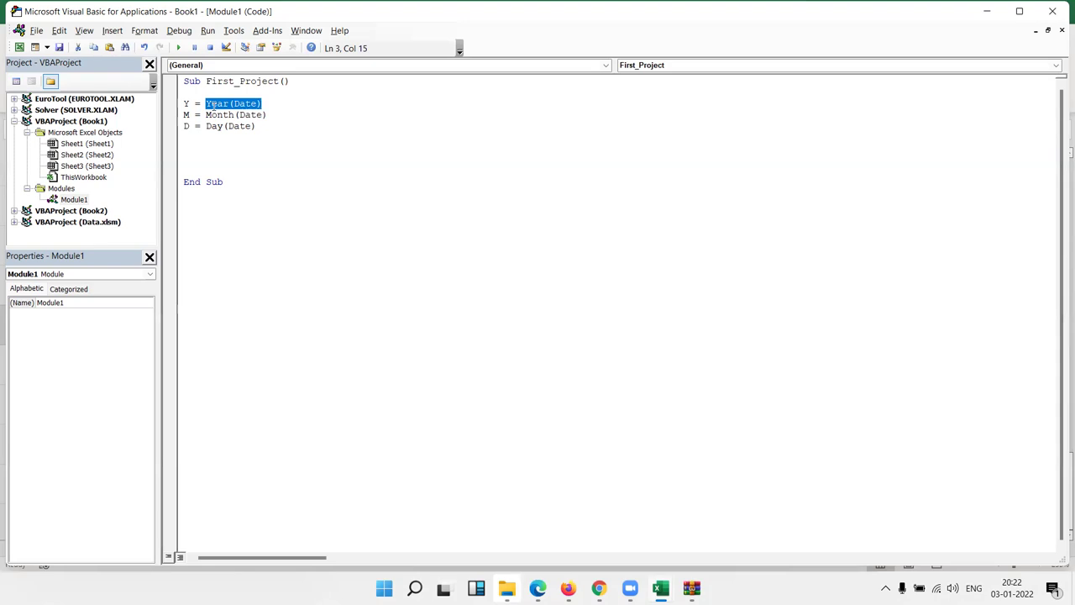
key(Left)
key(Left)
key(Left)
key(Left)
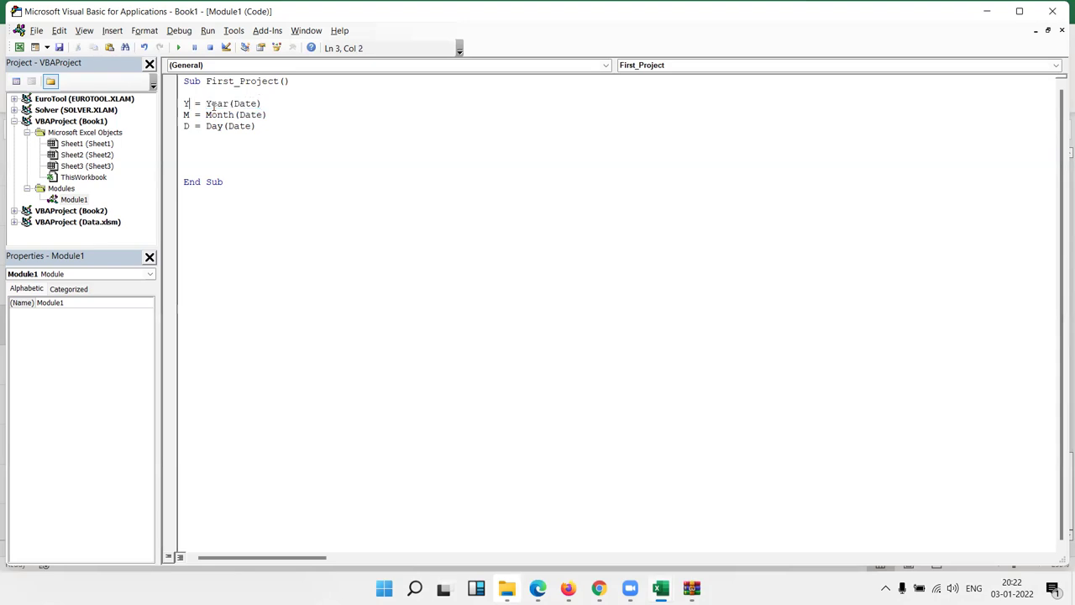
key(shift+Left)
key(Down)
key(Down)
key(shift+Down)
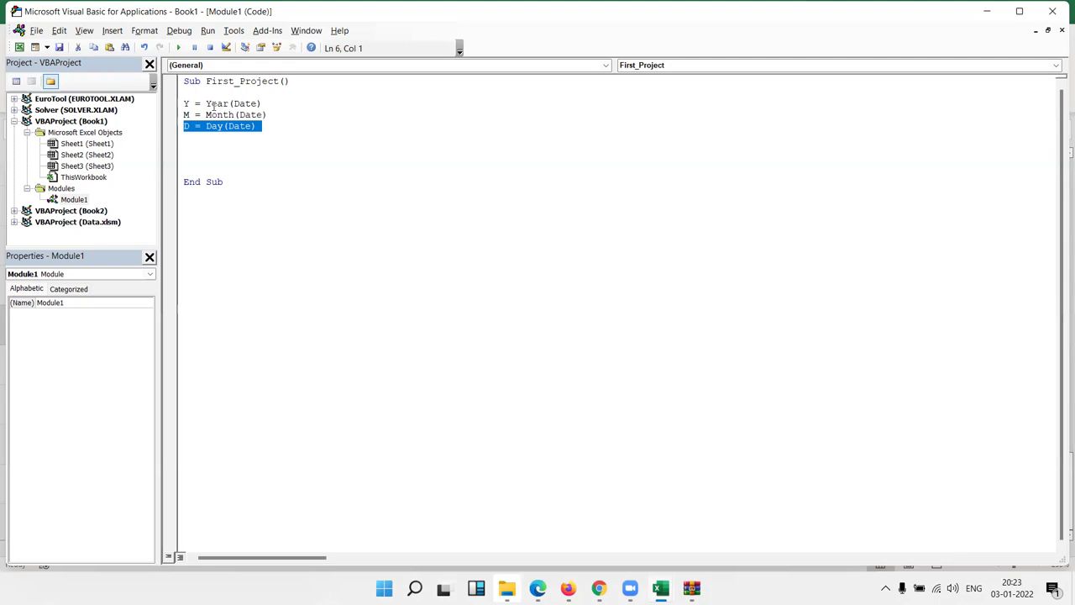
key(Right)
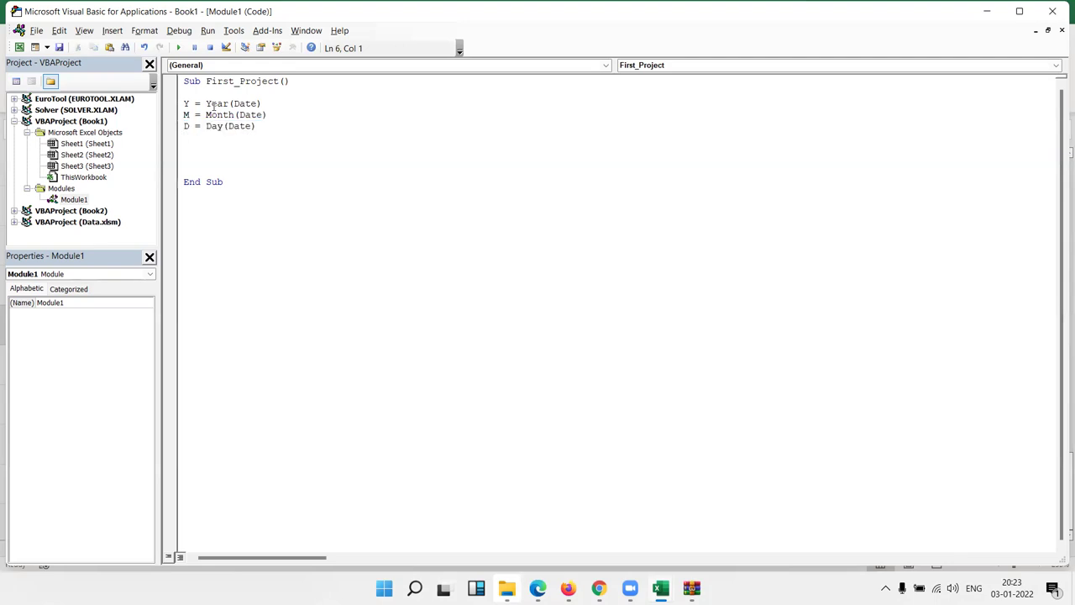
key(Return)
key(Return)
- Write the first line, MkDir "G:\2022", after checking the G: drive path
text(mkdir)
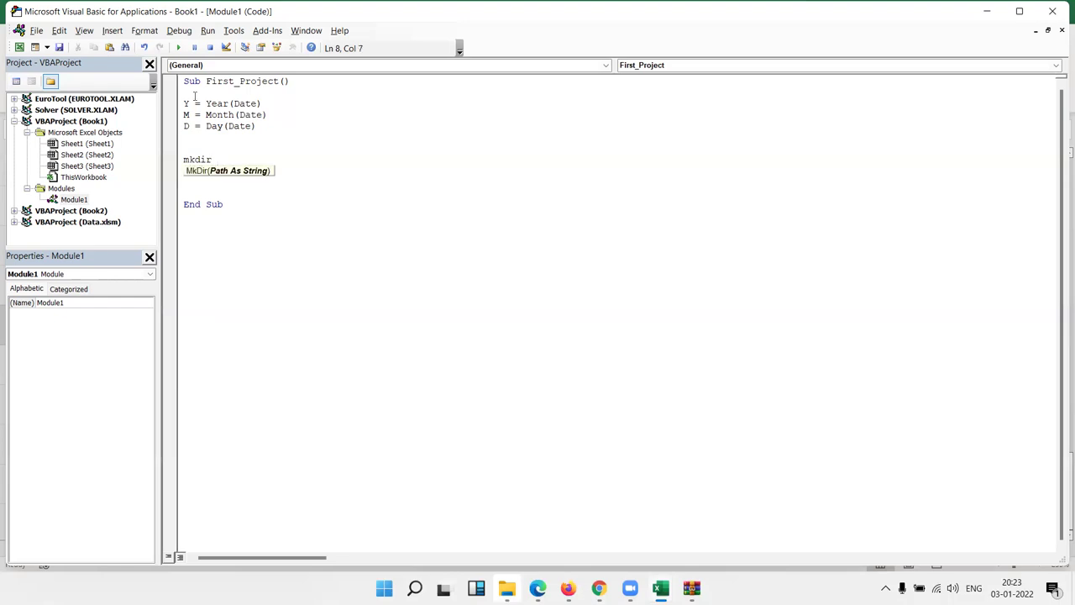
key(alt+F11)
click(504, 521)
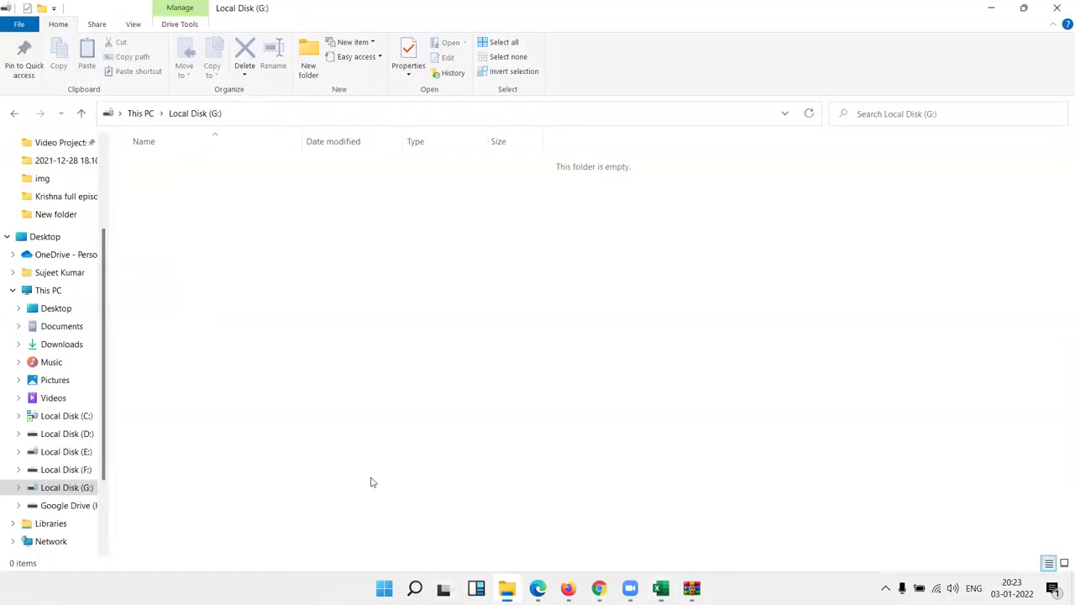
click(226, 113)
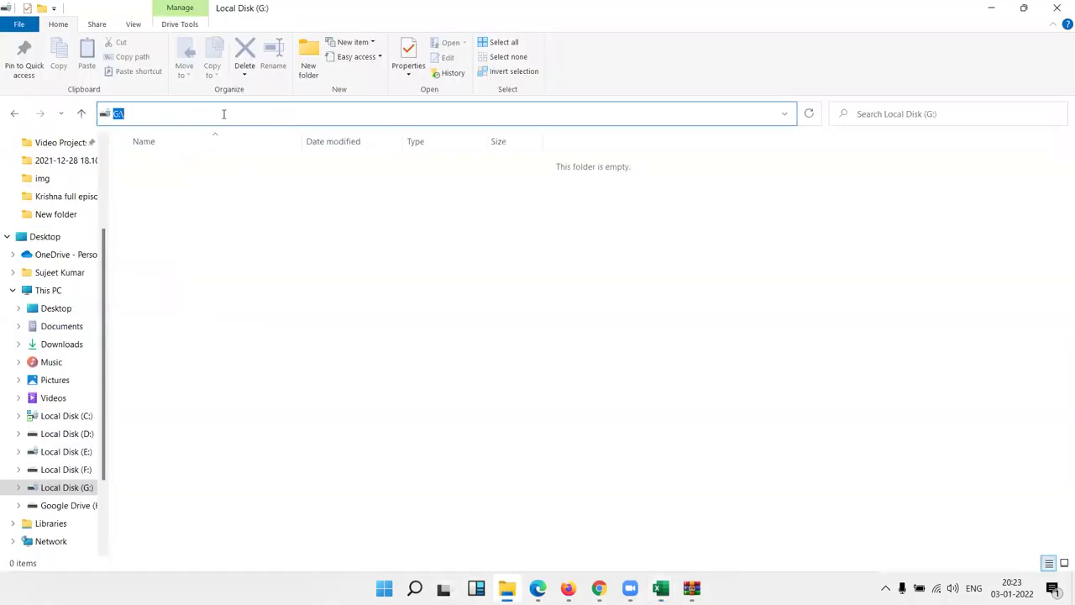
key(alt+Tab)
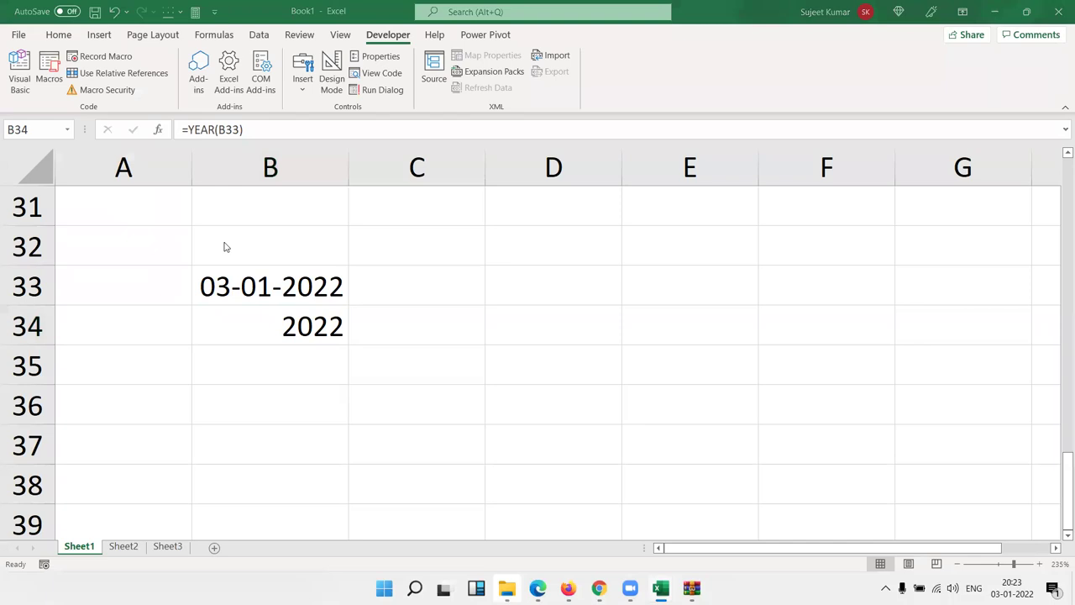
key(alt+Tab)
key(Tab)
text("G:\2022)
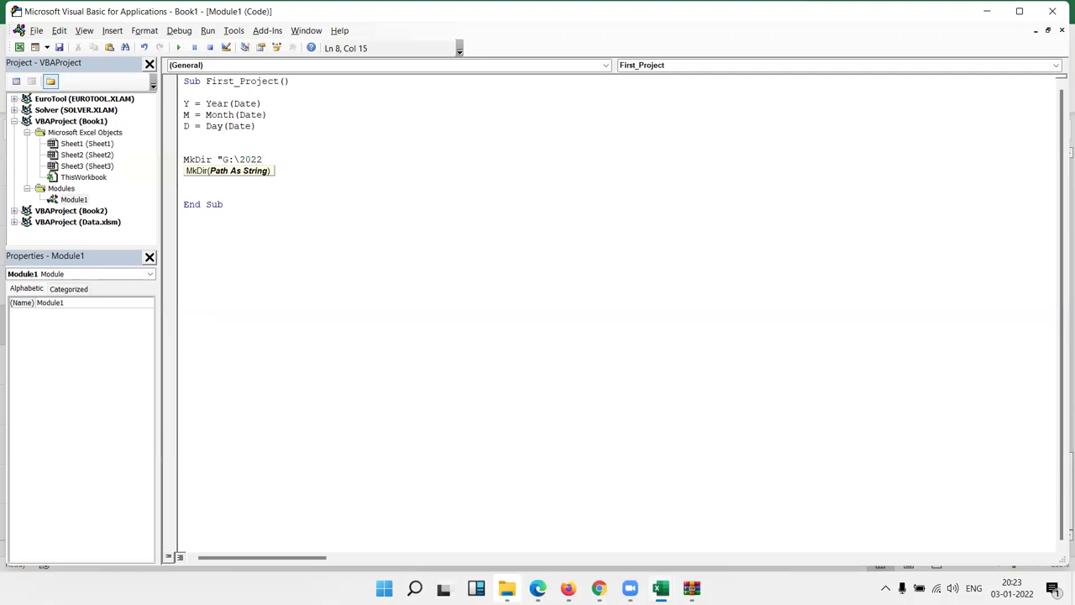
key(Return)
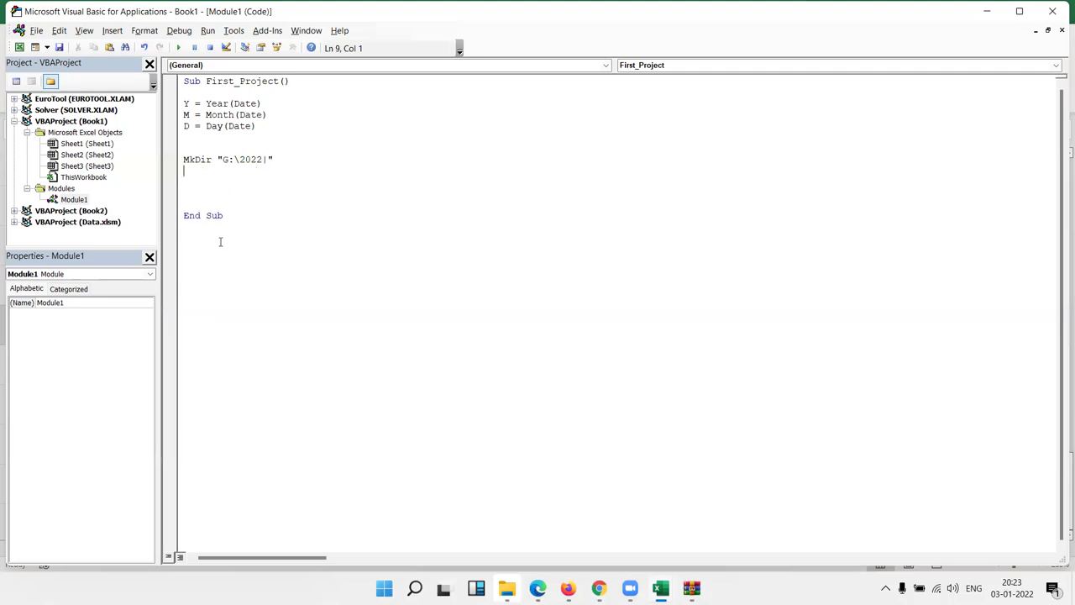
- Duplicate the year line and append \1 to make MkDir "G:\2022\1"
click(267, 160)
key(Left)
drag(276, 163, 183, 160)
key(ctrl+c)
click(188, 183)
key(ctrl+v)
key(Left)
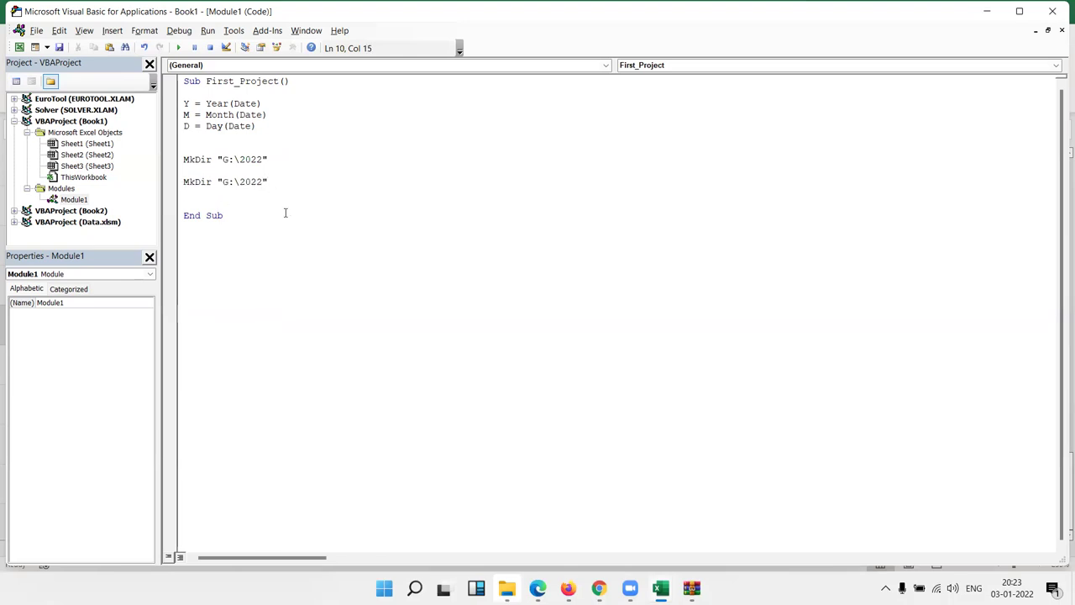
text(\1)
- Duplicate the month line and append \3 to make MkDir "G:\2022\1\3"
drag(285, 182, 184, 181)
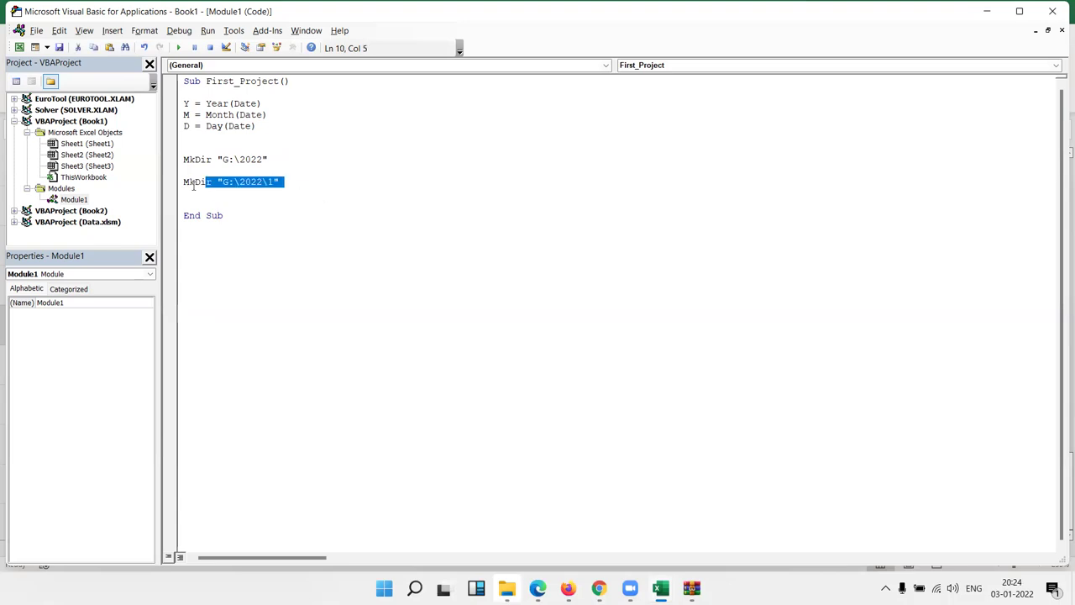
key(ctrl+c)
click(186, 194)
key(Return)
key(ctrl+v)
click(280, 204)
text(\)
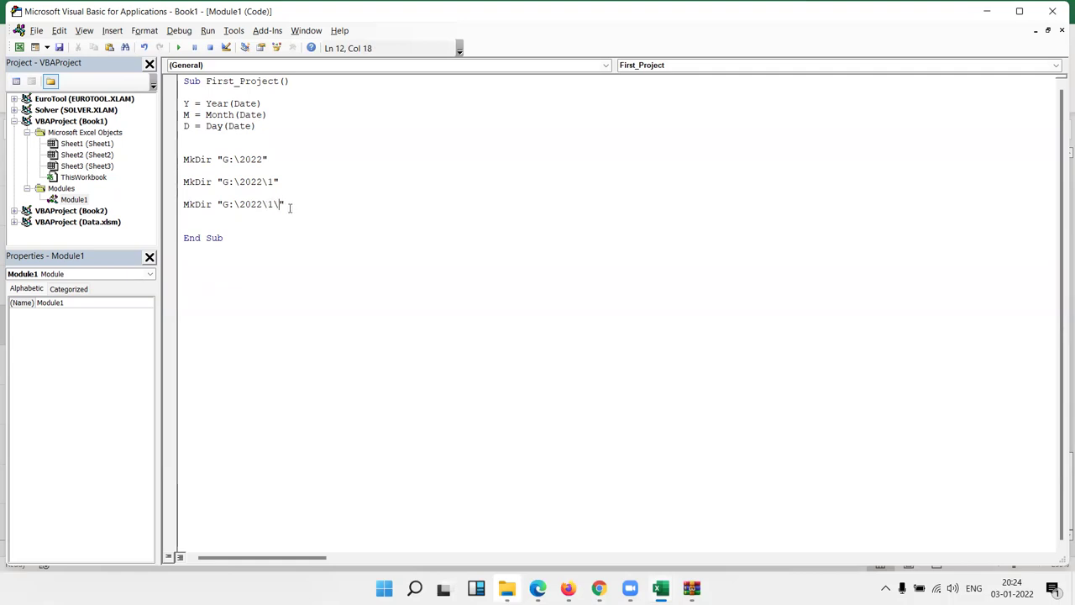
text(3)
click(270, 217)
click(256, 171)
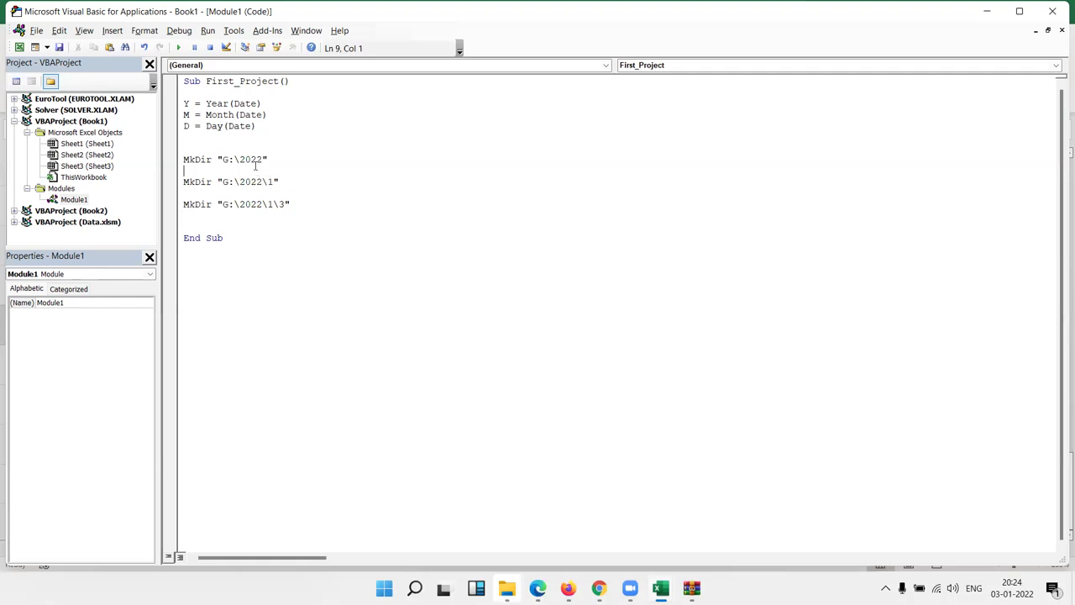
double_click(255, 159)
click(245, 159)
mouse_move(244, 160)
mouse_down()
mouse_move(224, 159)
mouse_move(264, 158)
mouse_up()
click(269, 160)
drag(184, 183, 245, 197)
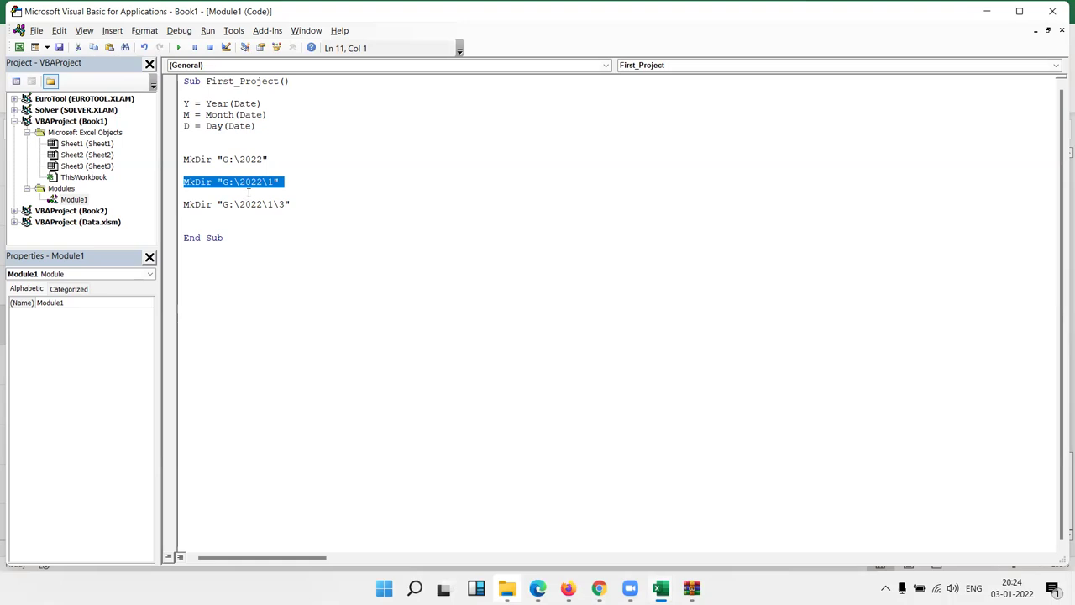
drag(184, 159, 210, 174)
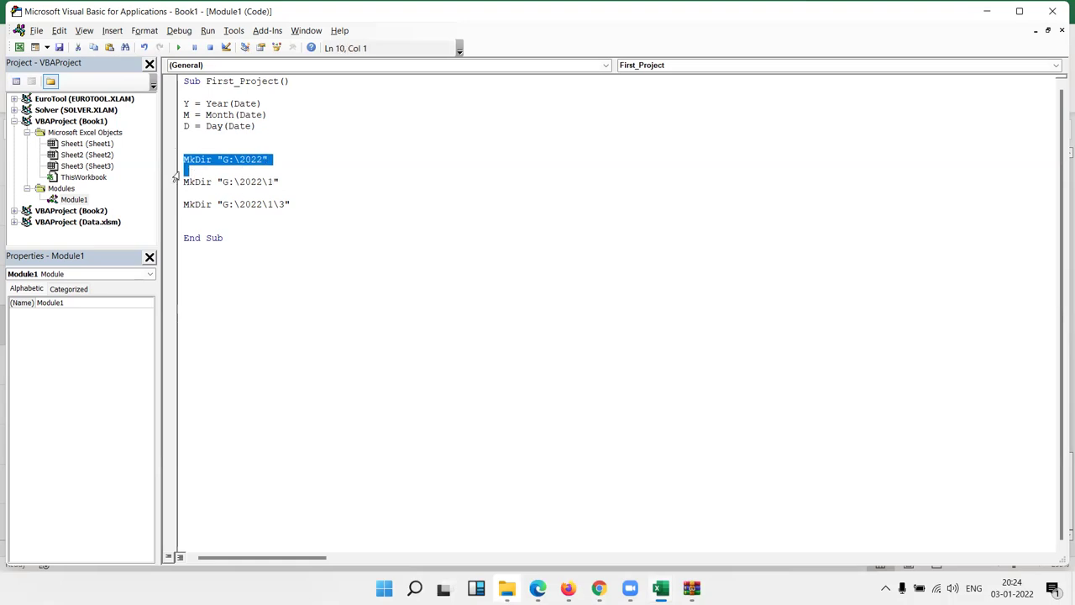
click(175, 183)
click(257, 182)
mouse_move(264, 182)
mouse_down()
mouse_move(227, 182)
mouse_move(277, 205)
mouse_up()
click(267, 182)
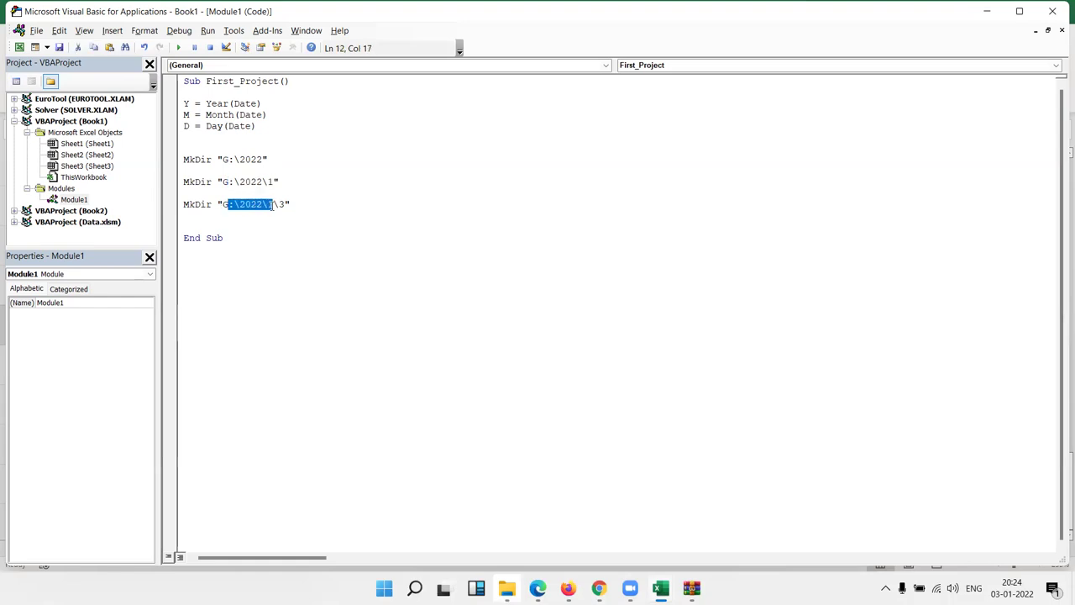
double_click(281, 205)
double_click(250, 159)
click(251, 178)
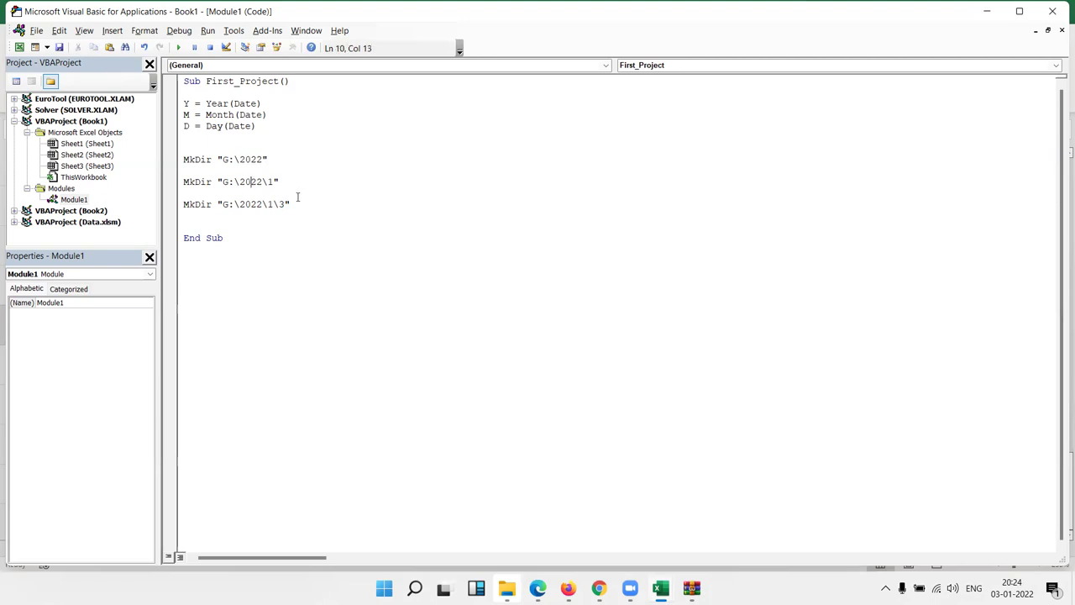
drag(269, 128, 183, 99)
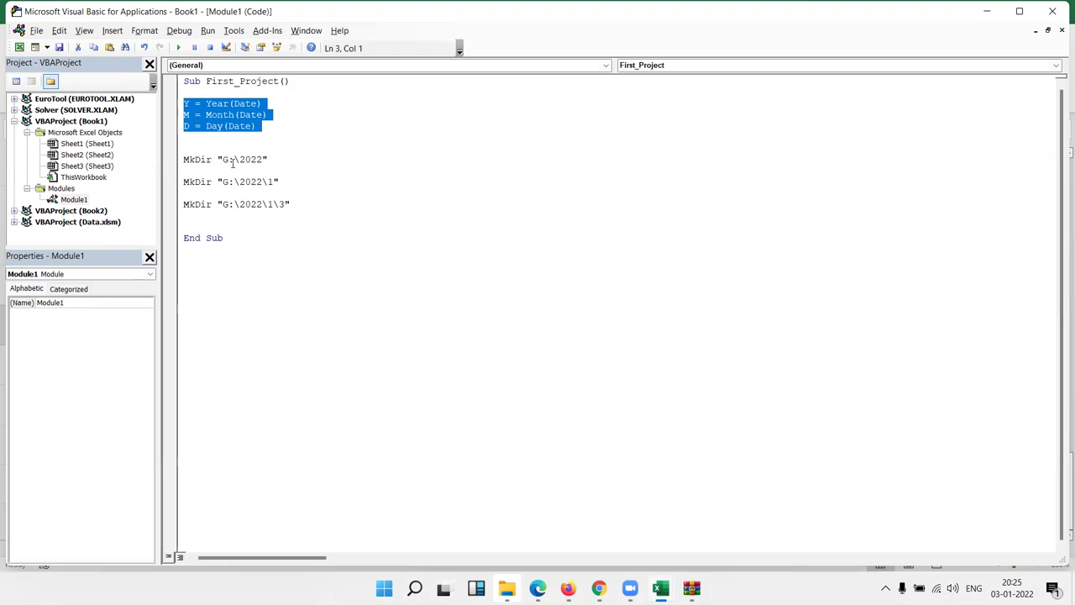
drag(239, 160, 262, 163)
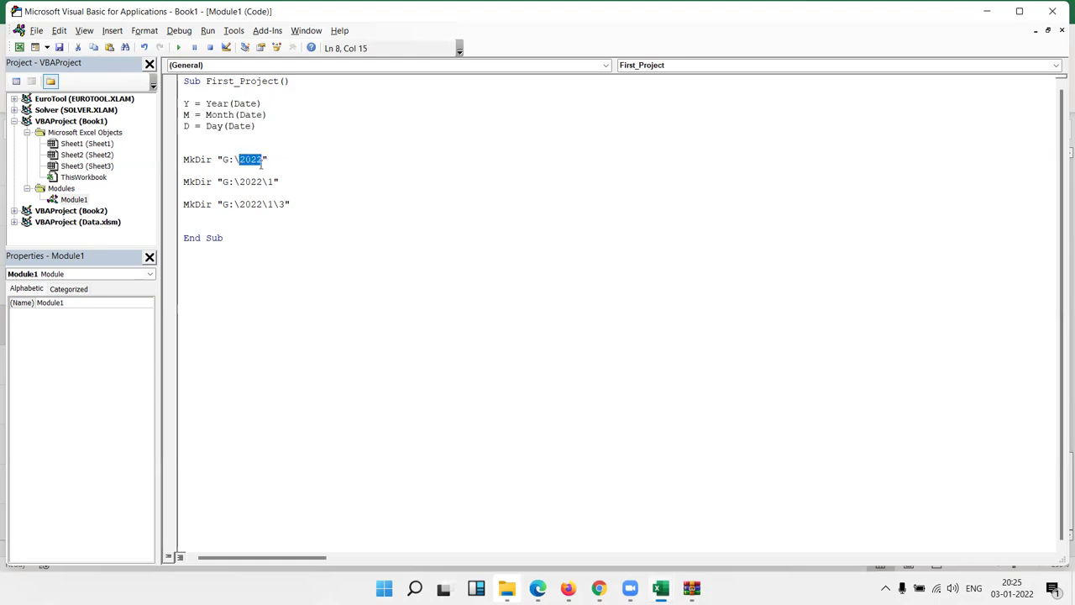
- Enter G:\ in B35 and =B35&B34 in C35 so it shows G:\2022, then return to the code
key(alt+F11)
click(274, 365)
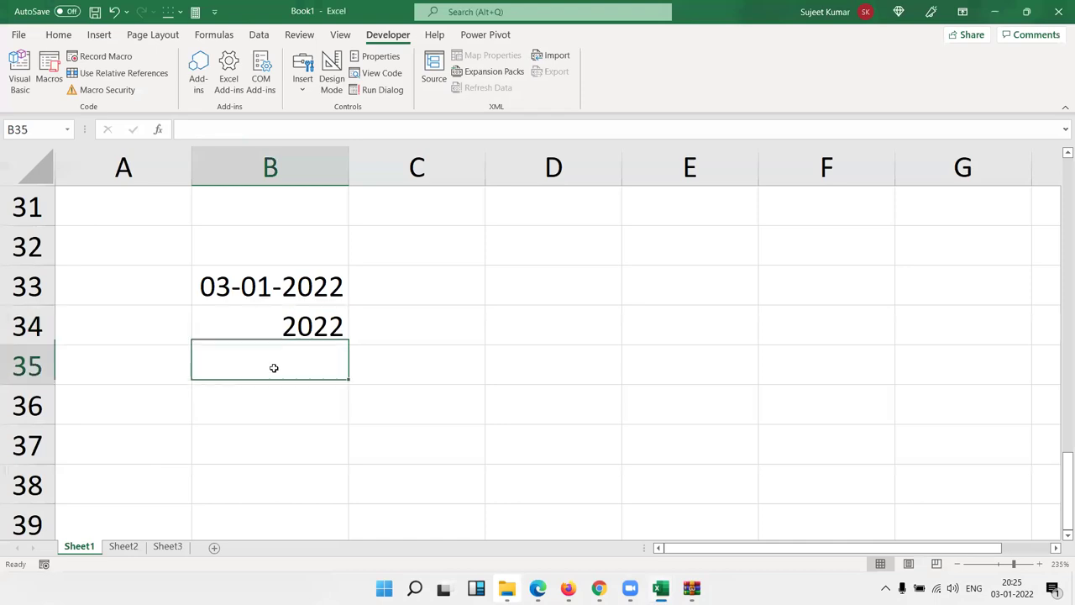
text(G:\)
click(352, 372)
text(=)
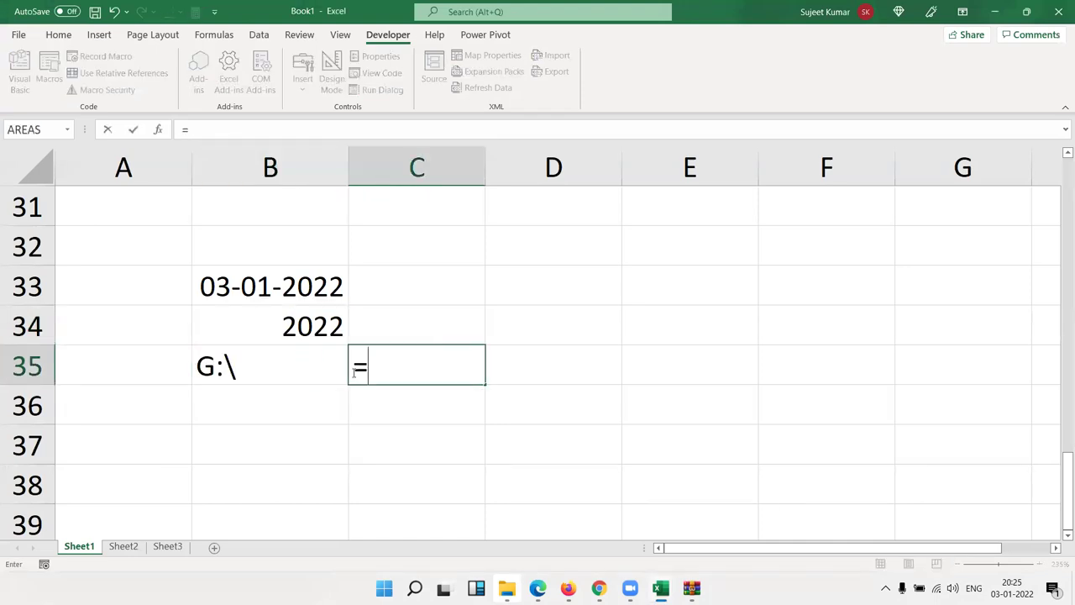
click(298, 371)
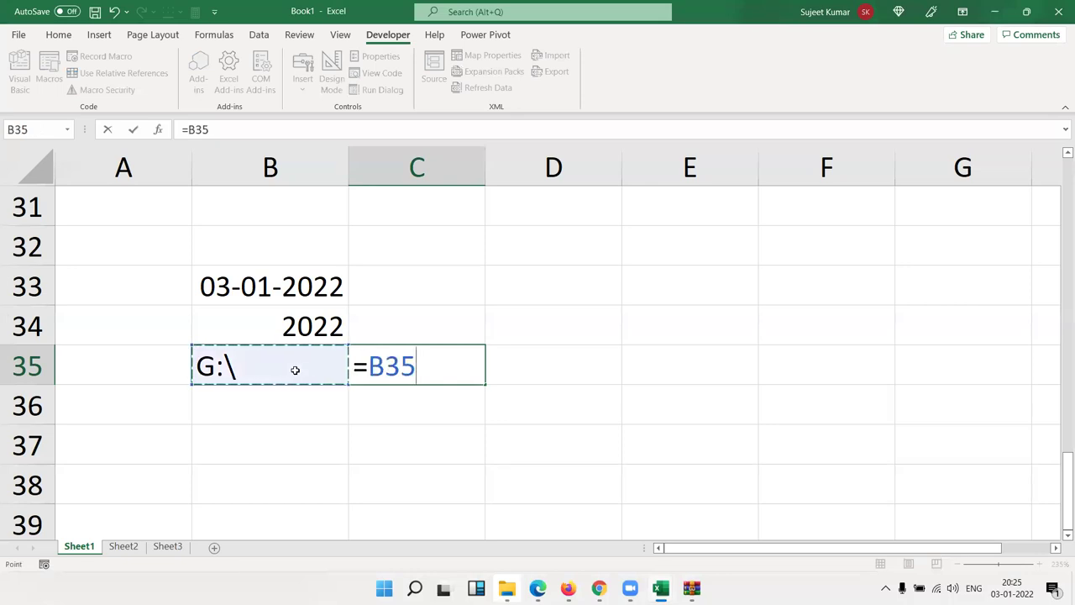
text(&)
click(301, 329)
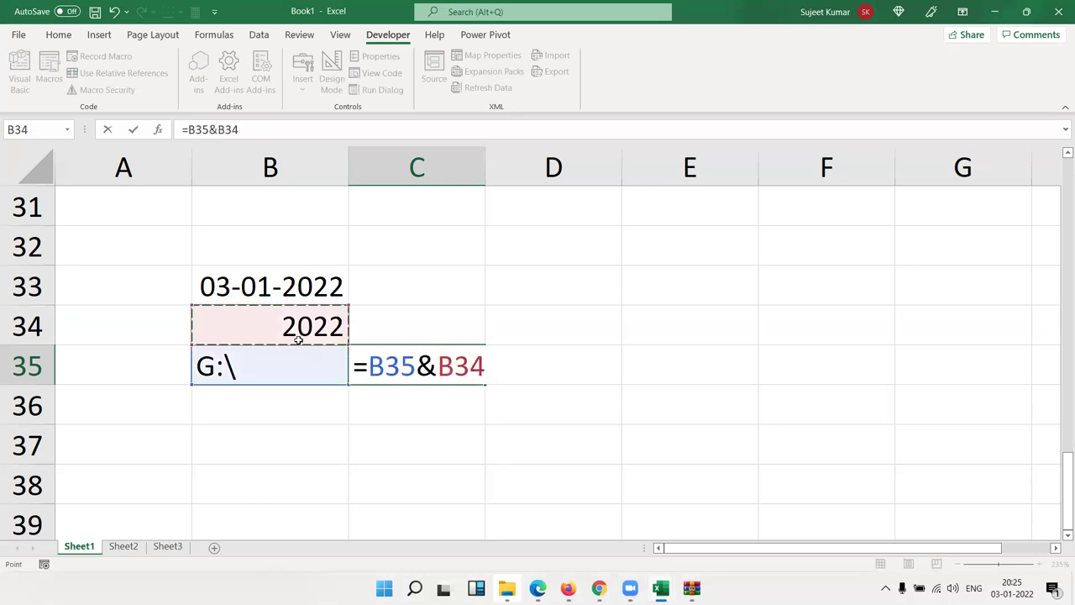
key(Return)
key(alt+F11)
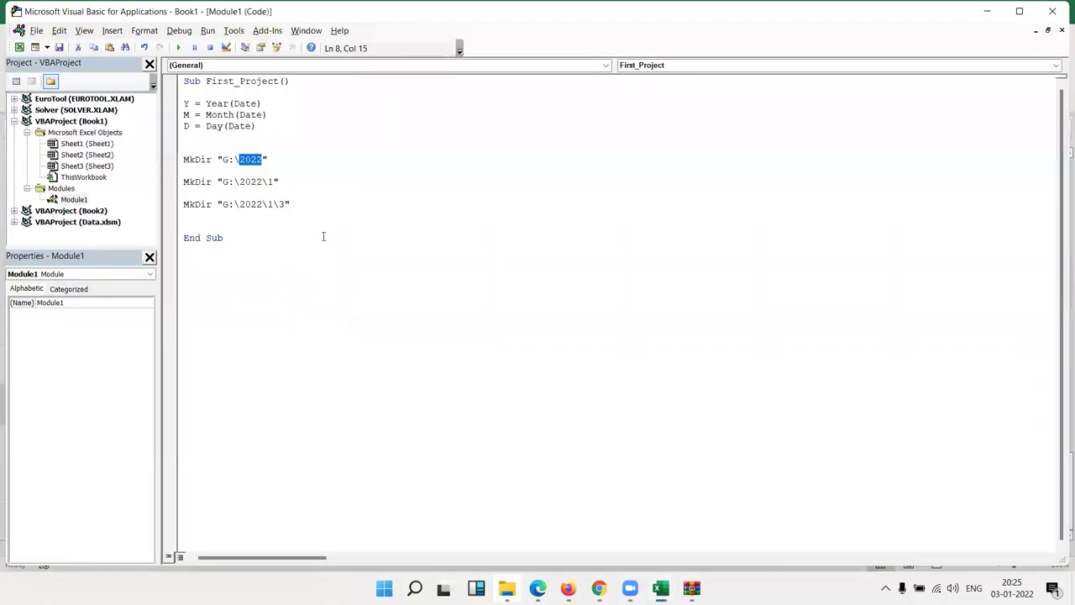
- Change the first MkDir path to "G:\" & y, replacing the fixed 2022
click(261, 160)
click(240, 159)
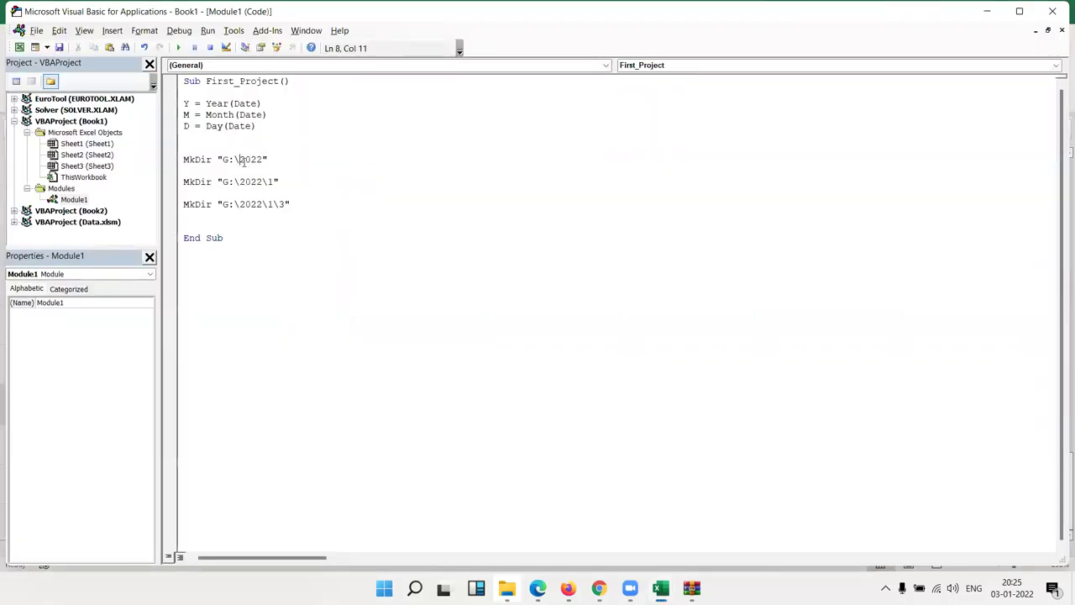
text(" &)
key(Delete)
key(Delete)
key(Delete)
key(Delete)
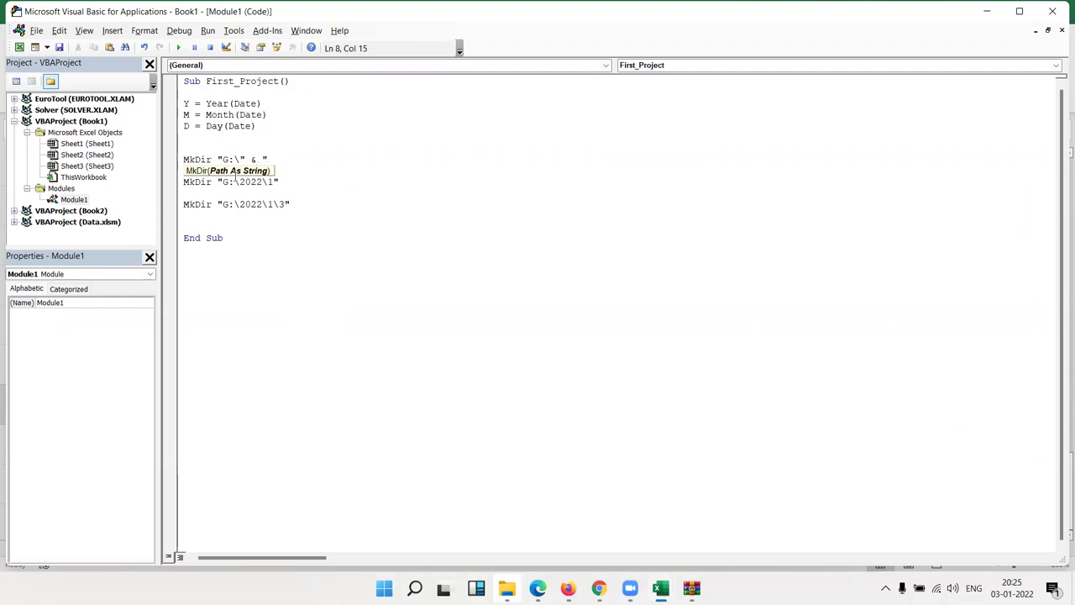
text(y)
click(290, 271)
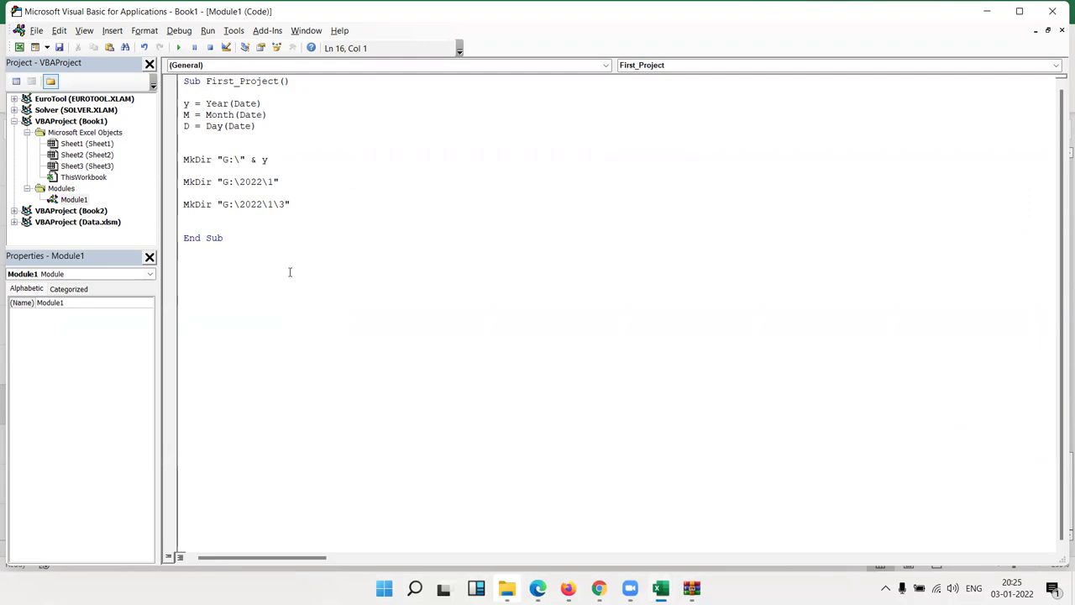
key(Up)
key(Up)
key(Up)
key(End)
key(shift+Left)
key(shift+Left)
key(shift+Left)
- Rewrite the second MkDir path as "G:\" & y & "\" & m
click(265, 181)
drag(262, 182, 221, 182)
text(G:\" & y )
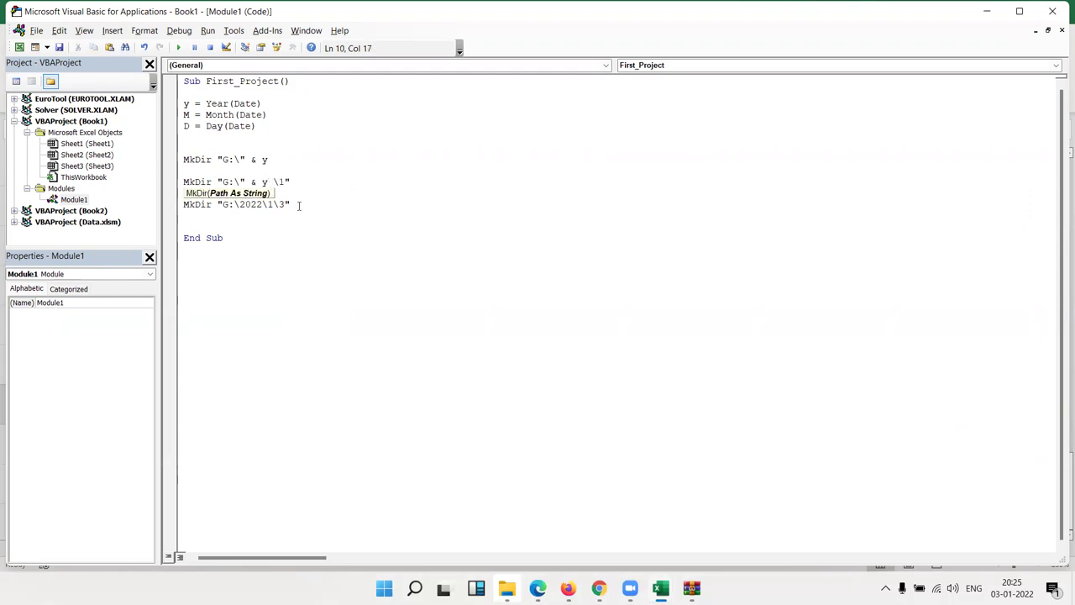
text(& ")
key(Right)
text(" )
text(&)
key(BackSpace)
key(BackSpace)
text(m)
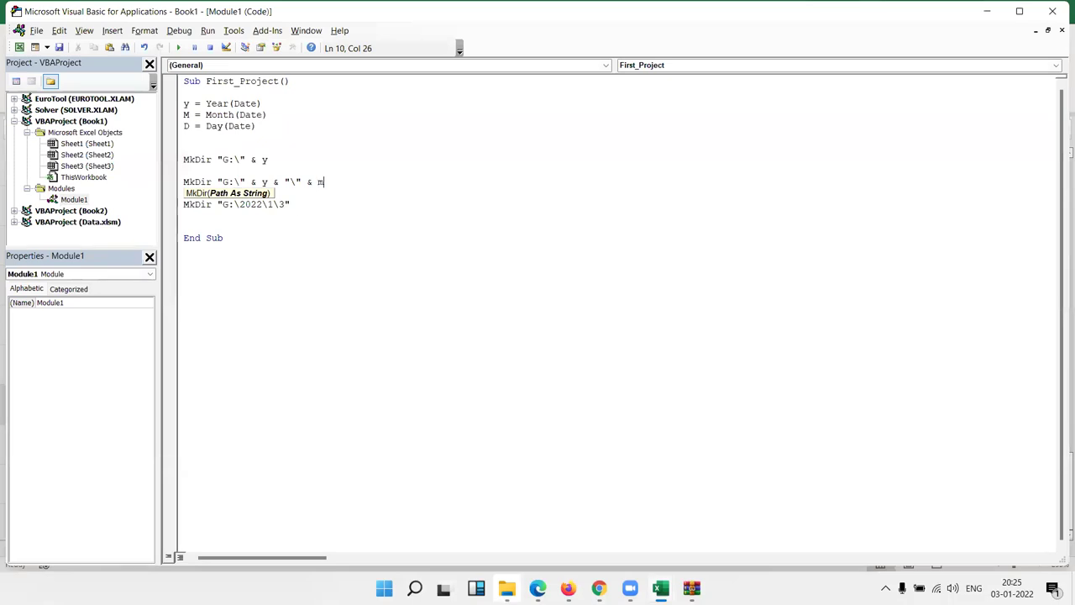
- Rebuild the third MkDir path as the month expression followed by & "\" & d
key(Down)
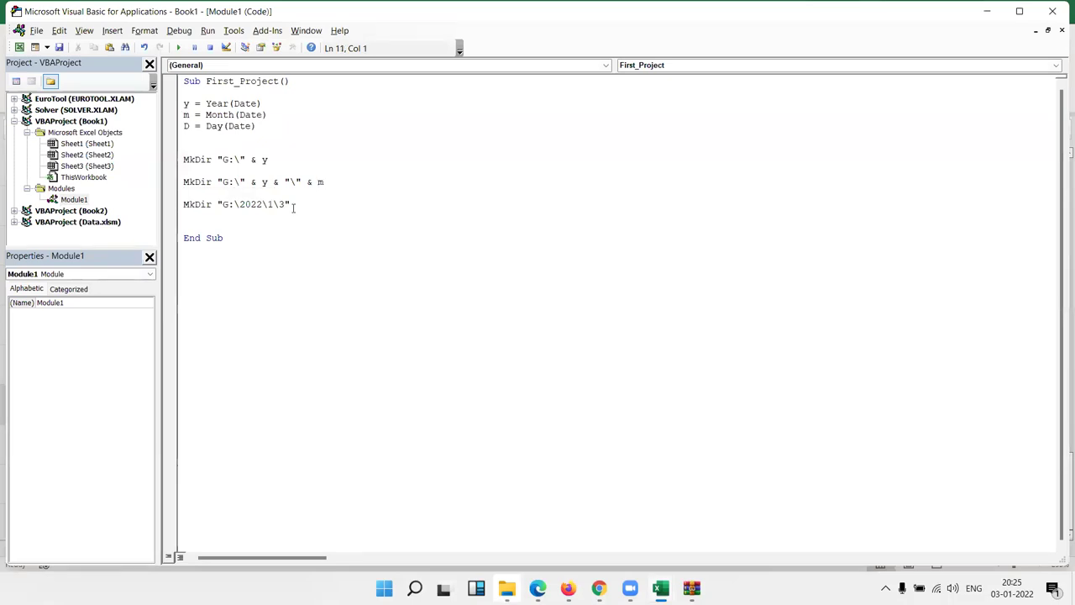
key(Up)
key(shift+Left)
key(shift+Left)
key(shift+Left)
key(shift+Left)
key(shift+Left)
key(shift+Left)
key(shift+Left)
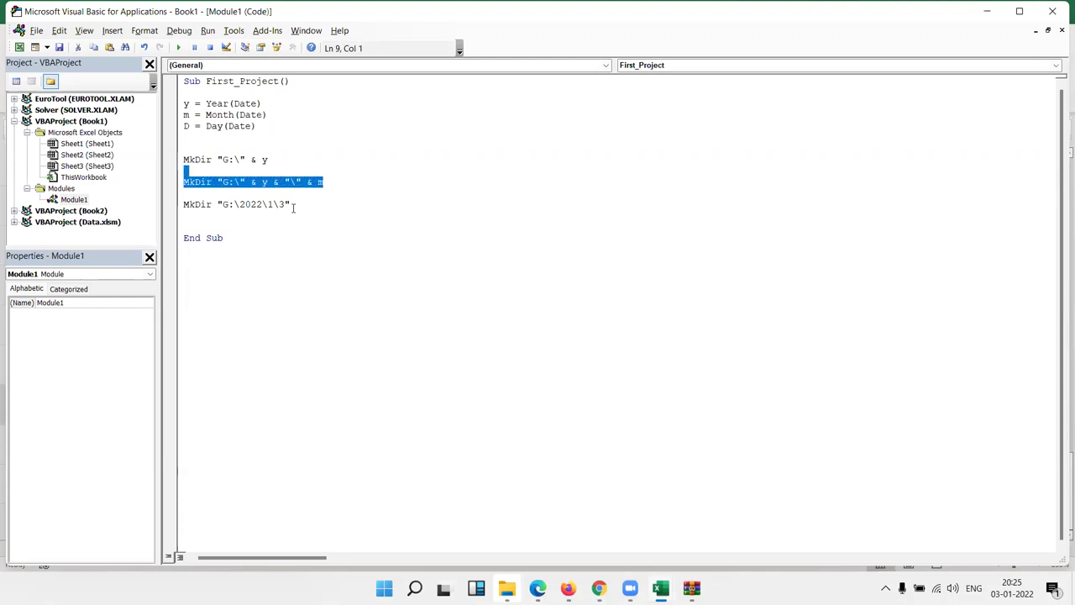
key(ctrl+c)
key(Down)
key(Down)
key(shift+Down)
key(ctrl+v)
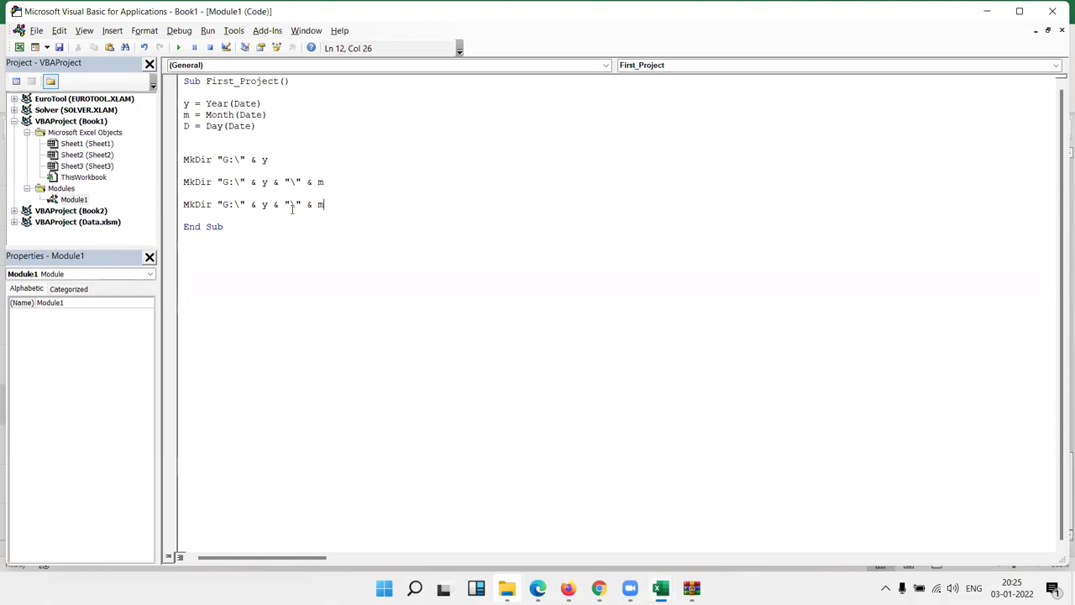
text(& )
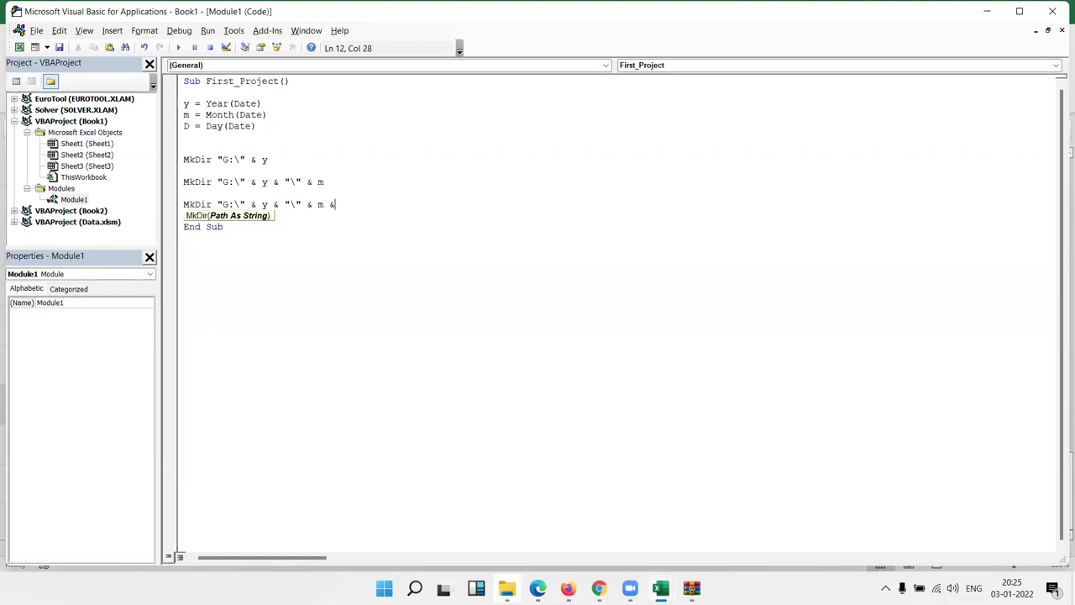
text("\" & d)
click(404, 255)
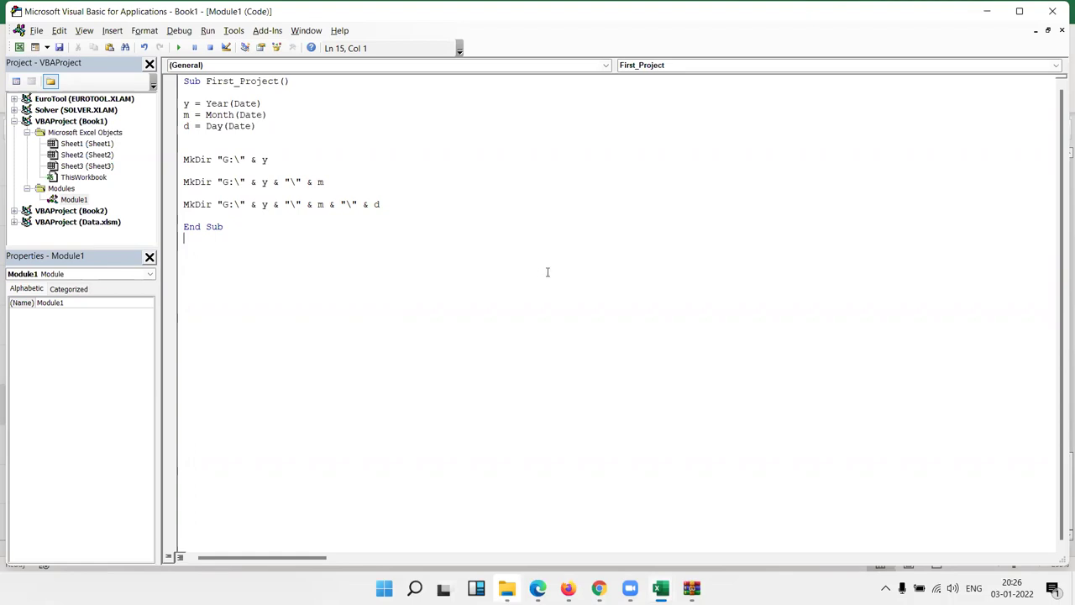
click(307, 158)
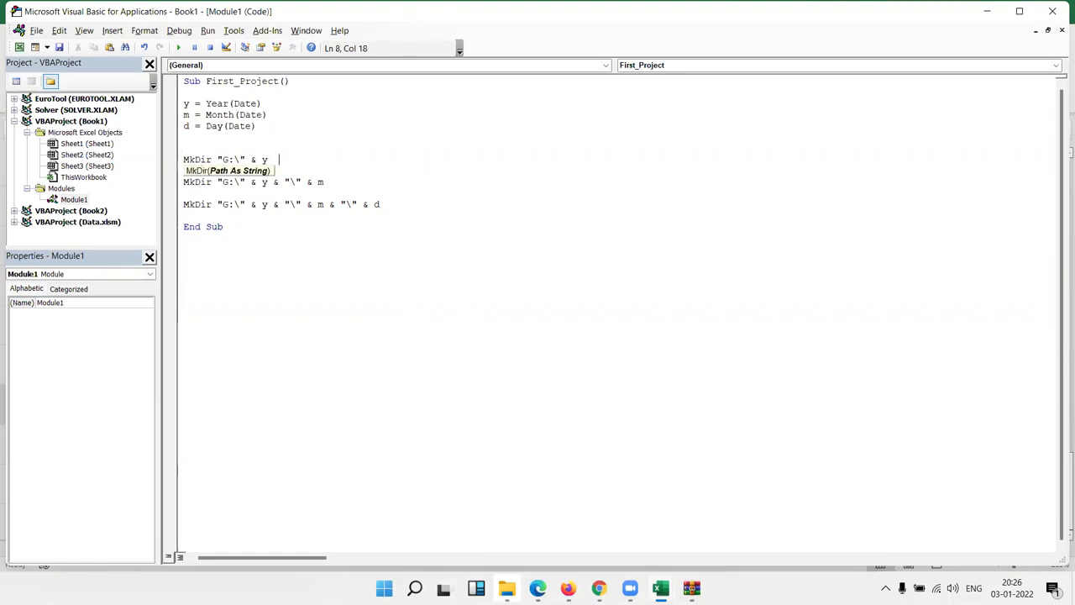
- Add the example path comment "G:\2022 after the first MkDir line
text(' )
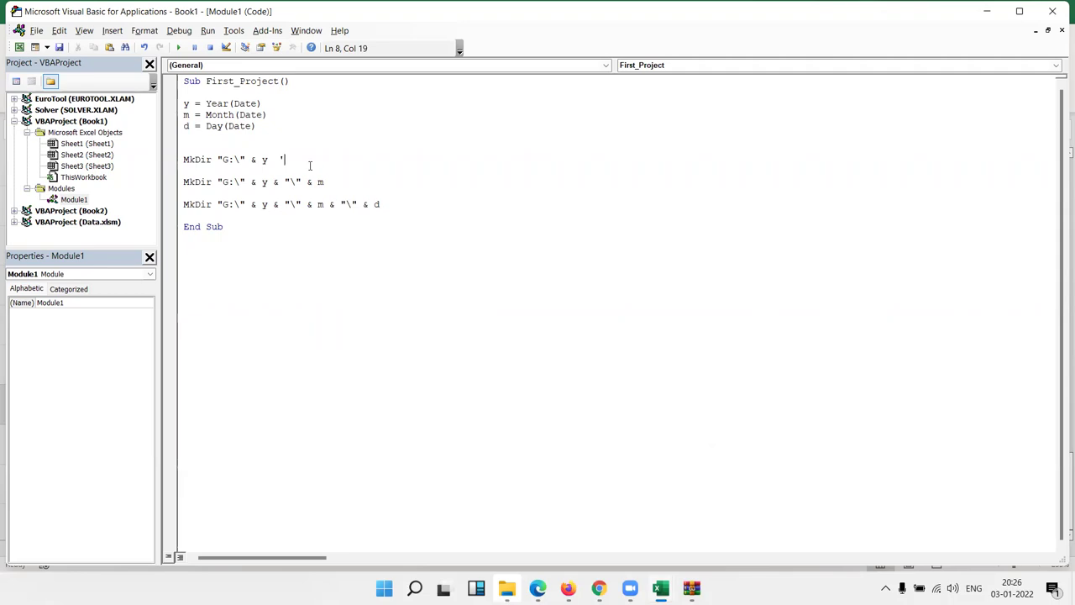
text("G)
text(:\)
text(2022)
click(326, 189)
mouse_move(335, 159)
mouse_down()
mouse_move(299, 161)
mouse_move(319, 189)
mouse_up()
- Add the comment 'G:\2022\1 after the second MkDir line
click(329, 183)
key(shift+Home)
click(342, 182)
text(')
key(ctrl+g)
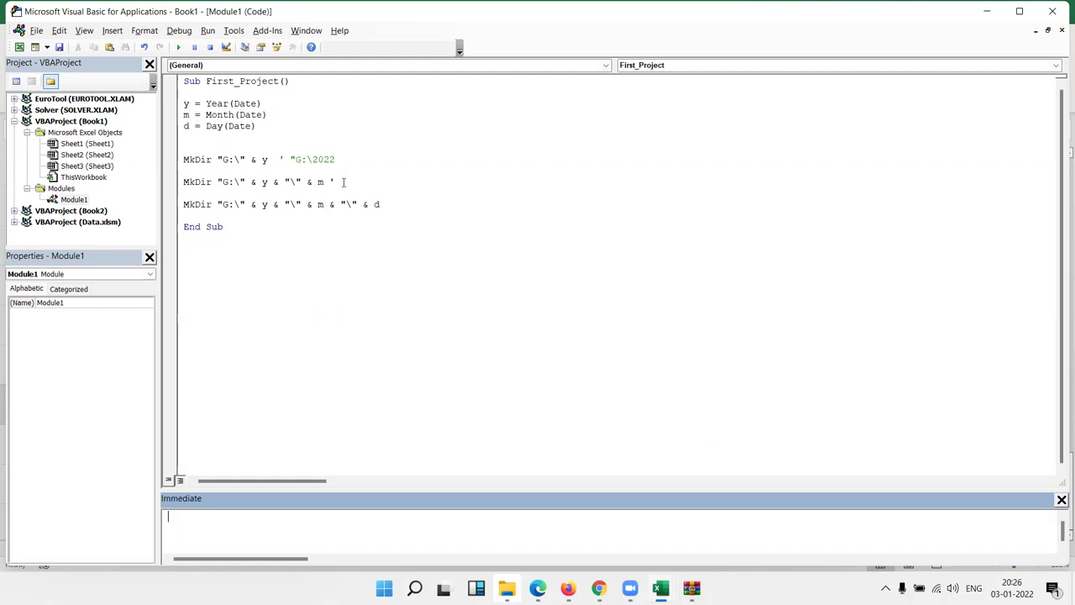
click(340, 182)
text(G:\2022\)
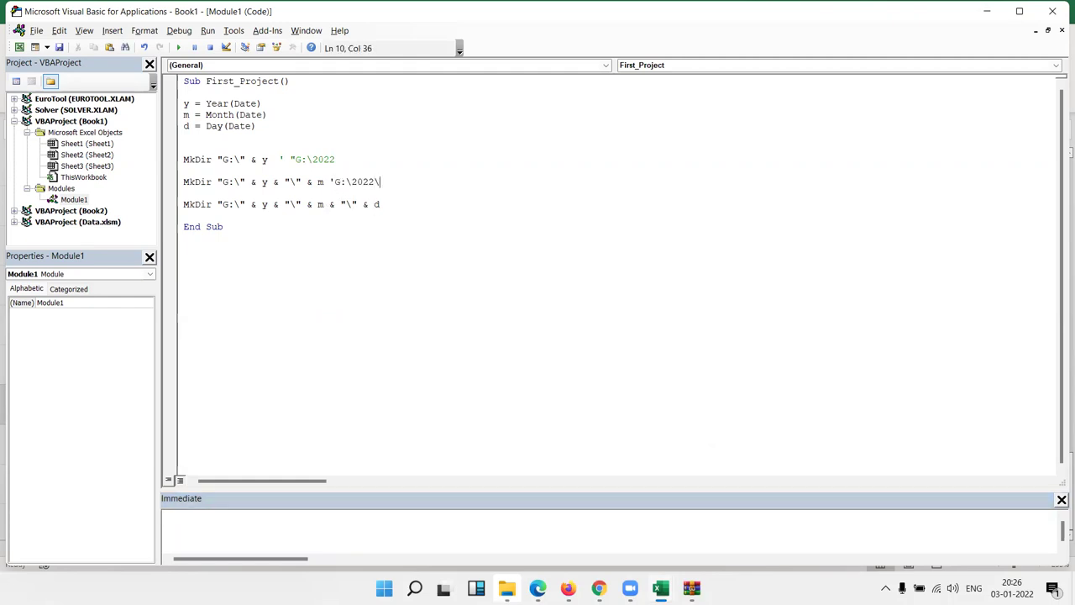
text(1)
click(375, 227)
- Add 'G:\2022\1\3 after the third MkDir line and delete the stray quote in the first comment
click(386, 205)
text(')
text(G:\2022\1\3)
click(439, 243)
click(297, 164)
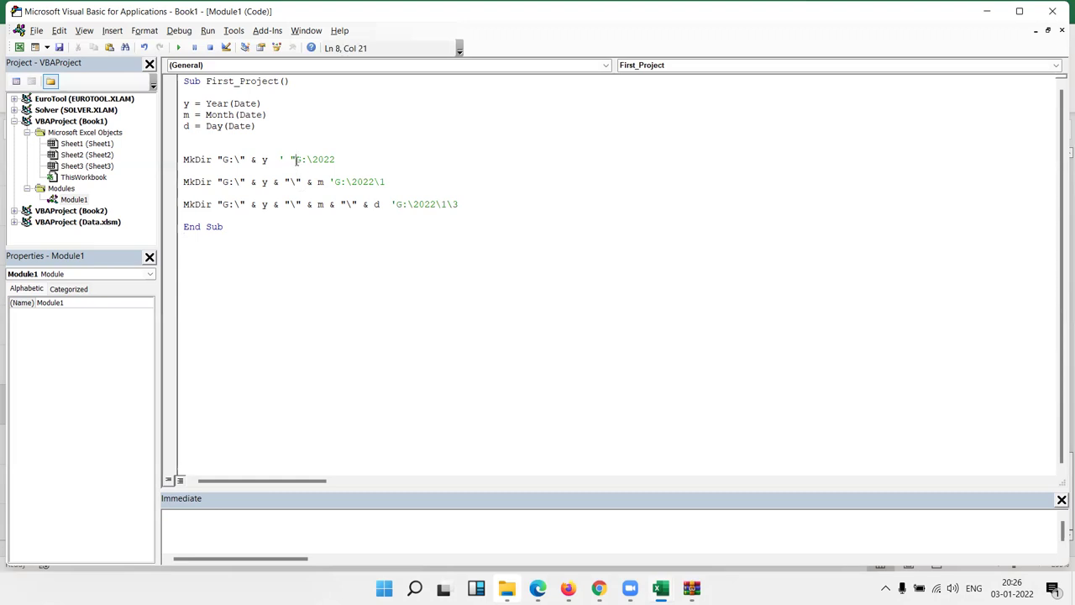
key(BackSpace)
click(295, 226)
mouse_move(278, 160)
mouse_down()
mouse_move(328, 162)
mouse_move(460, 205)
mouse_up()
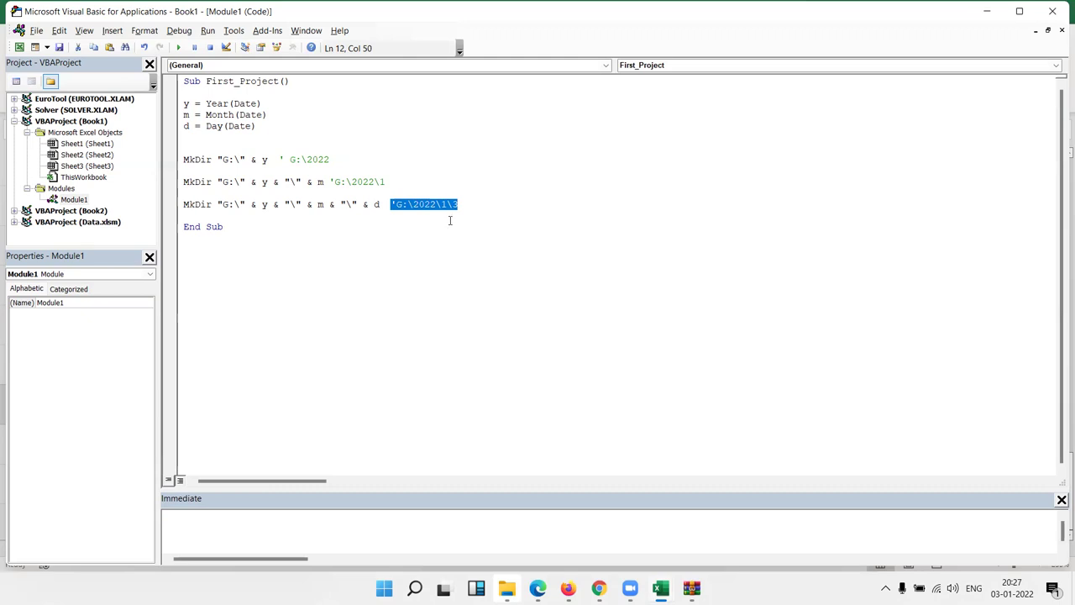
- Delete the three path comments and the blank lines between the MkDir lines
key(Delete)
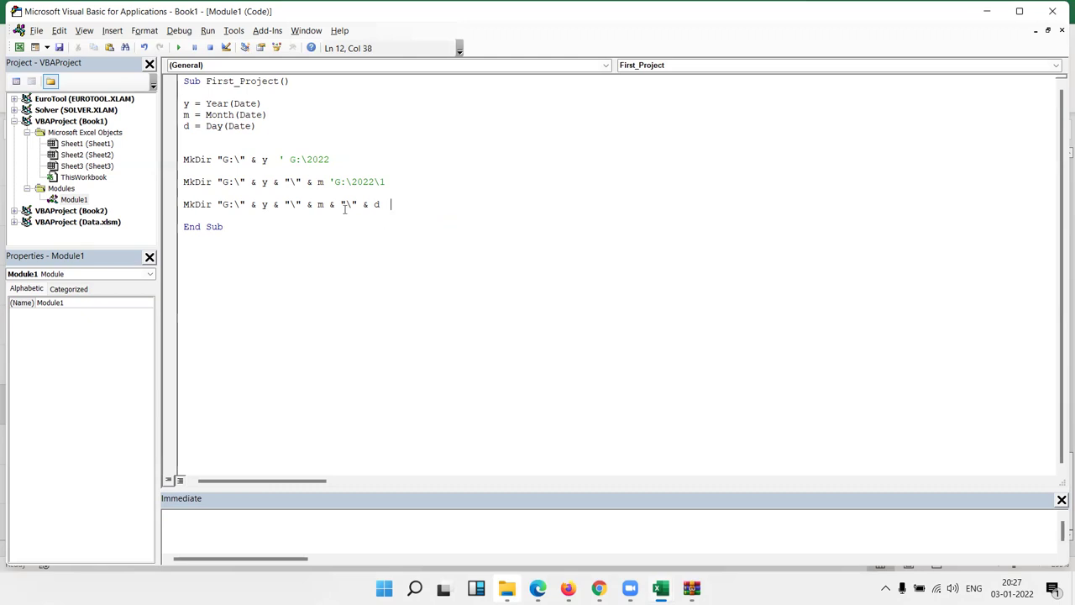
drag(329, 181, 386, 182)
key(Delete)
drag(281, 159, 319, 171)
key(Delete)
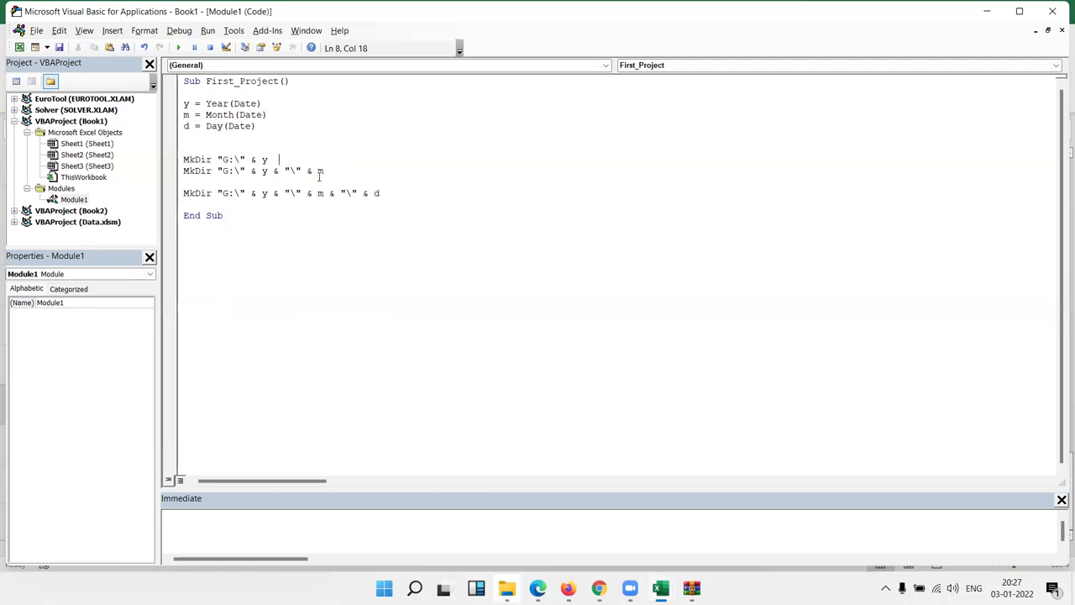
click(223, 193)
click(193, 181)
key(Delete)
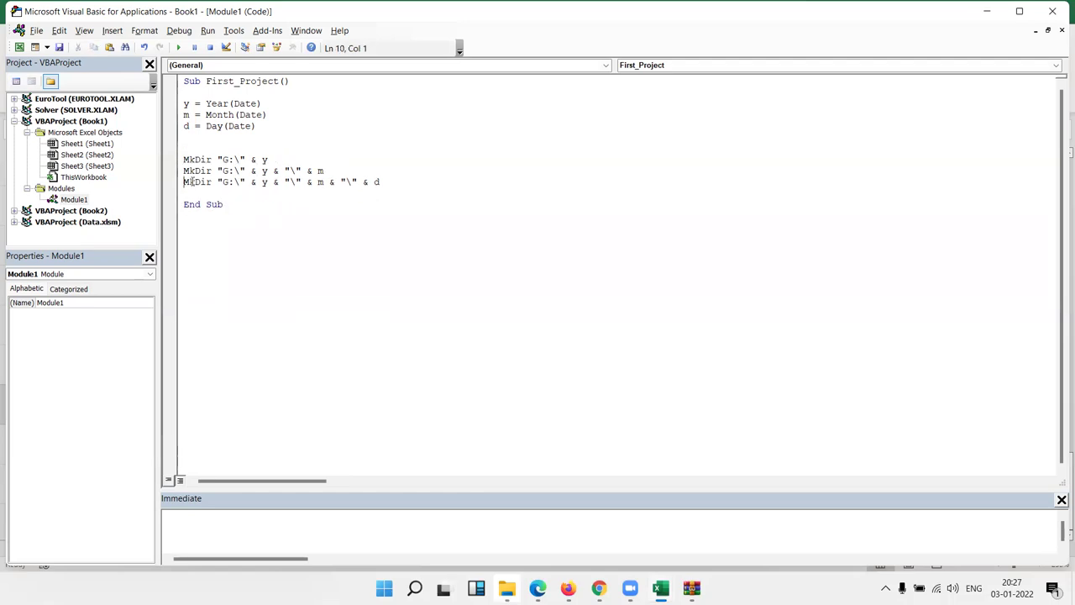
- Insert a blank line above End Sub and run the First_Project macro
drag(201, 191, 171, 130)
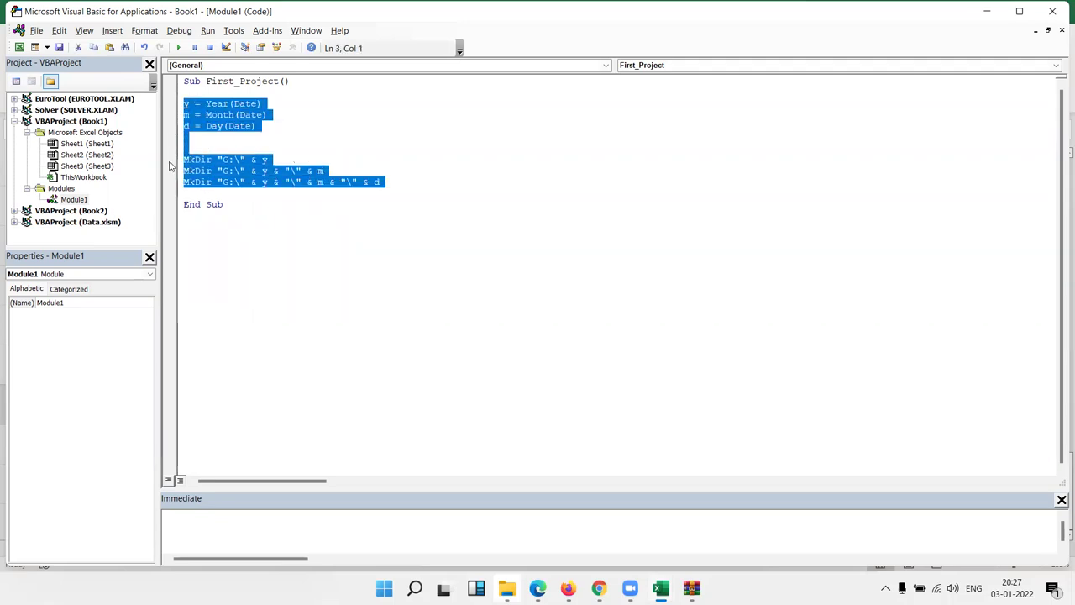
click(205, 202)
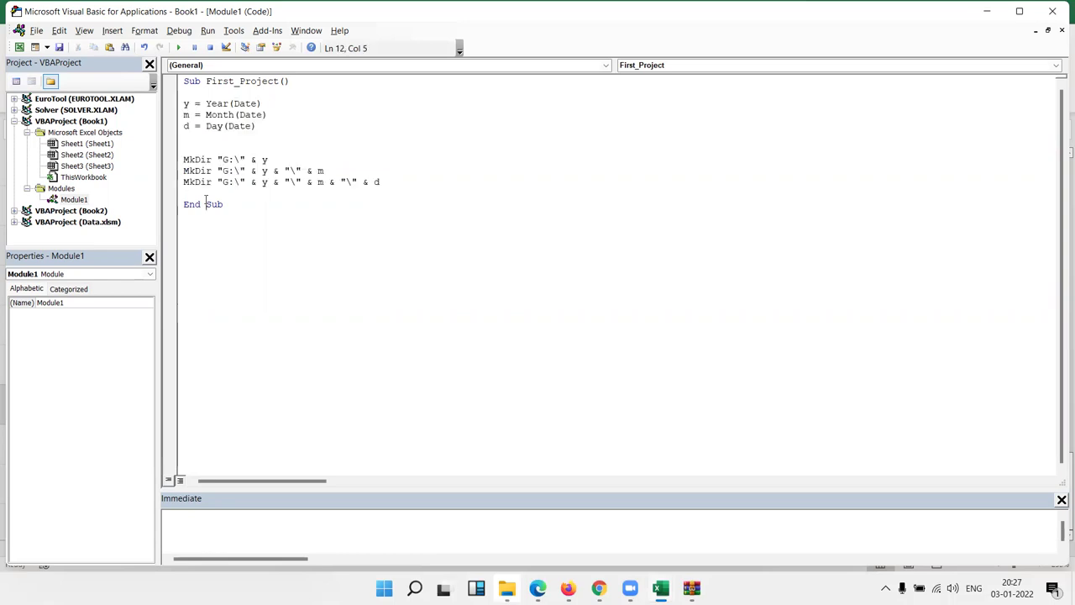
key(Return)
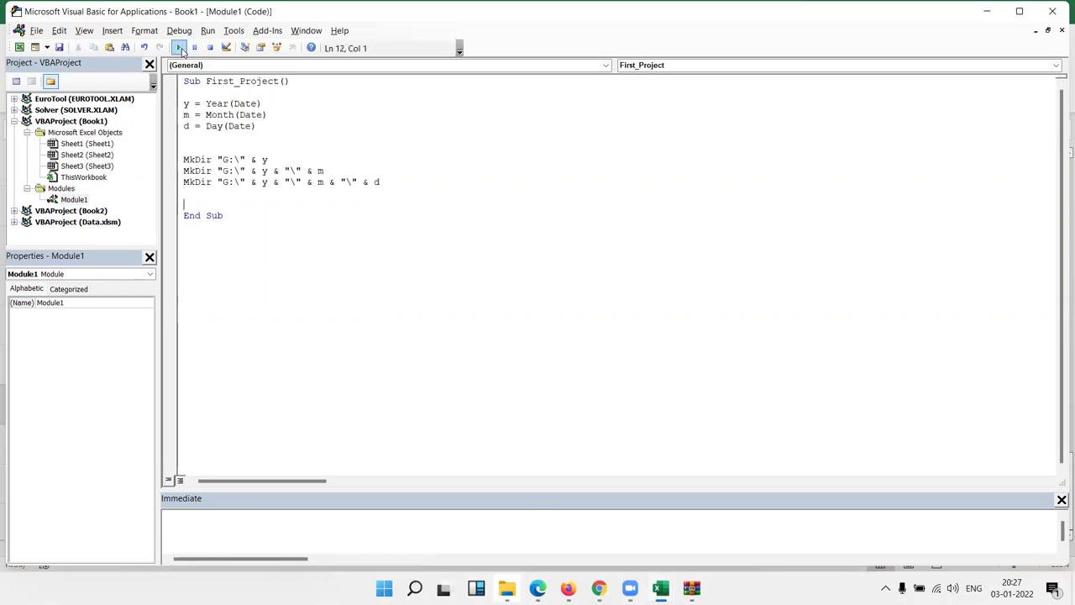
click(181, 52)
- Browse G: > 2022 > 1 > 3 in File Explorer to confirm the empty day folder exists
click(507, 588)
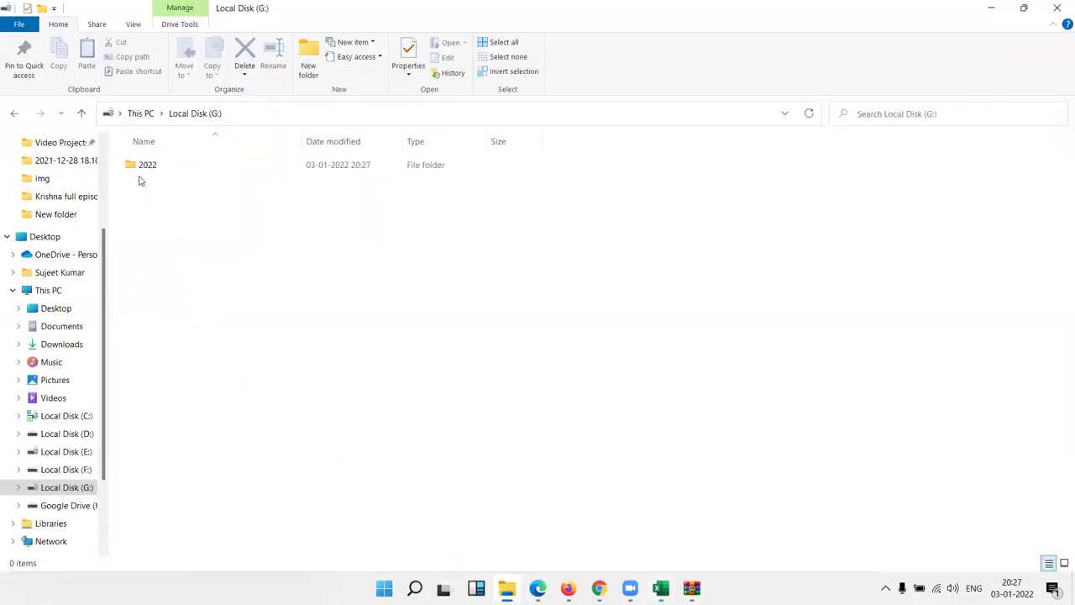
double_click(144, 173)
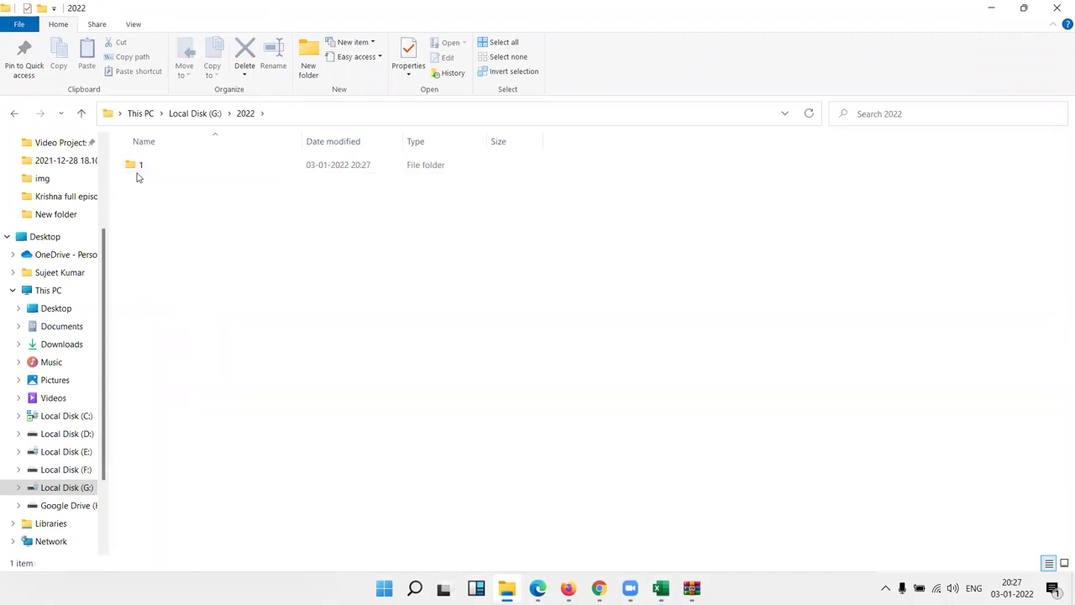
double_click(139, 172)
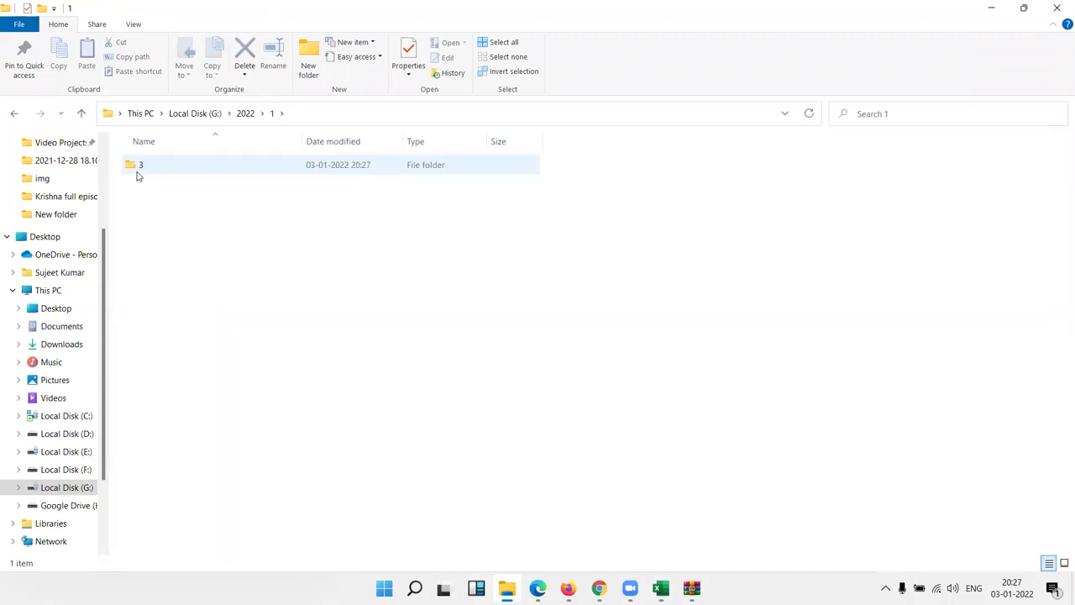
double_click(139, 172)
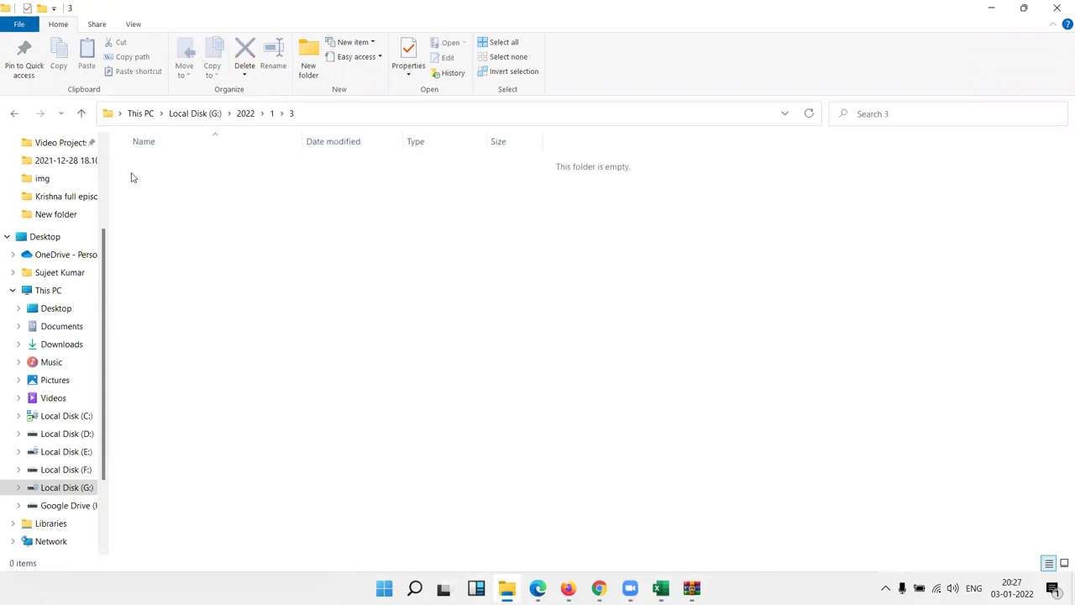
click(310, 115)
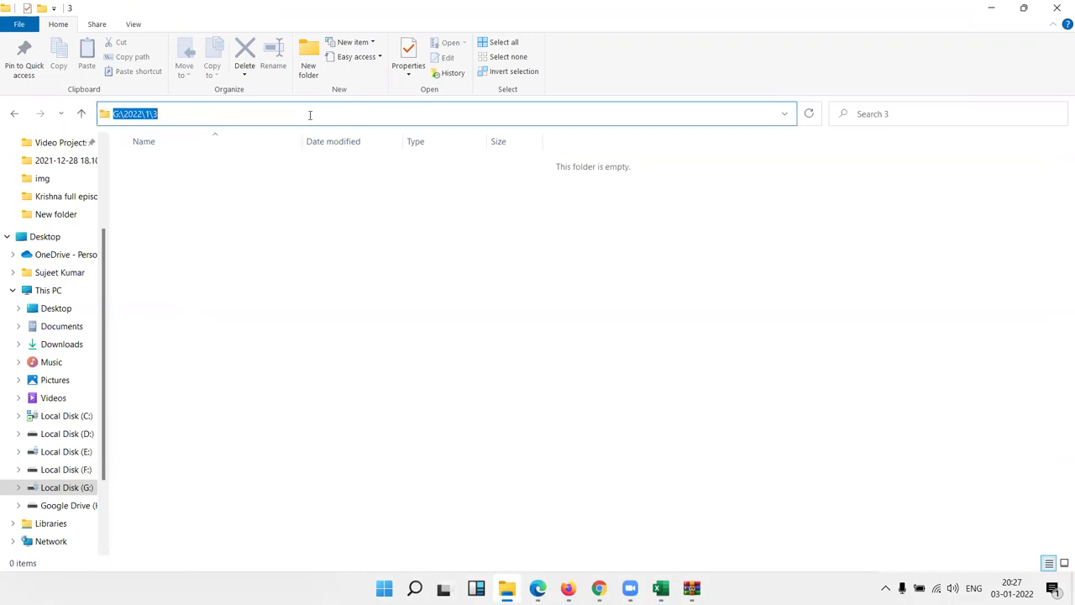
key(Escape)
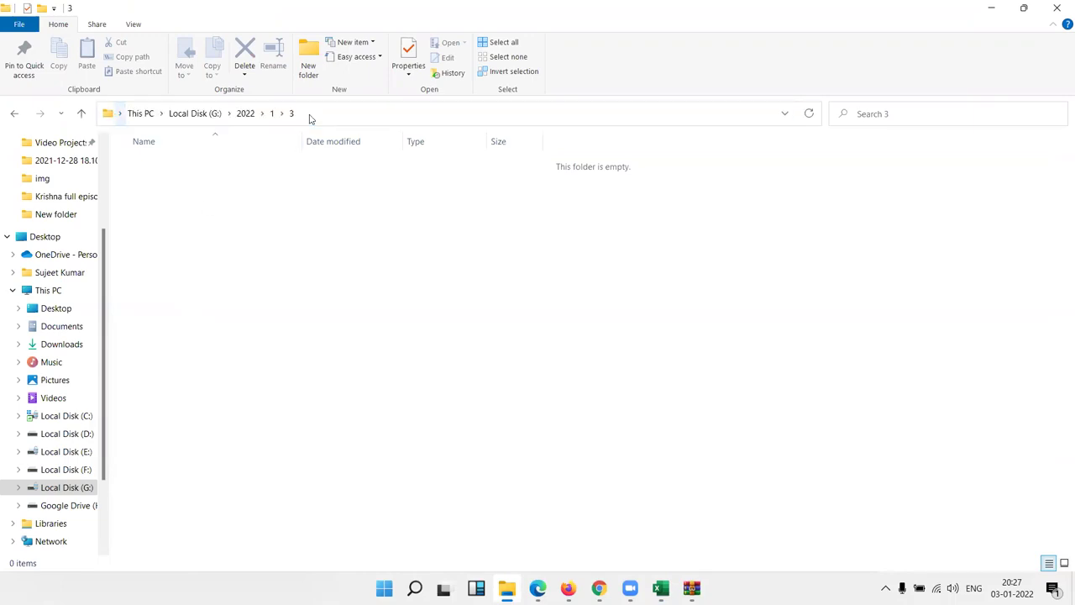
key(alt+Tab)
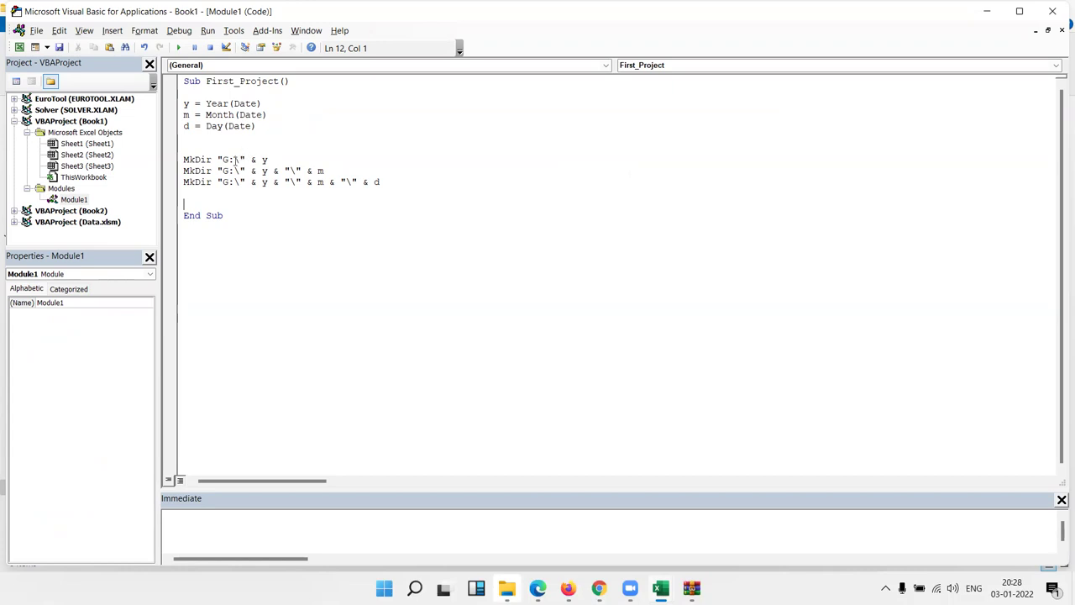
- Add a new line after the MkDir lines and start the statement Workbooks.Add
drag(218, 160, 318, 159)
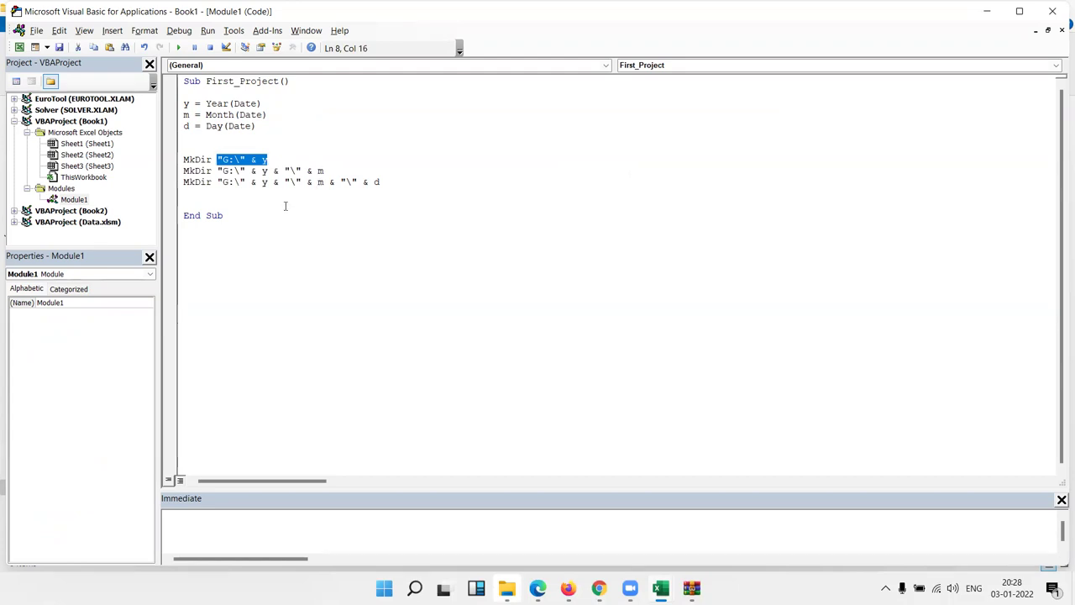
mouse_move(286, 207)
mouse_down()
mouse_move(179, 157)
mouse_move(177, 101)
mouse_up()
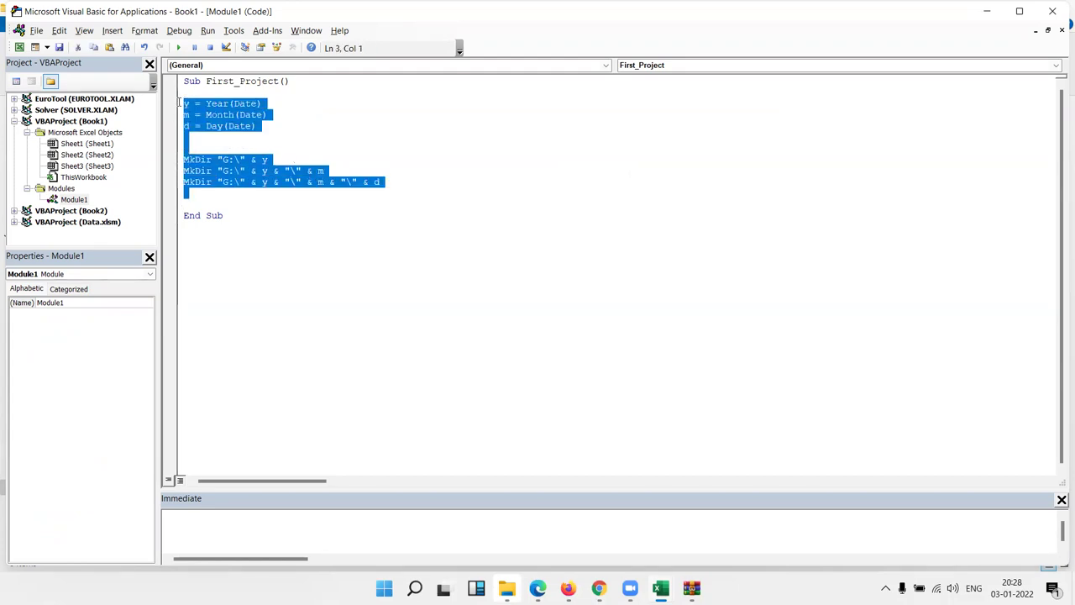
click(227, 194)
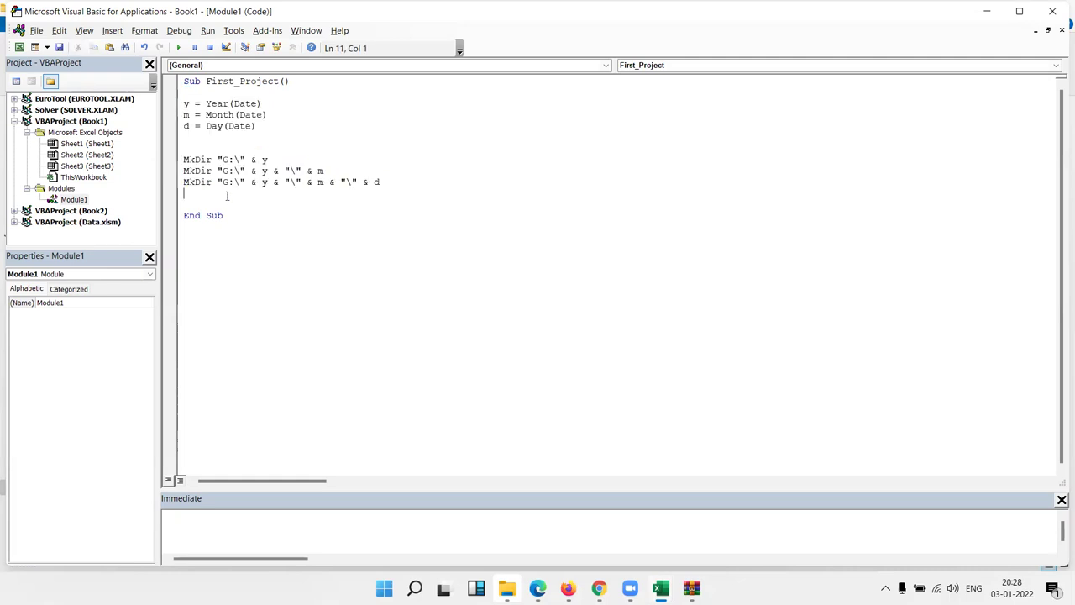
key(Return)
key(Return)
text(wor)
text(kbook)
text(s.)
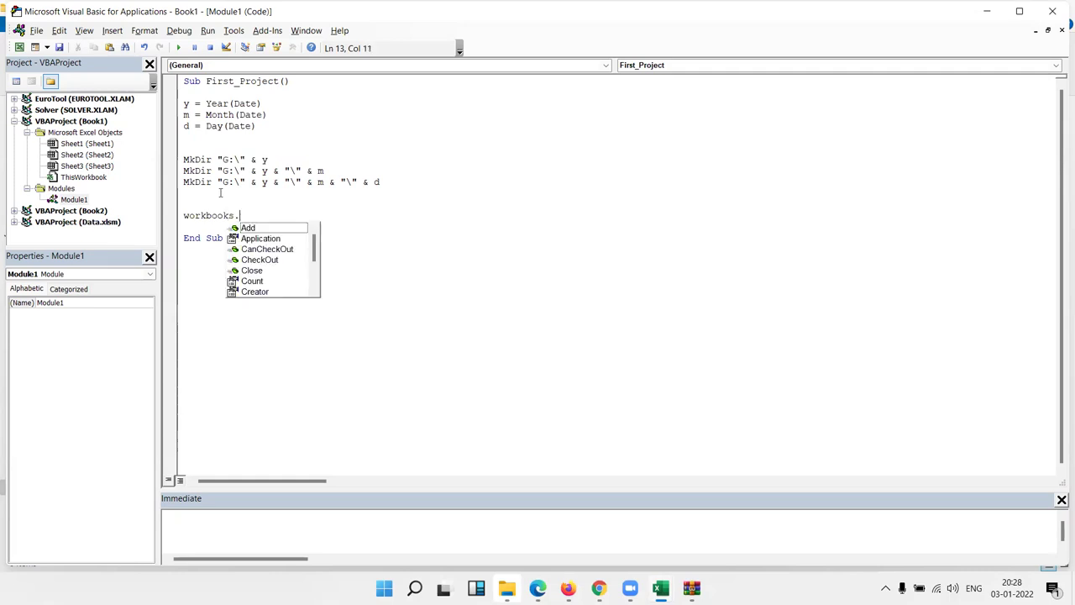
key(Tab)
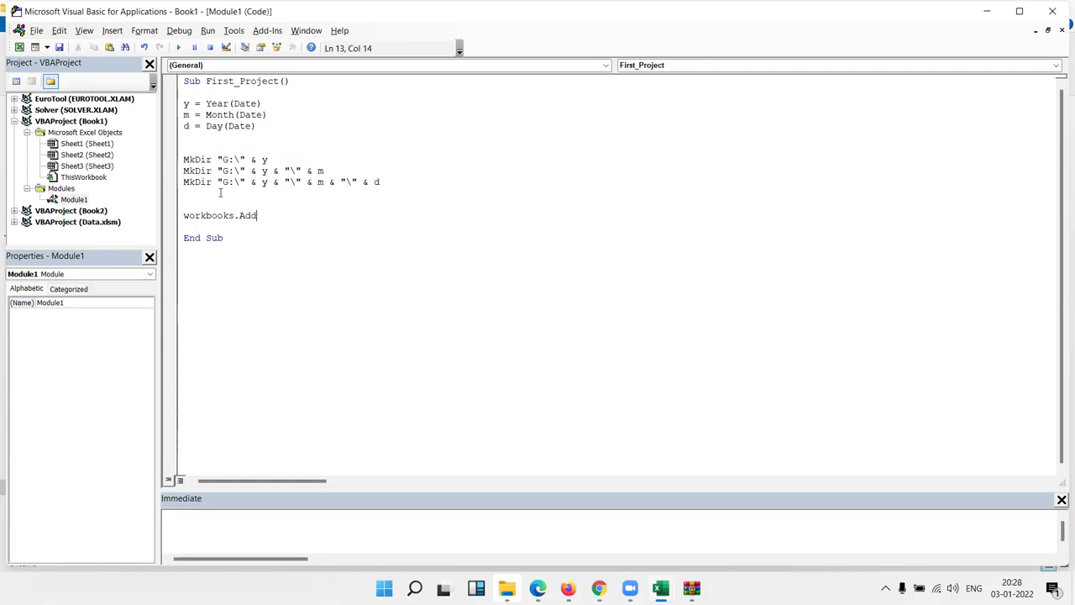
- Complete it as Workbooks.Add.SaveAs "G:\2022\1\3\" & "3.xlsx"
text(.)
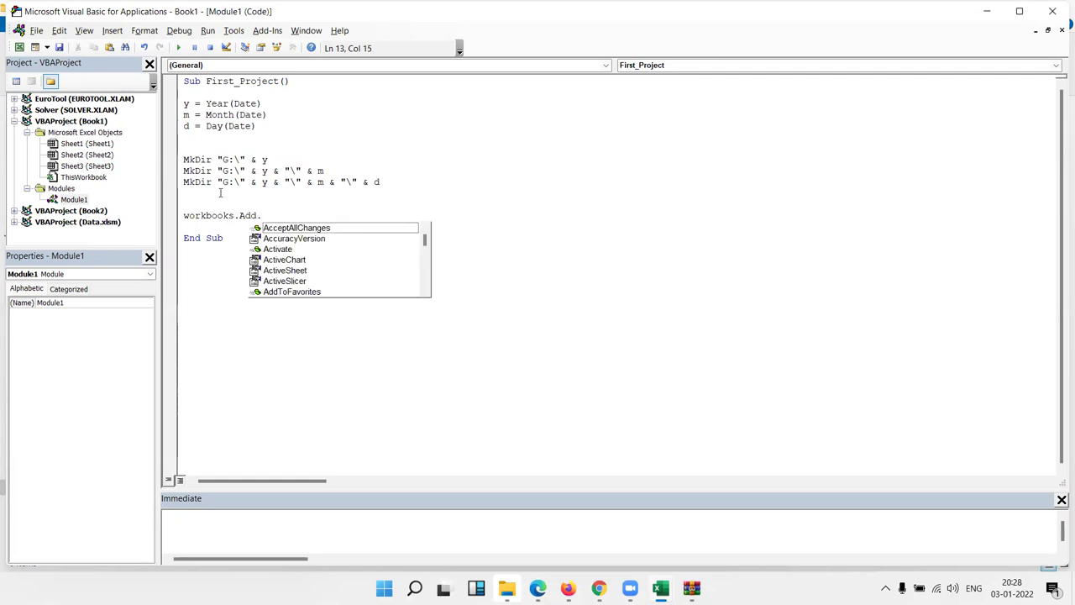
text(sa)
key(Tab)
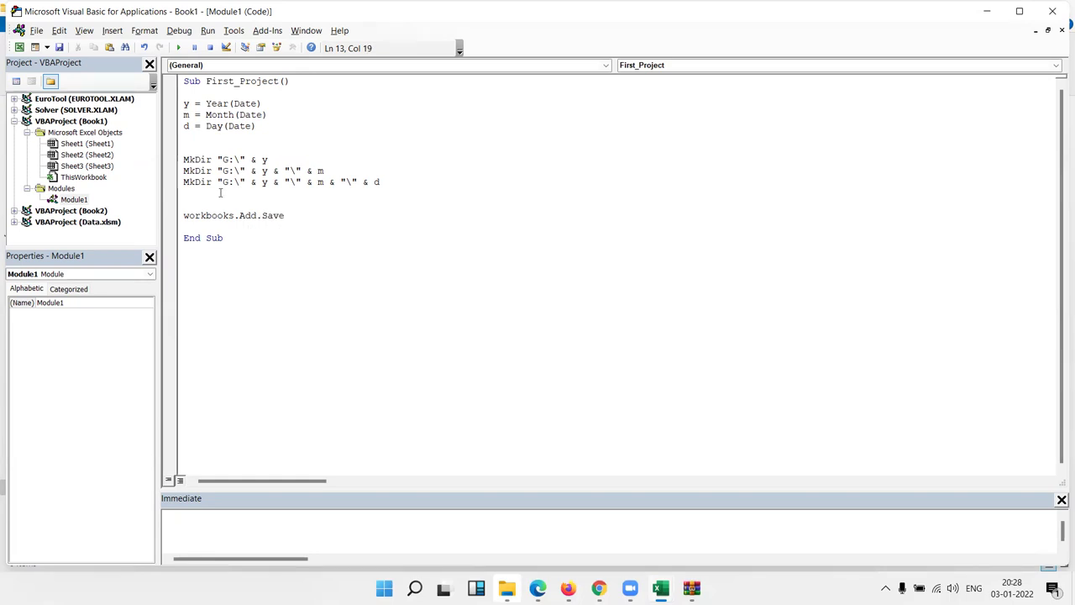
text(as)
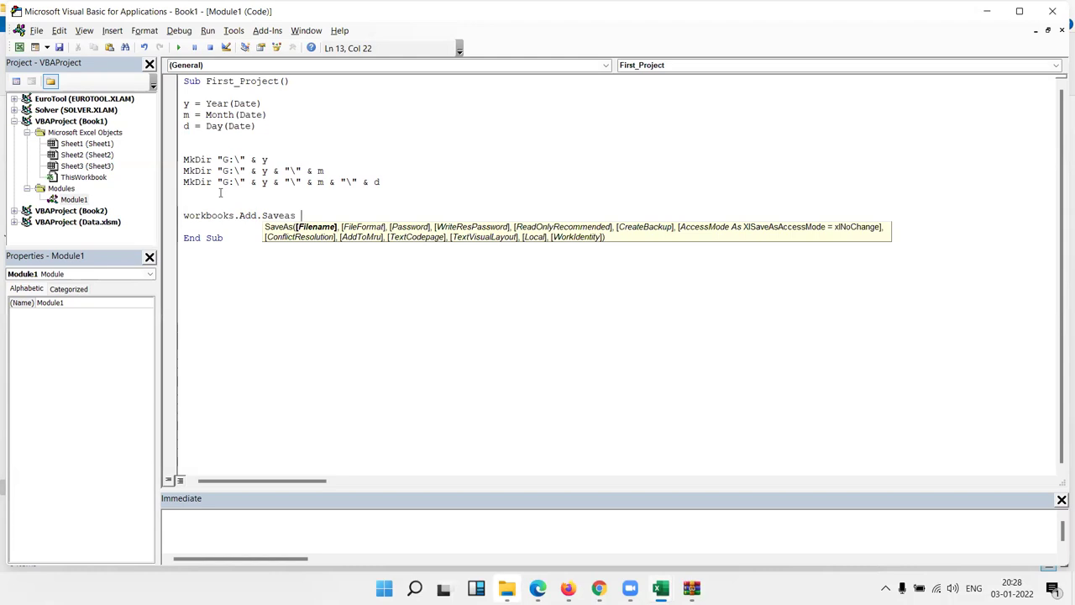
text( "G:\2022\1\3\)
text(" )
text(& 3)
key(BackSpace)
text(")
text(3.xs)
key(BackSpace)
text(lsx")
click(341, 276)
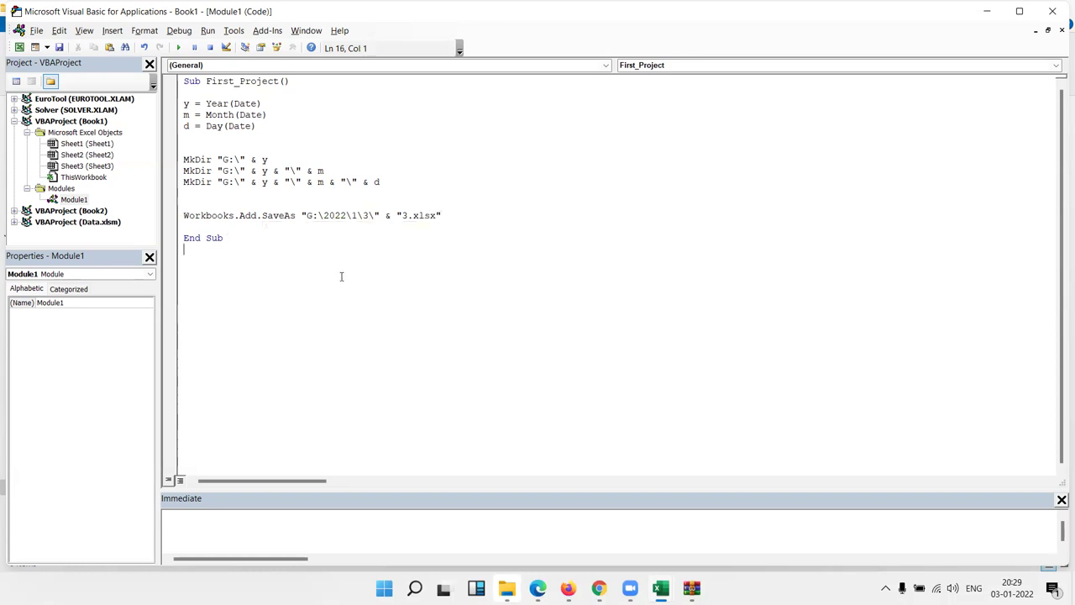
click(293, 244)
- Replace the SaveAs folder path with the dated y, m, d path expression copied from the third MkDir
drag(379, 216, 294, 204)
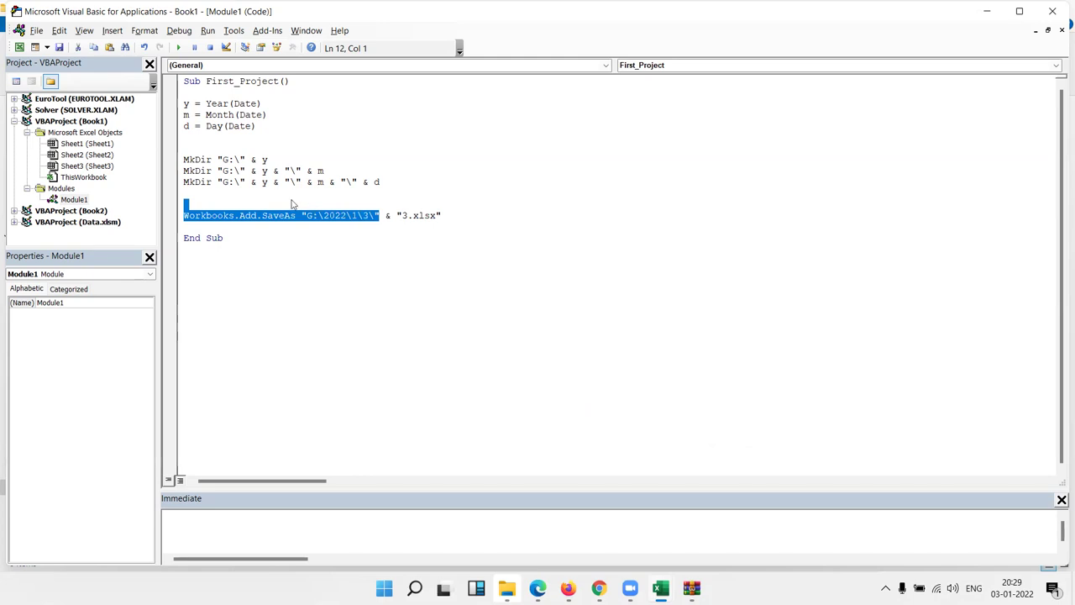
drag(218, 181, 383, 183)
key(ctrl+c)
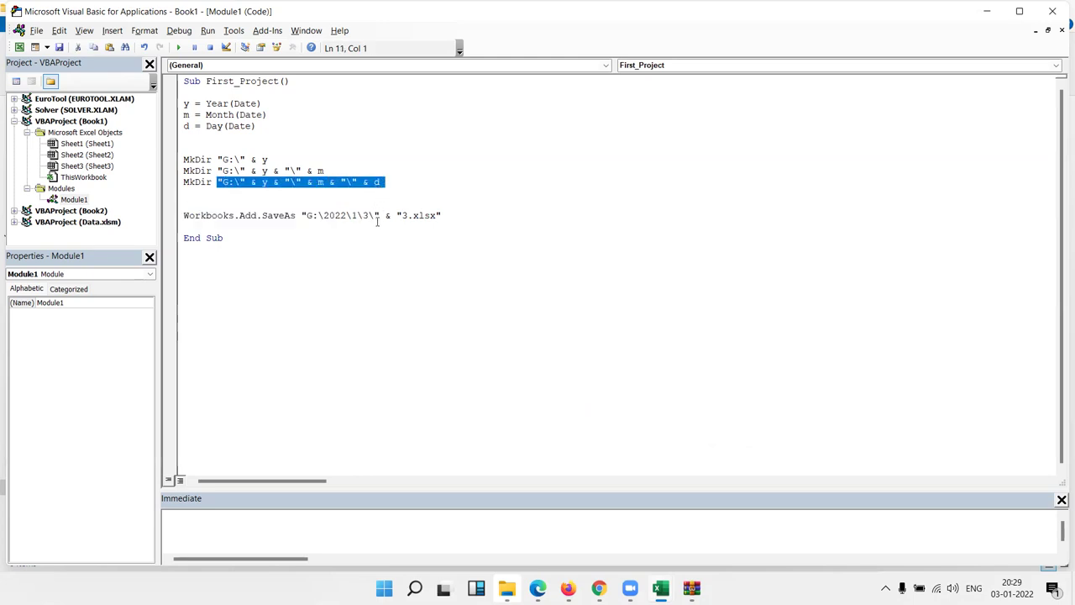
drag(368, 216, 303, 216)
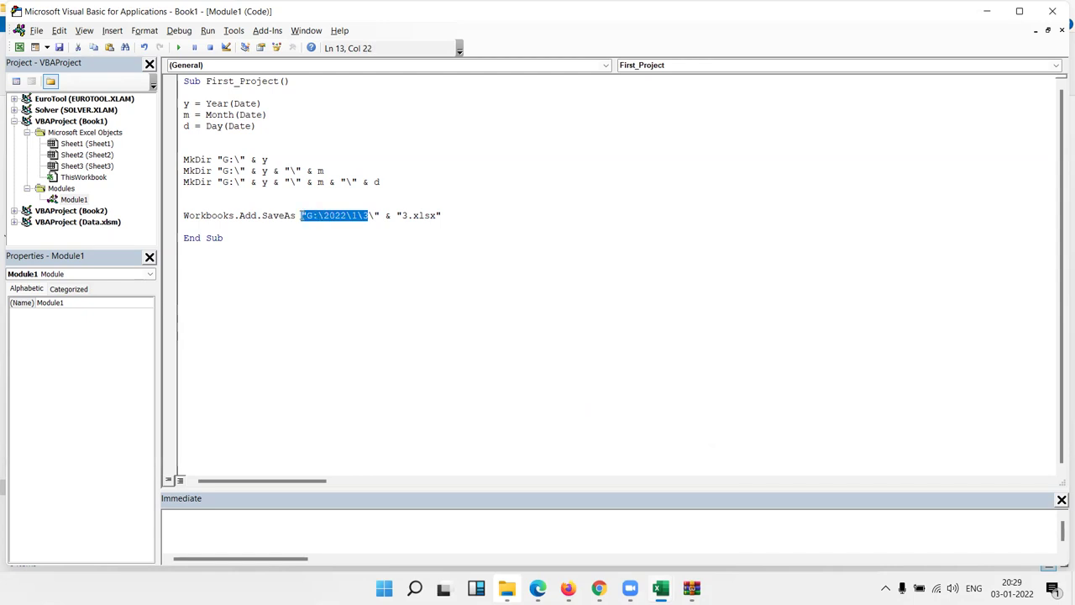
key(ctrl+v)
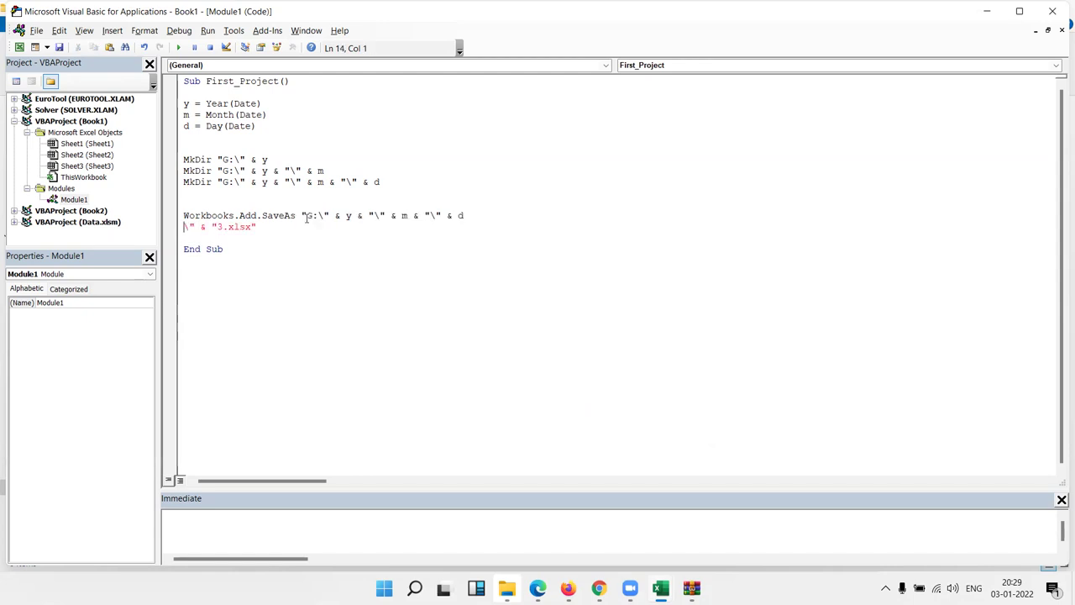
key(BackSpace)
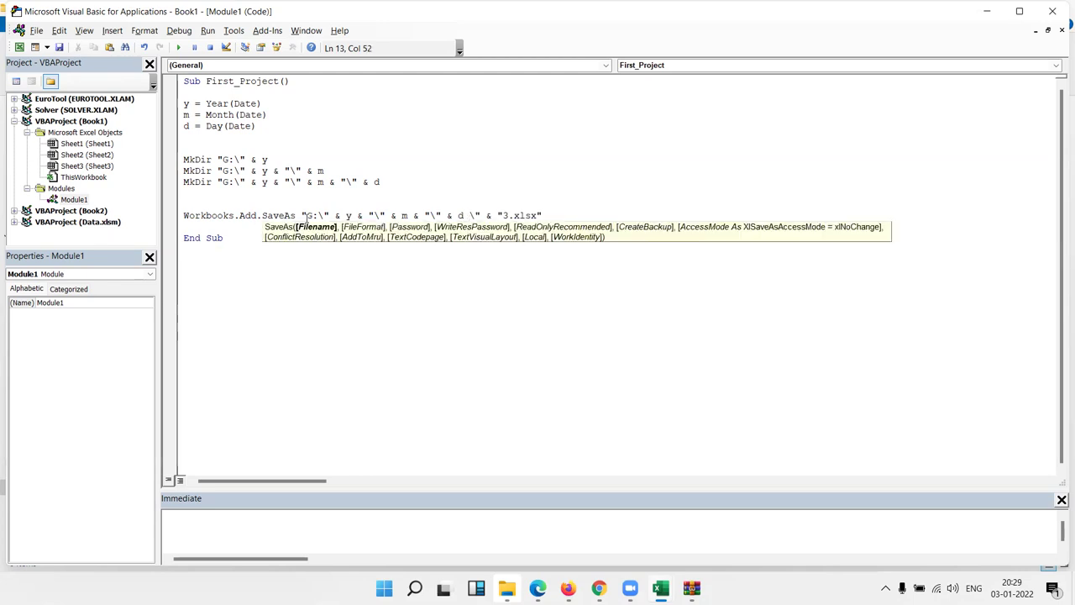
text(& )
text(")
- Swap the fixed 3 in the file name for d & so it becomes d & ".xlsx"
key(Right)
key(Right)
key(Right)
key(Right)
key(Right)
key(Right)
key(Delete)
key(Left)
text(d &)
click(374, 275)
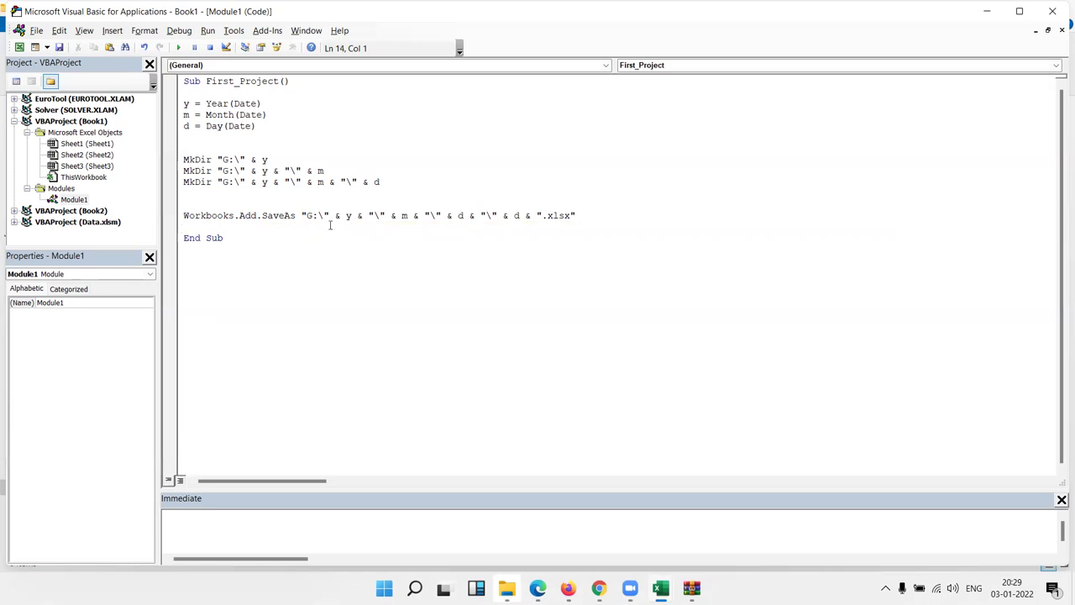
- Type the example comment ' G:\2022\1\3\3.xlsx after the SaveAs line
click(596, 219)
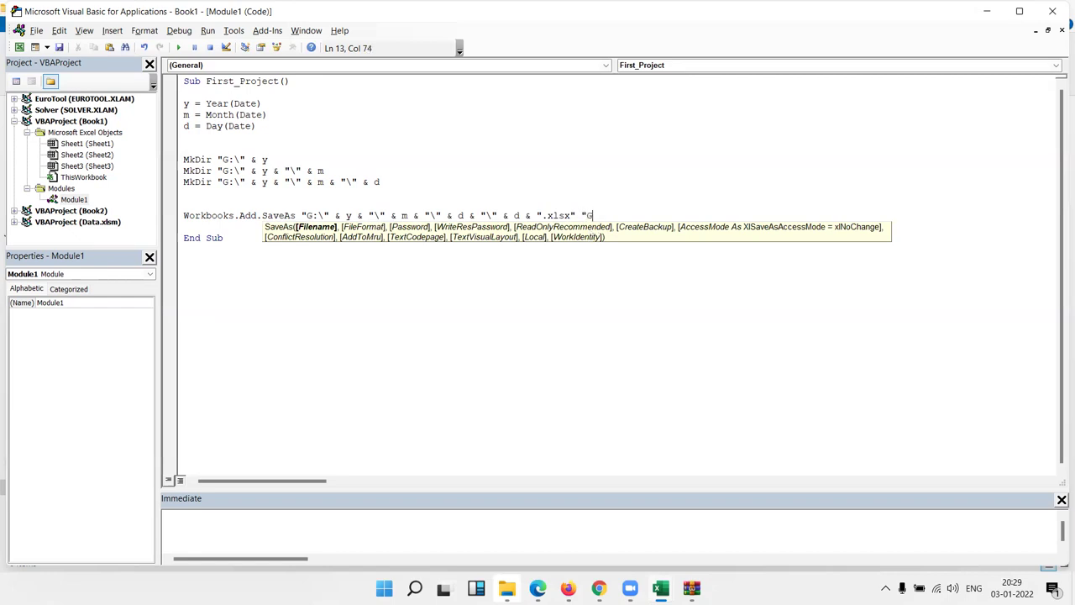
text(' )
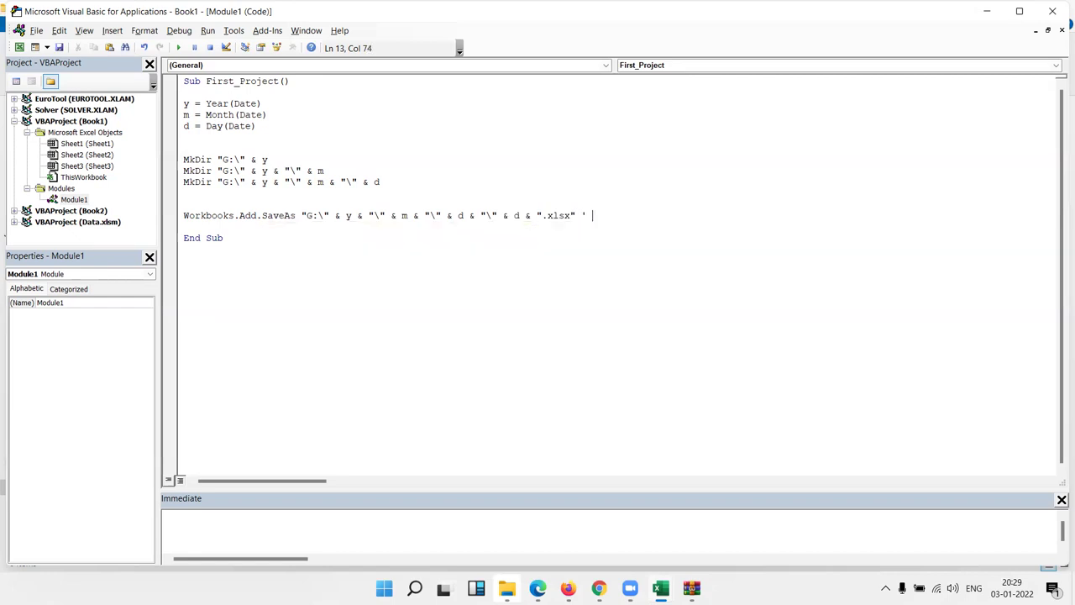
text(G)
text(:\)
text(2022)
key(ctrl)
text(\)
key(ctrl)
text(1)
text(\)
text(3)
text(\)
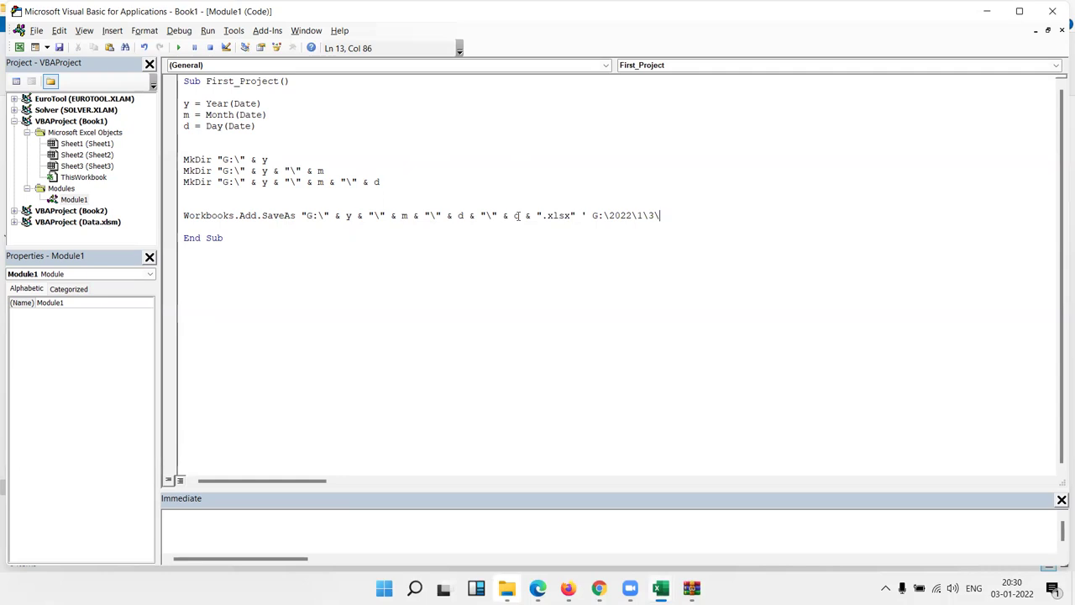
text(3)
text(.)
text(xlsx)
- Erase that comment and add blank lines below the SaveAs statement
key(BackSpace)
key(BackSpace)
key(BackSpace)
key(BackSpace)
key(BackSpace)
key(BackSpace)
key(BackSpace)
key(BackSpace)
key(BackSpace)
key(BackSpace)
key(BackSpace)
key(BackSpace)
key(BackSpace)
key(BackSpace)
key(BackSpace)
key(BackSpace)
click(463, 238)
click(589, 216)
key(Return)
key(Return)
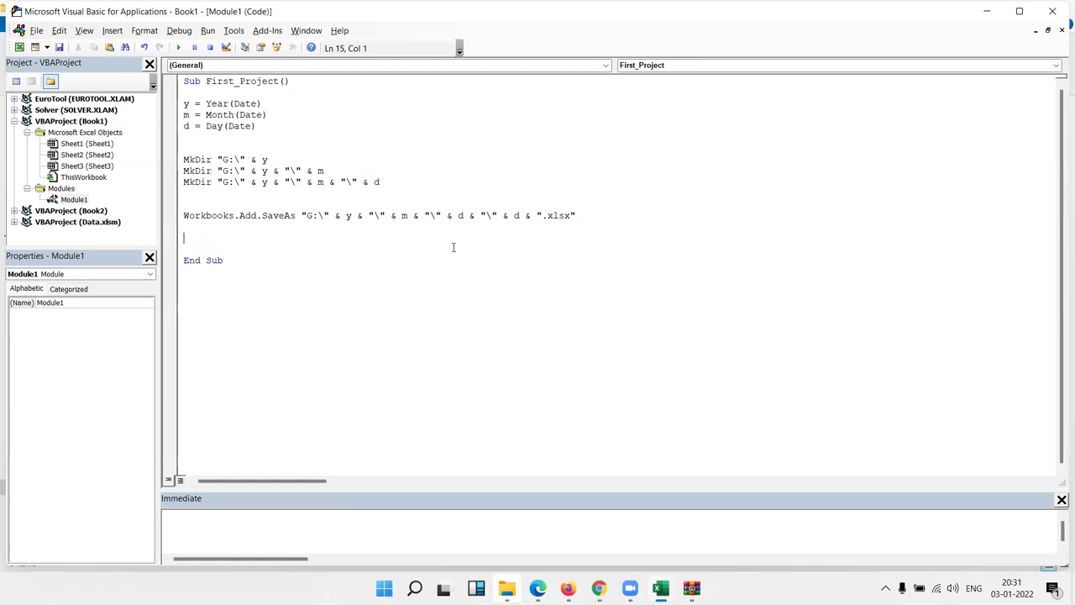
- Add an ActiveWorkbook.Close True line right after the SaveAs statement
text(wsc)
key(BackSpace)
key(BackSpace)
key(BackSpace)
key(Up)
key(shift+Down)
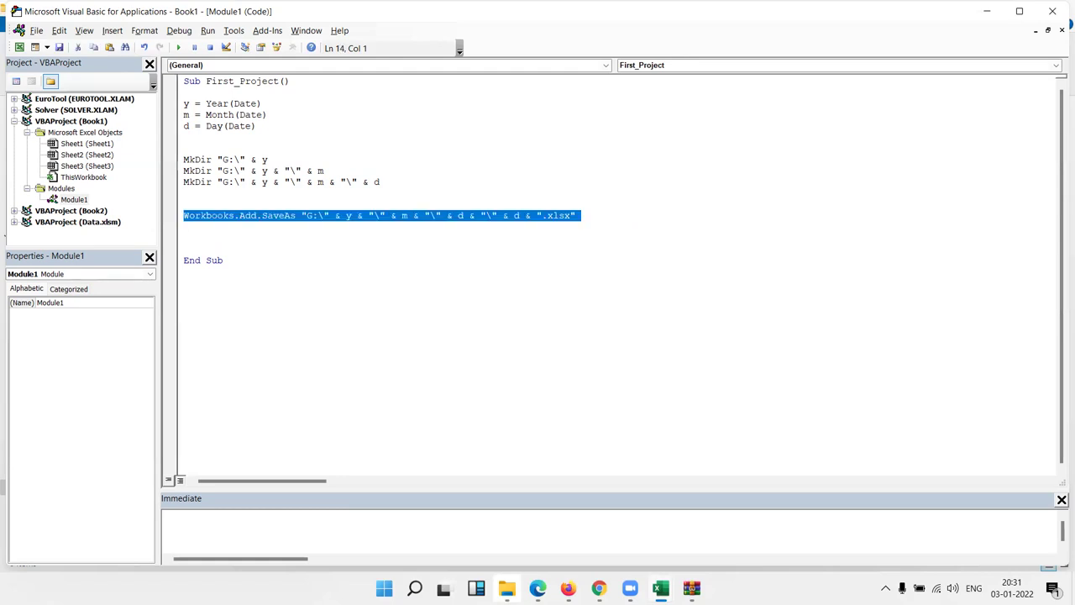
key(Down)
text(active)
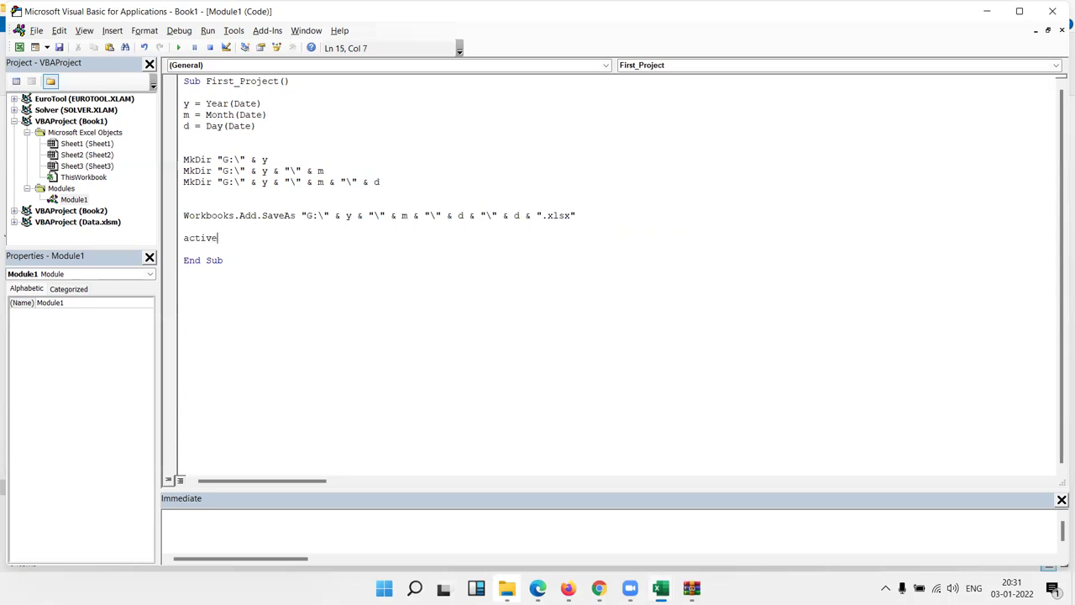
text(workbook.sa)
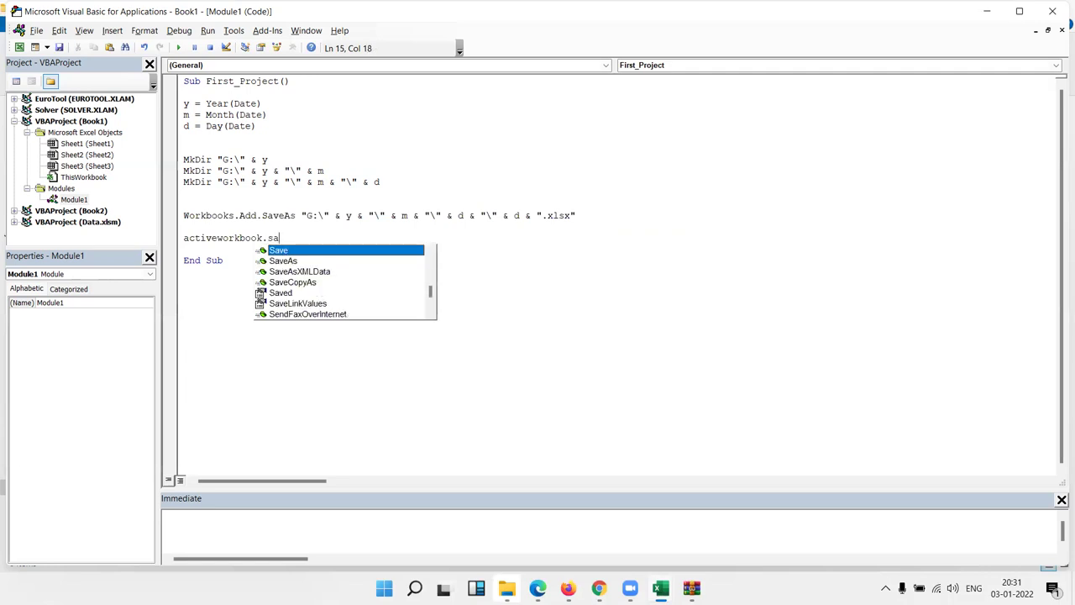
key(BackSpace)
key(BackSpace)
text(clo )
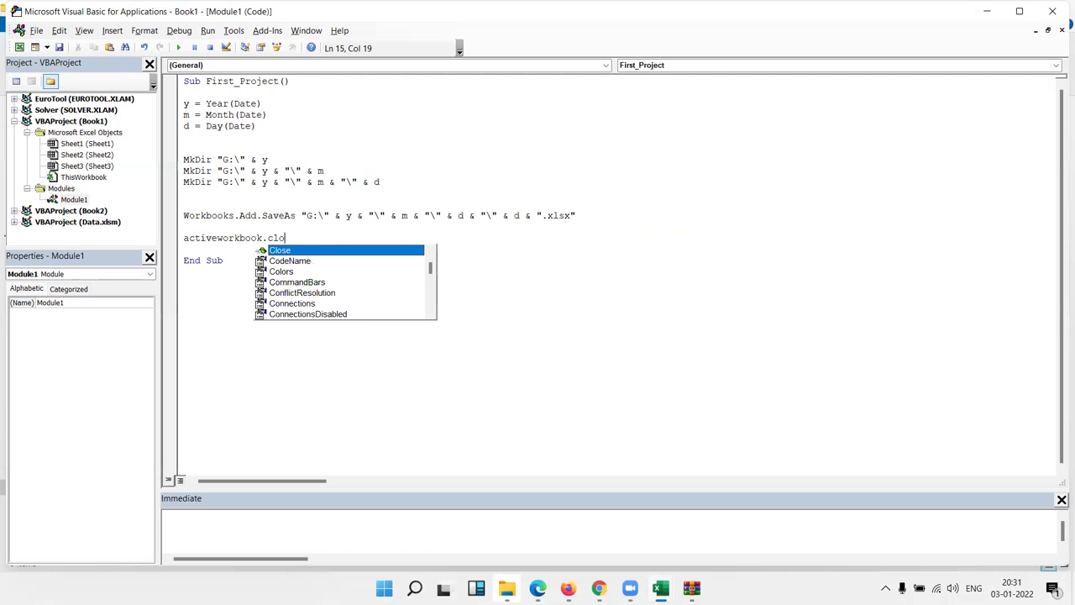
text(true)
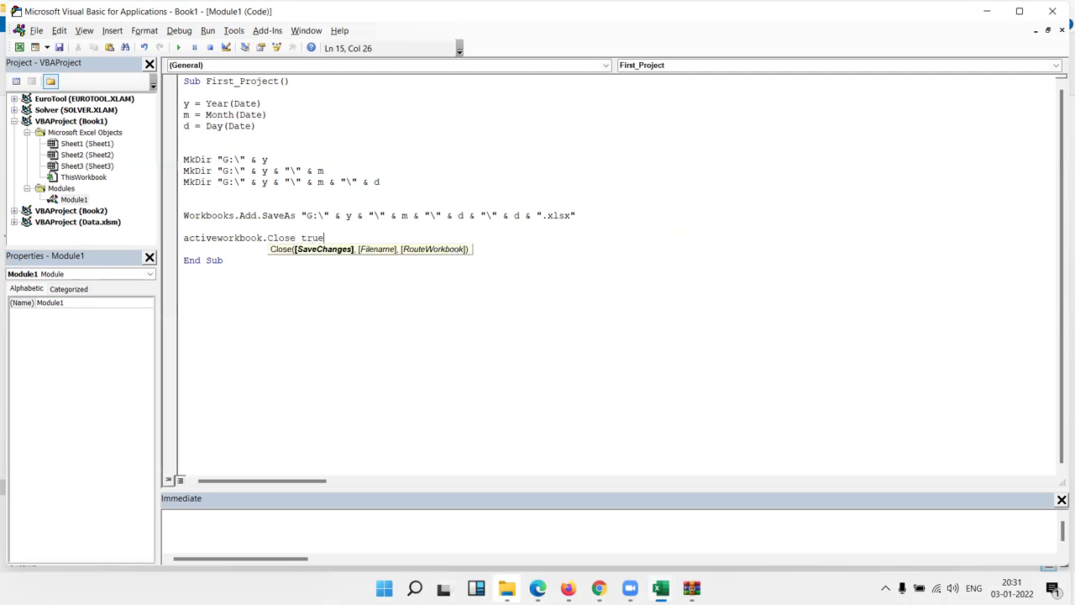
click(452, 247)
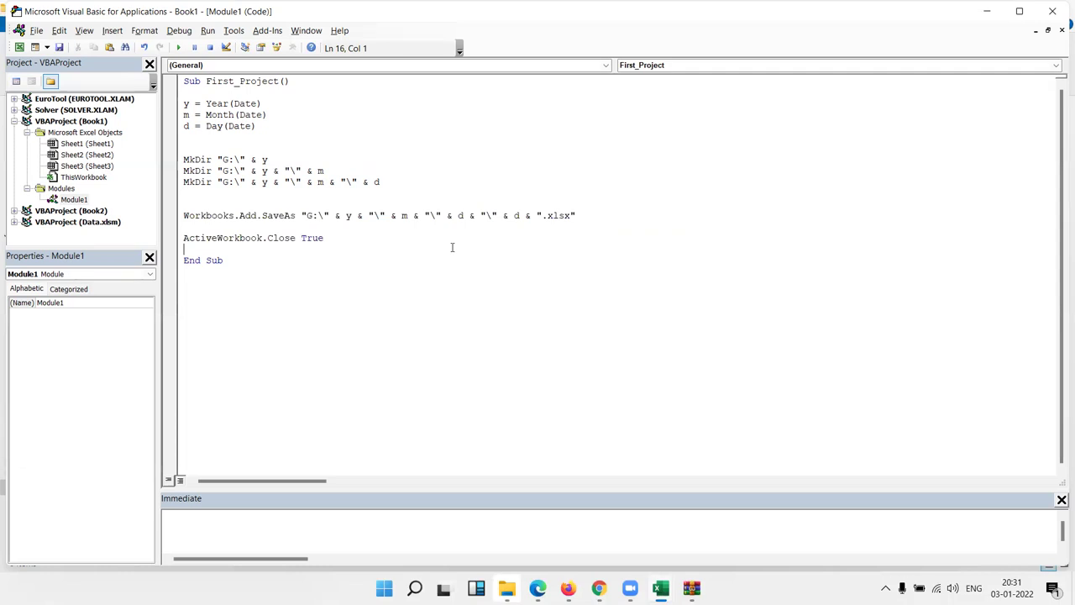
- Run First_Project, debug the run-time error 75, and highlight the failing first MkDir line
click(220, 137)
click(178, 48)
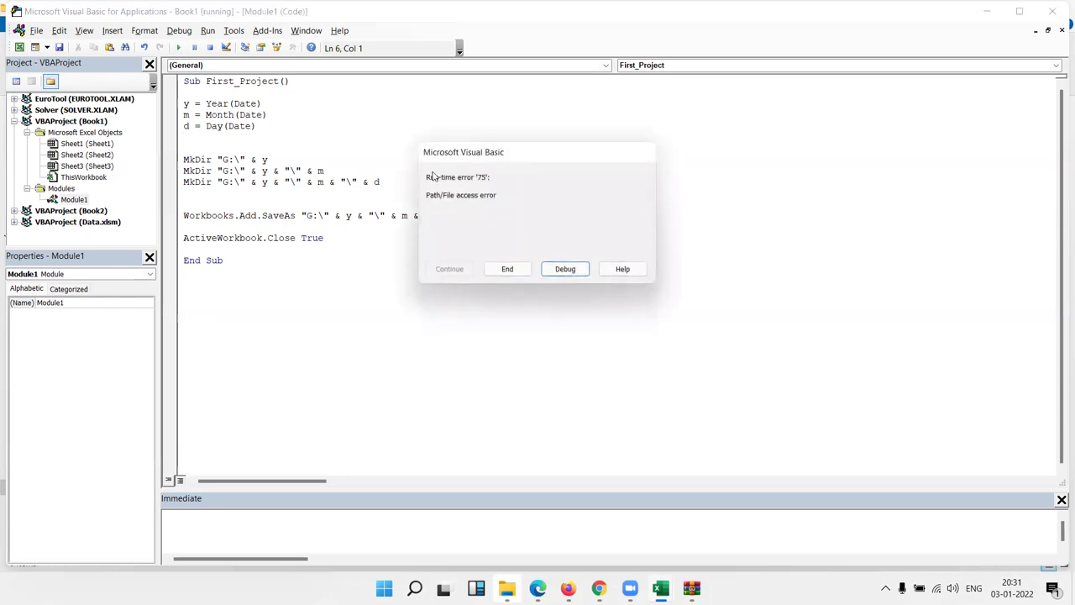
click(565, 267)
drag(270, 160, 178, 164)
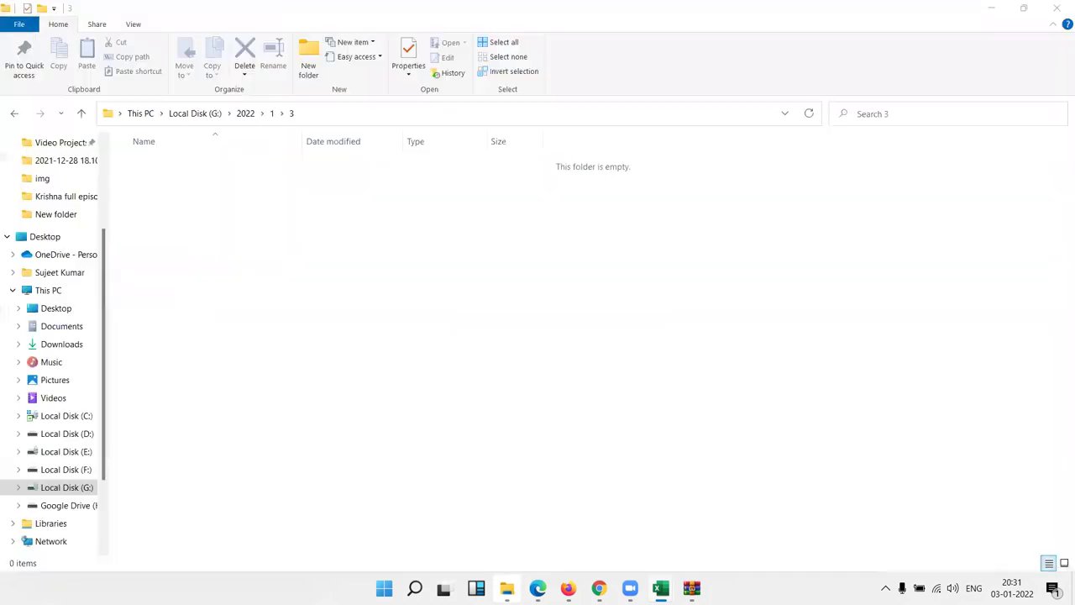
- Confirm in File Explorer that G:\2022 already exists, then return to the VBA editor
click(194, 257)
click(196, 114)
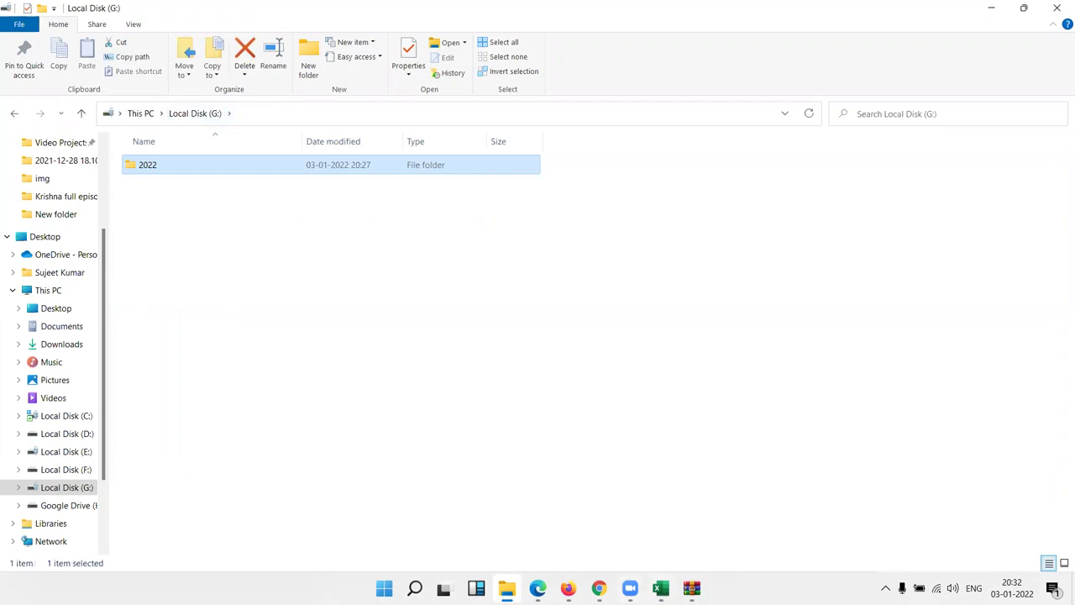
mouse_move(661, 588)
click(879, 553)
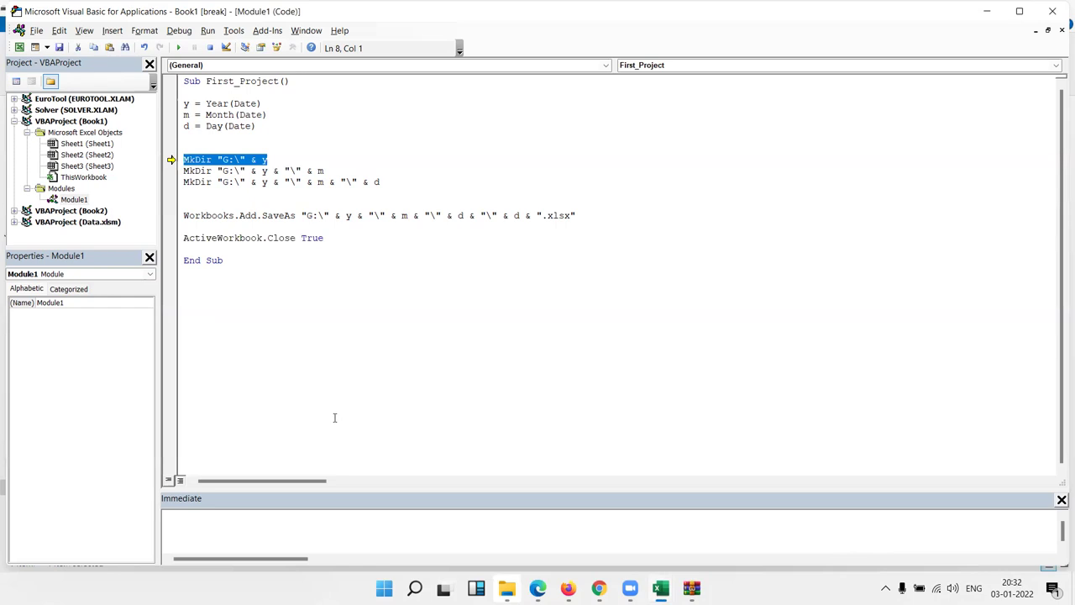
- Insert an On Error Resume Next line above the first MkDir statement
key(Down)
key(Up)
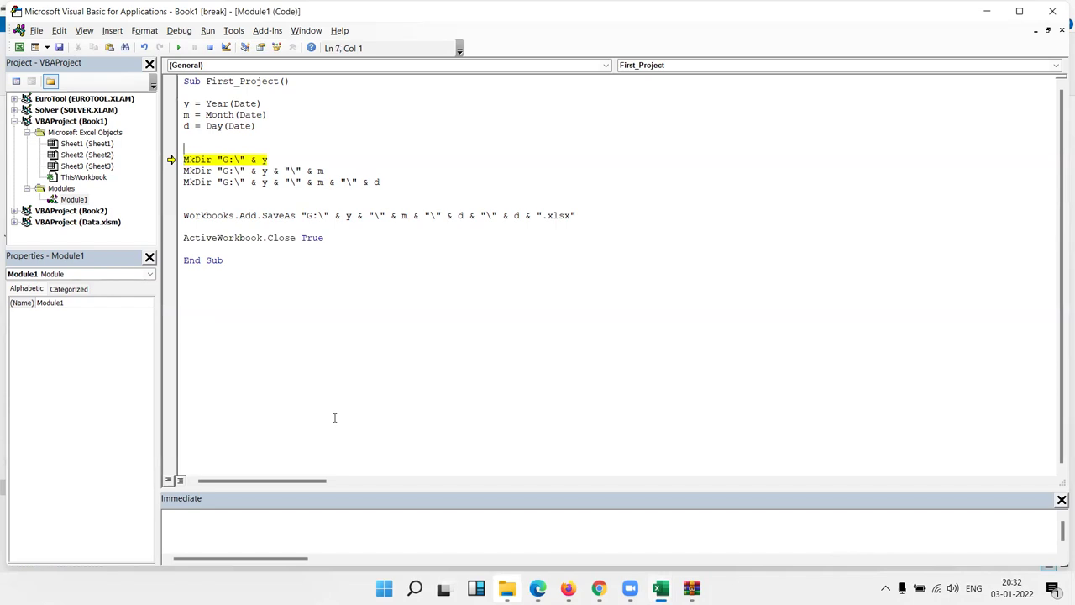
key(Return)
text(on error )
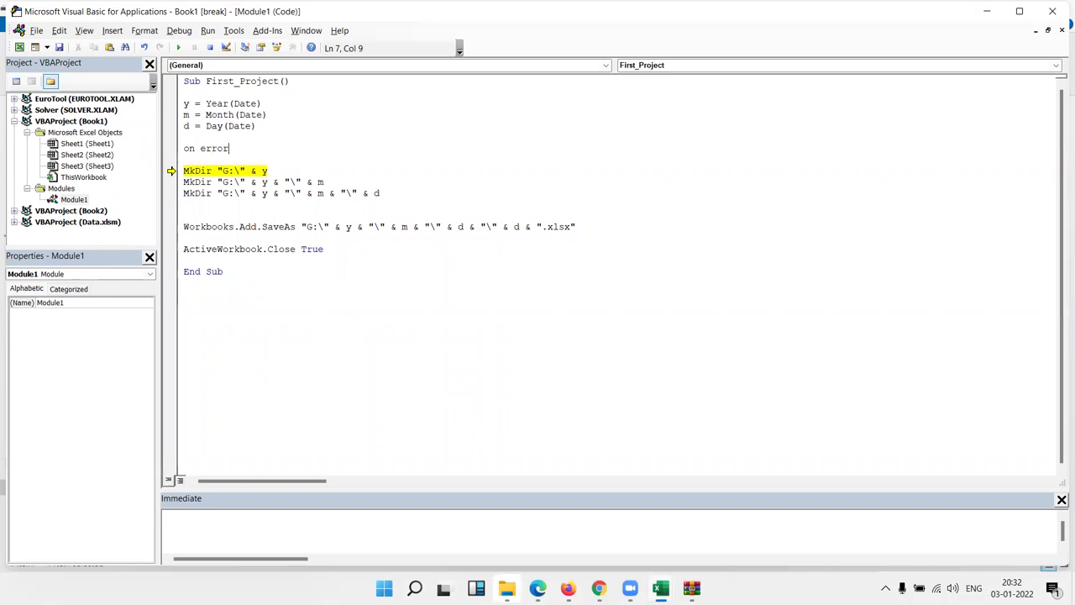
text(resume next)
click(236, 203)
- Move the next statement past the MkDir lines, then end break mode with Reset
drag(172, 171, 172, 226)
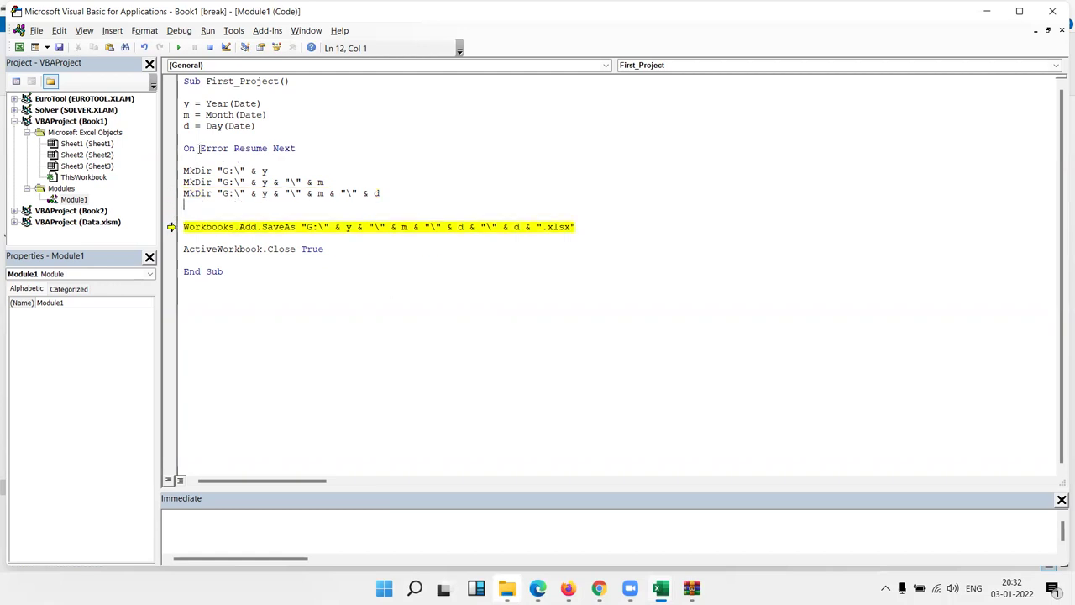
double_click(189, 149)
drag(242, 149, 326, 152)
mouse_move(268, 170)
mouse_down()
mouse_move(187, 161)
mouse_move(183, 172)
mouse_up()
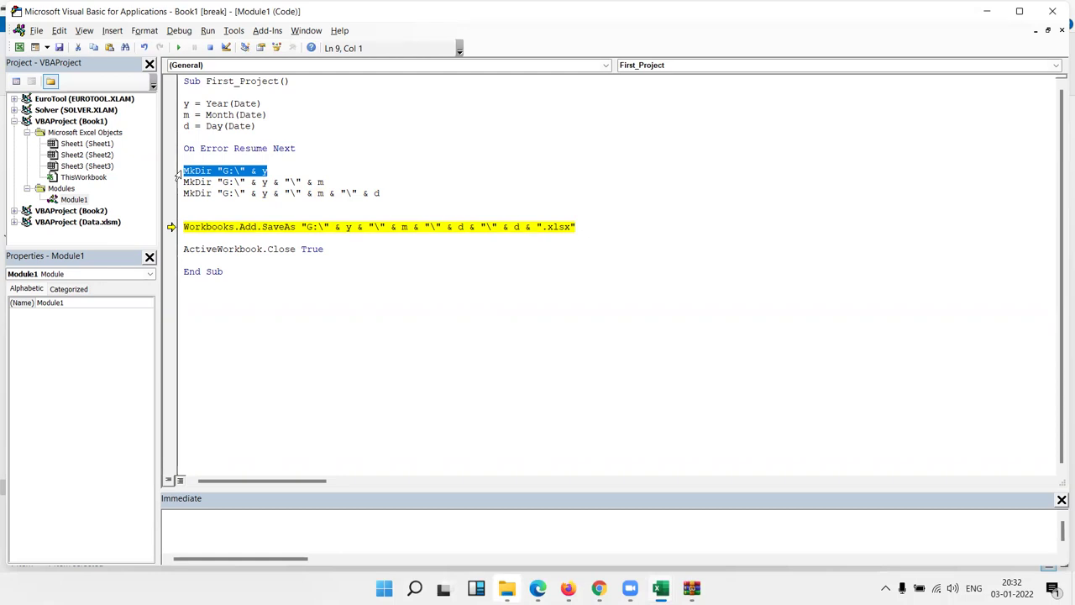
key(Up)
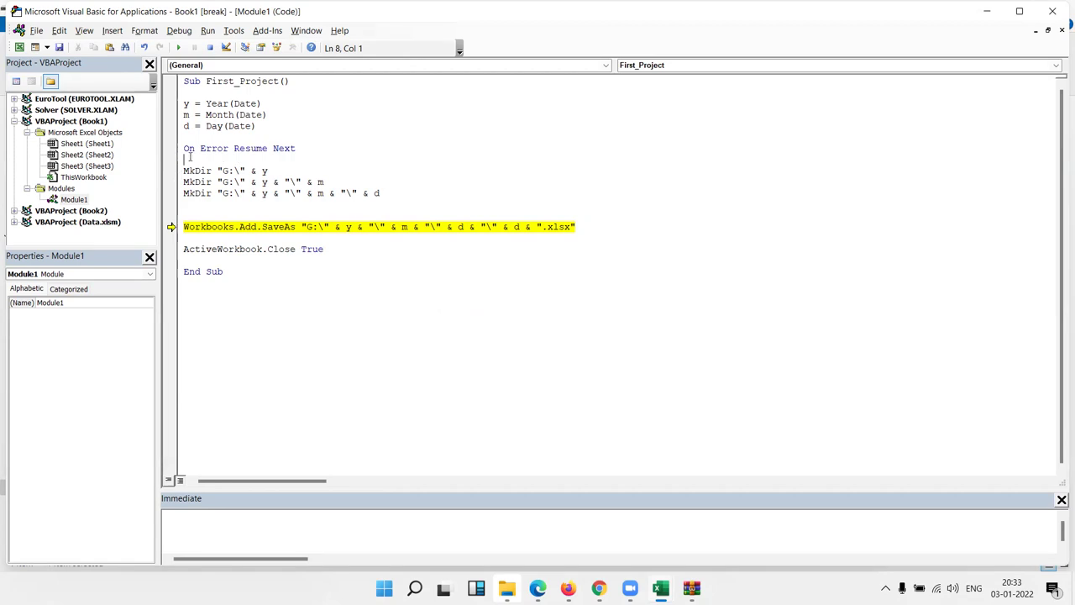
double_click(191, 170)
double_click(192, 181)
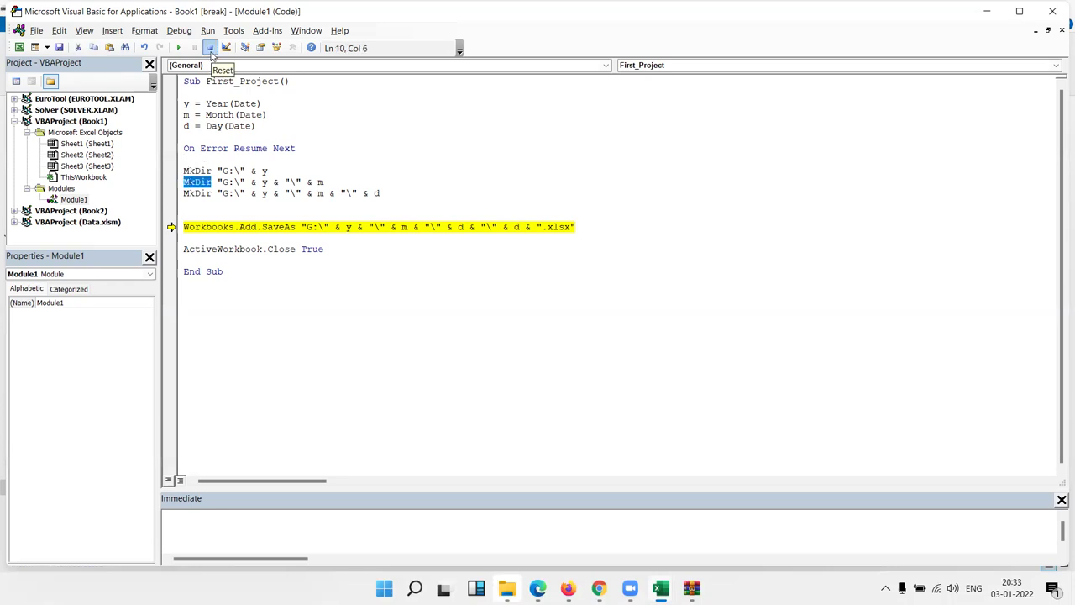
click(210, 48)
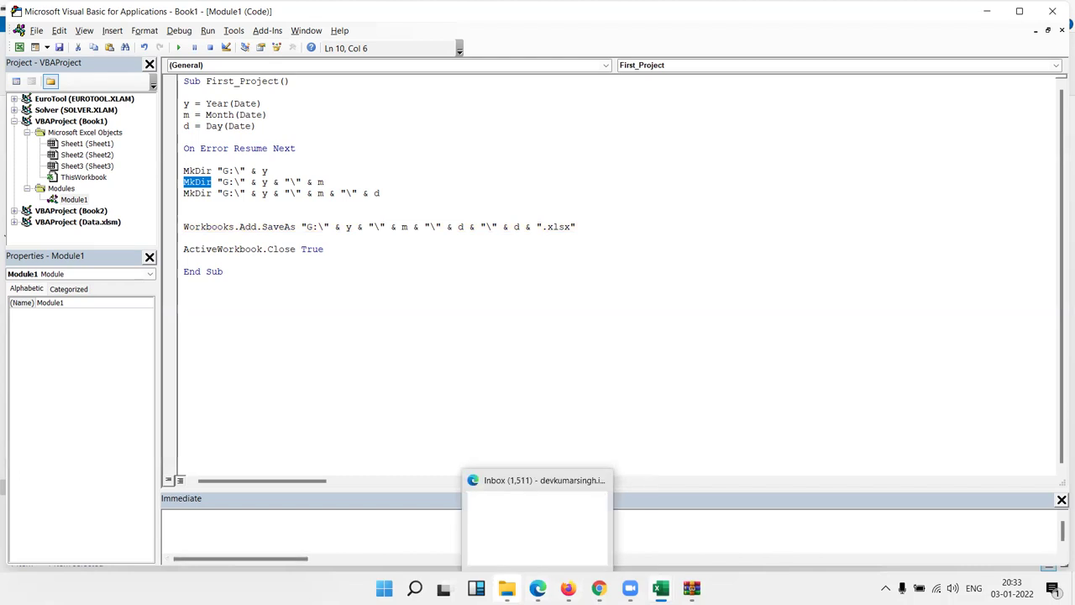
- Delete the 2022 folder from Local Disk (G:) in File Explorer, then return to VBA
click(504, 555)
click(506, 588)
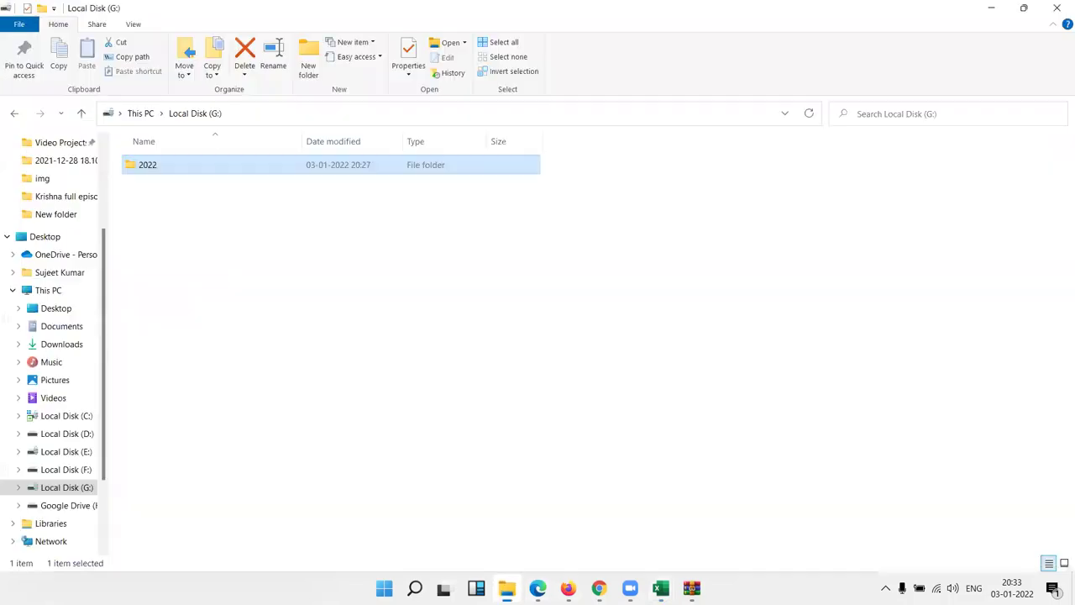
right_click(154, 171)
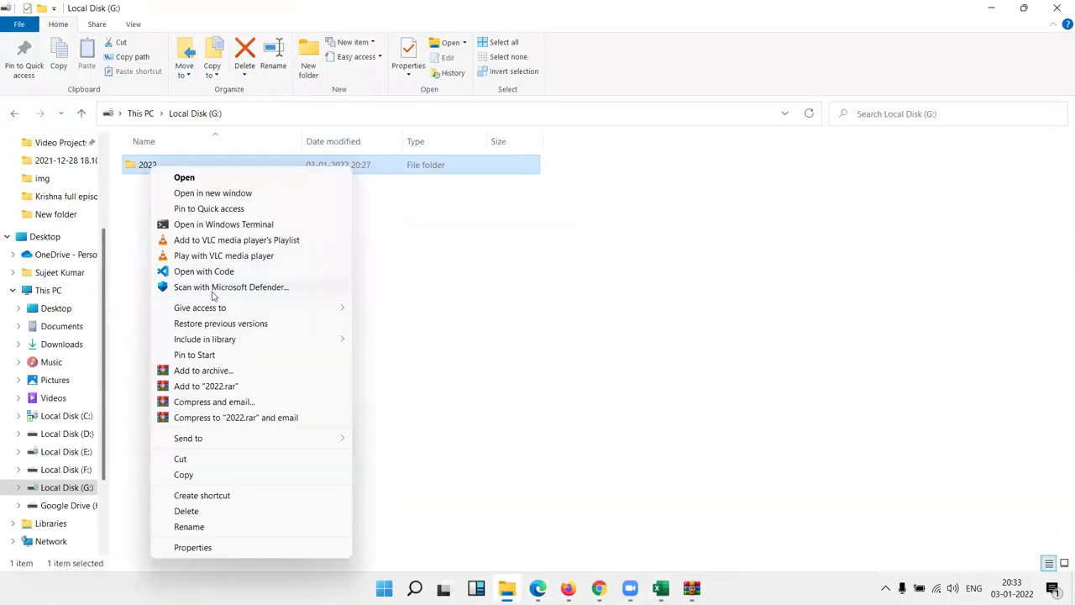
click(203, 512)
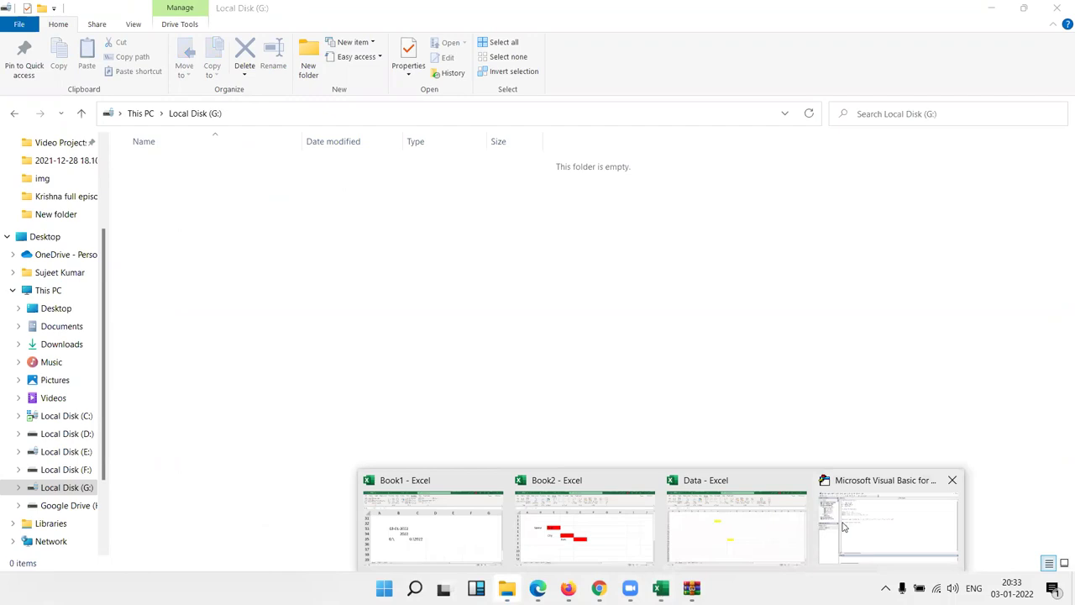
mouse_move(661, 588)
click(846, 525)
- Add MsgBox "File Created" just above End Sub, then switch to File Explorer
key(Return)
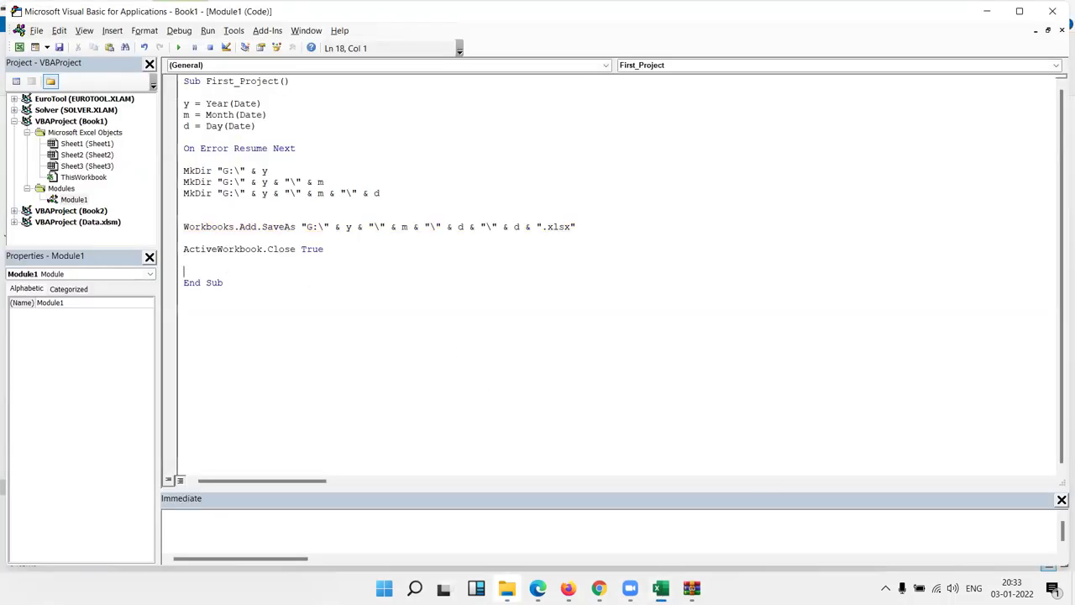
text(msgbox ")
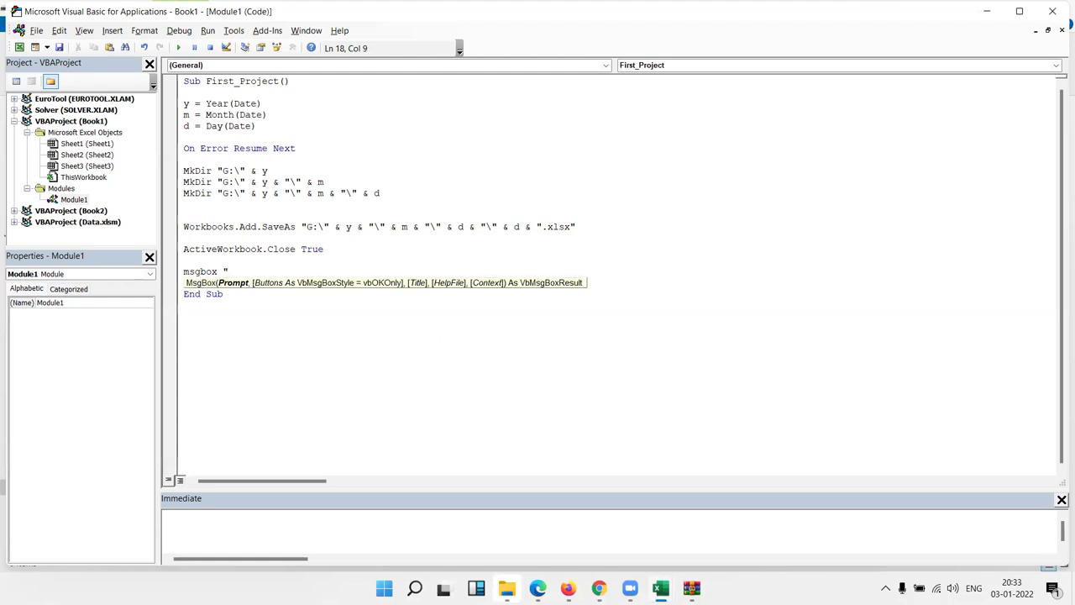
text(File Cre)
text(ated")
click(346, 333)
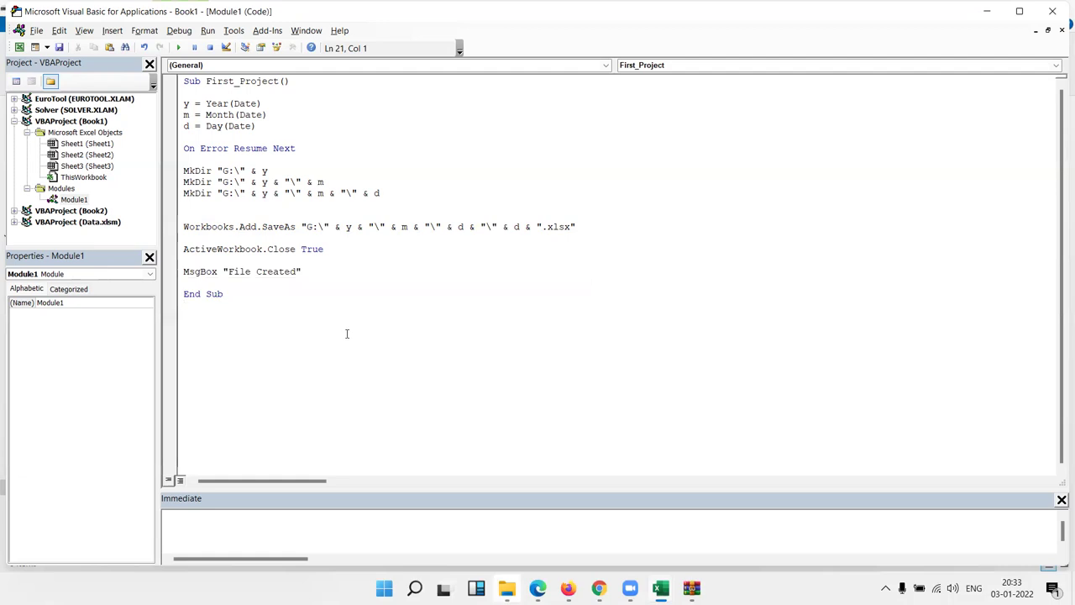
key(alt+Tab)
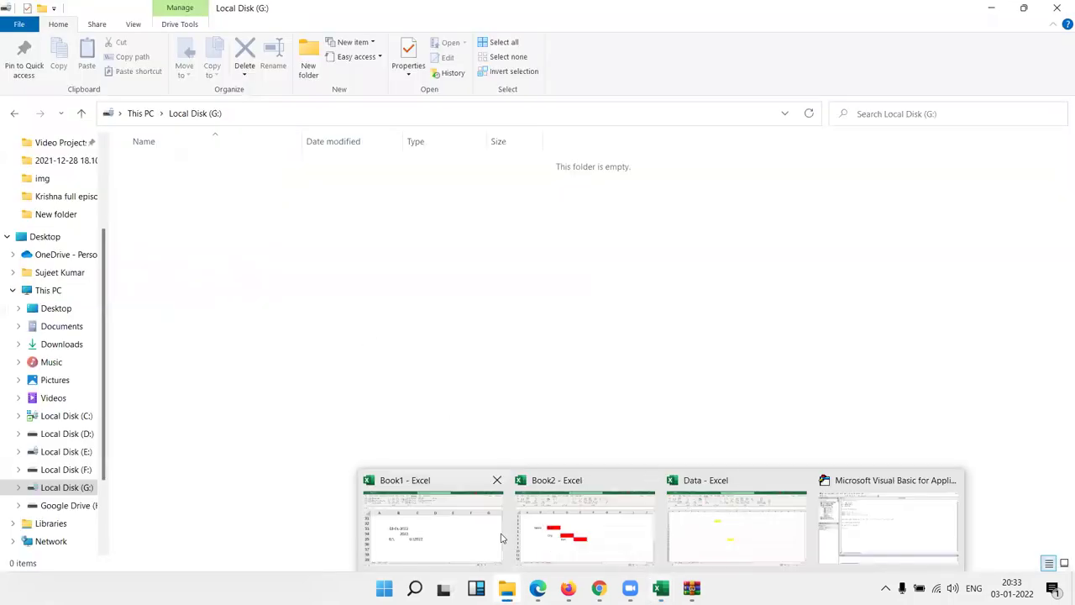
- Draw a form-control button across columns D to F on Sheet3 and assign First_Project
click(502, 538)
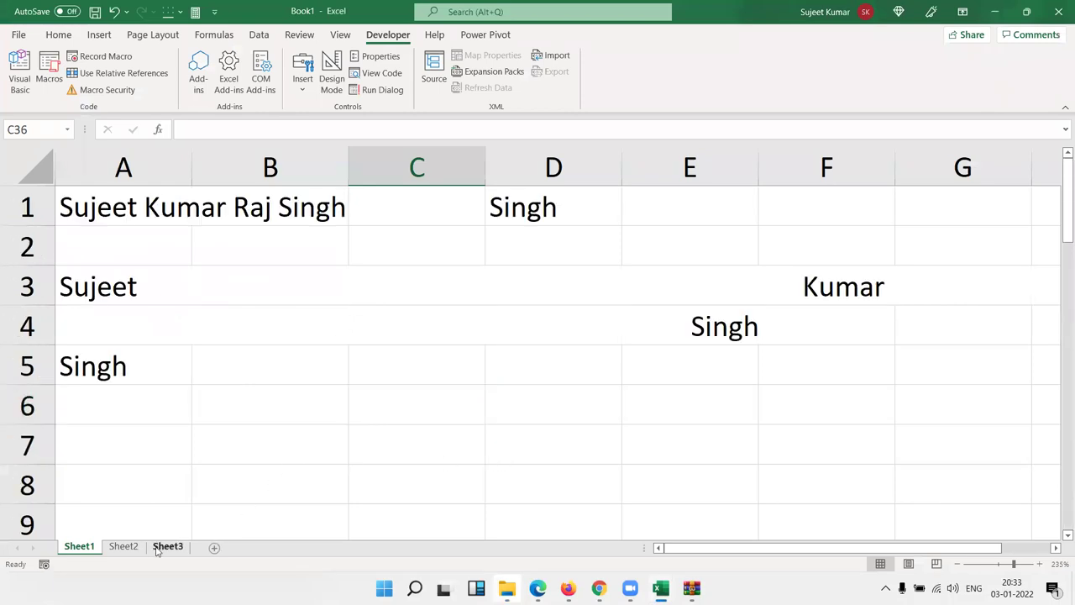
click(123, 546)
click(176, 547)
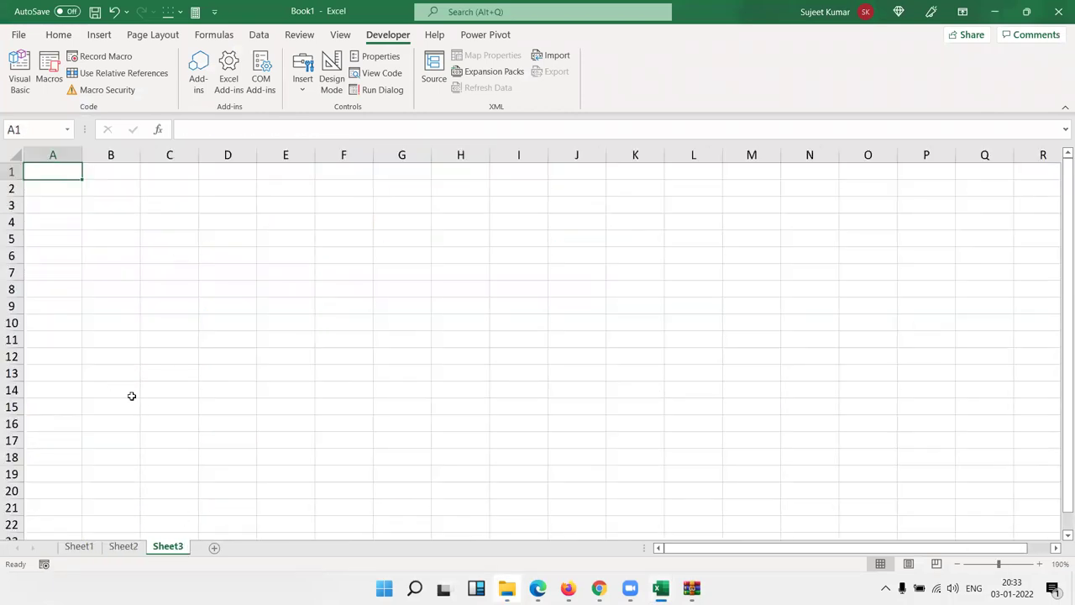
click(303, 92)
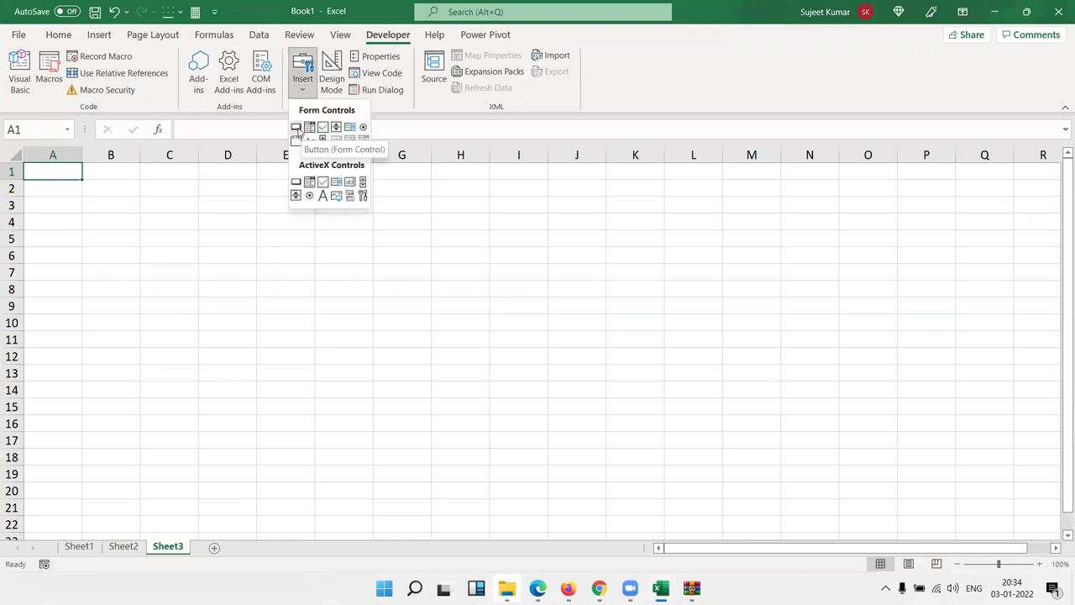
click(297, 132)
drag(238, 179, 351, 210)
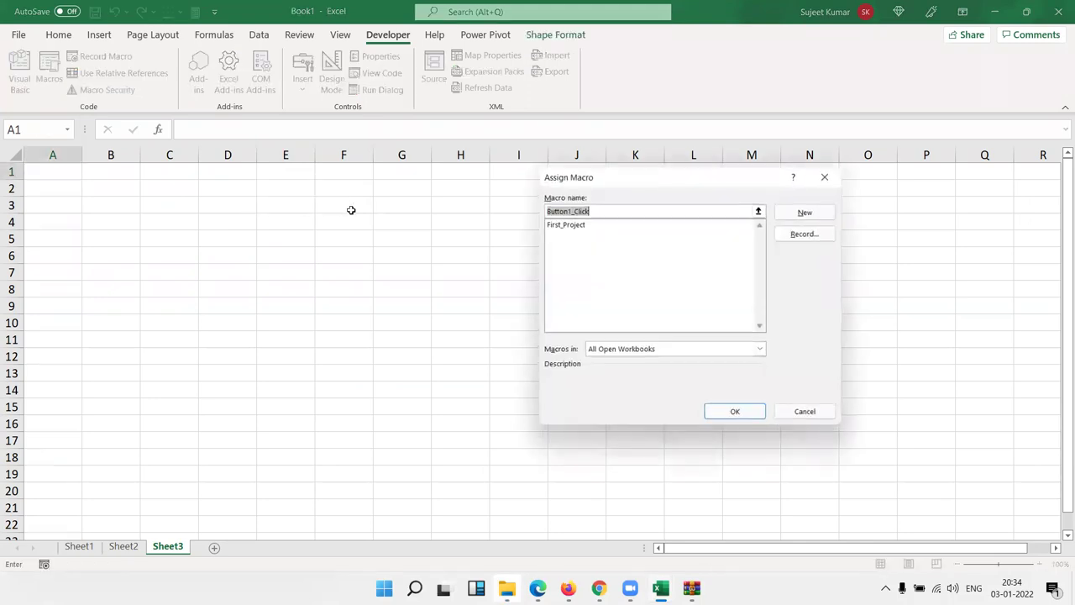
click(566, 225)
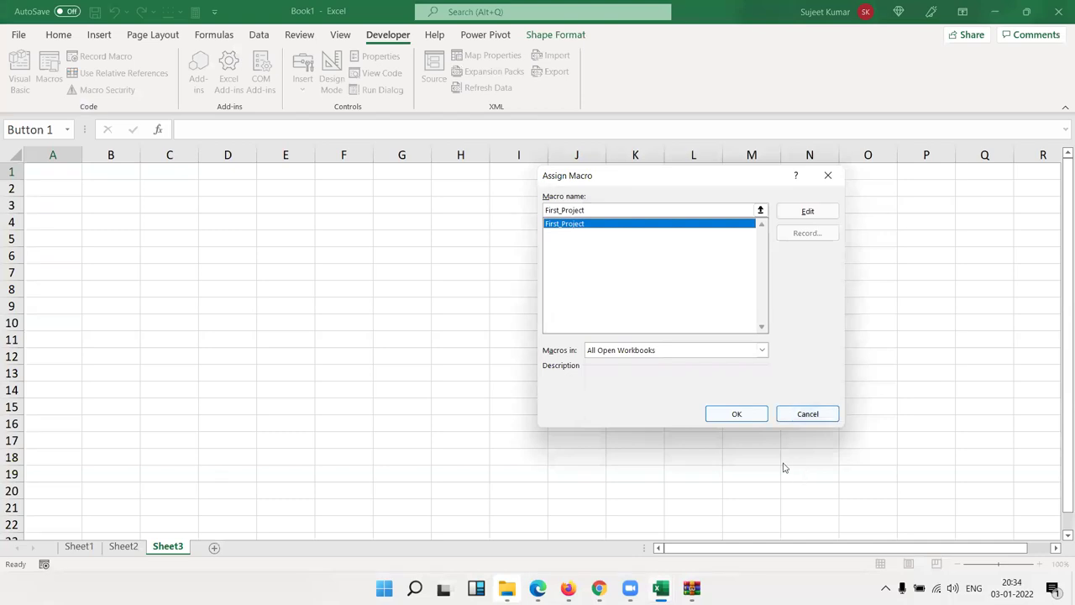
click(737, 415)
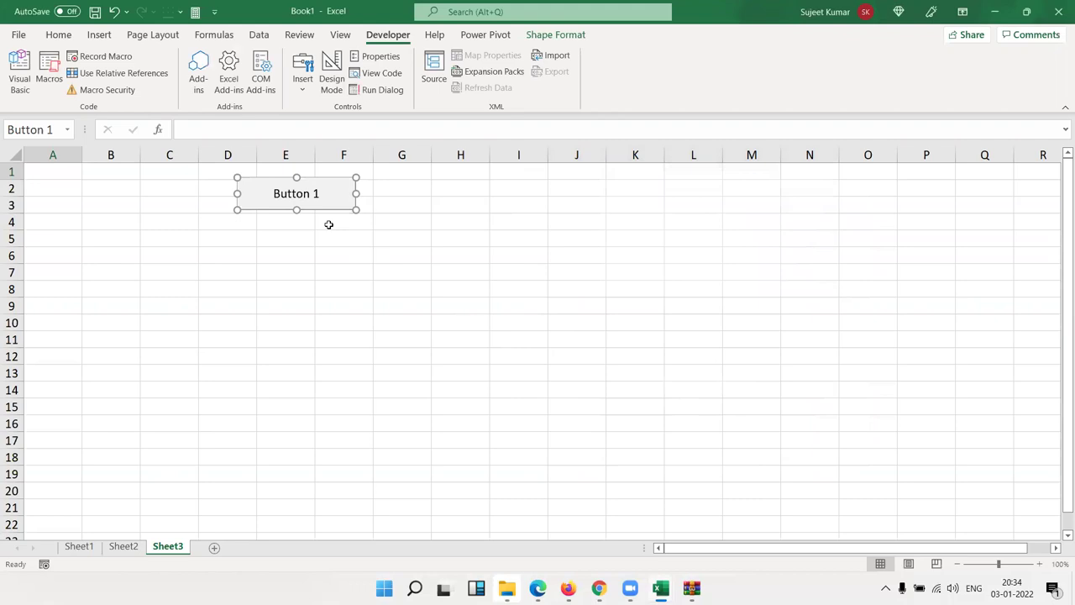
- Change the button's label from Button 1 to "run"
click(312, 194)
key(Delete)
key(Delete)
key(Delete)
key(Delete)
key(Delete)
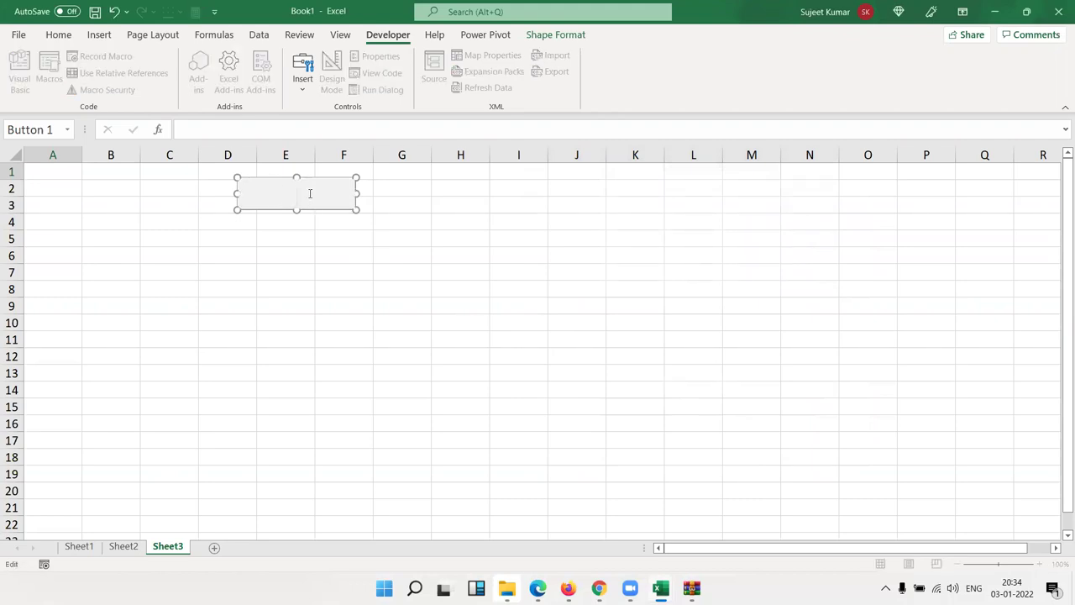
text(run)
click(341, 249)
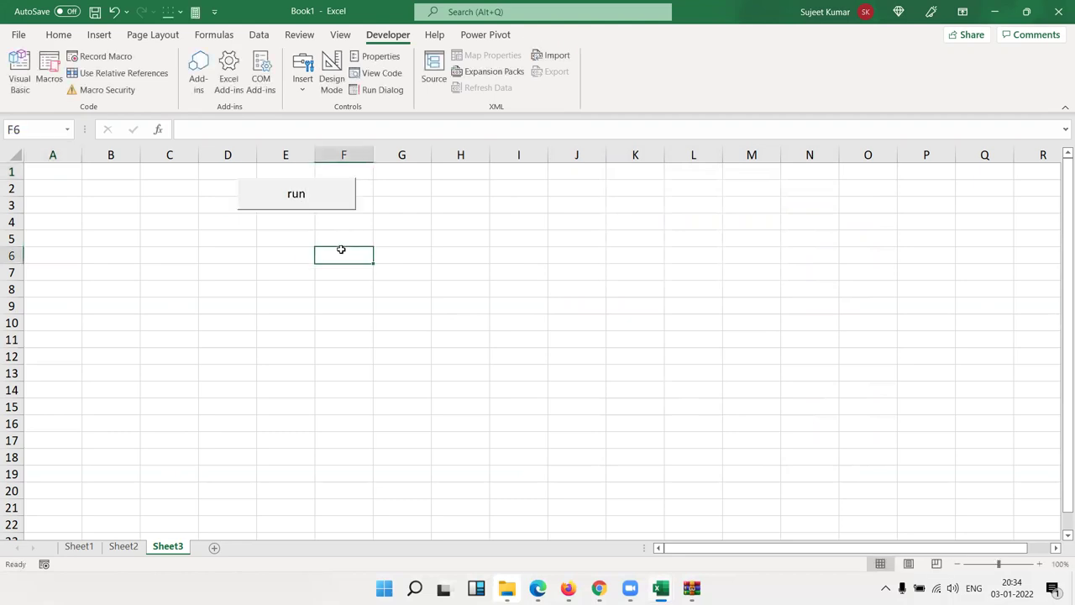
click(49, 67)
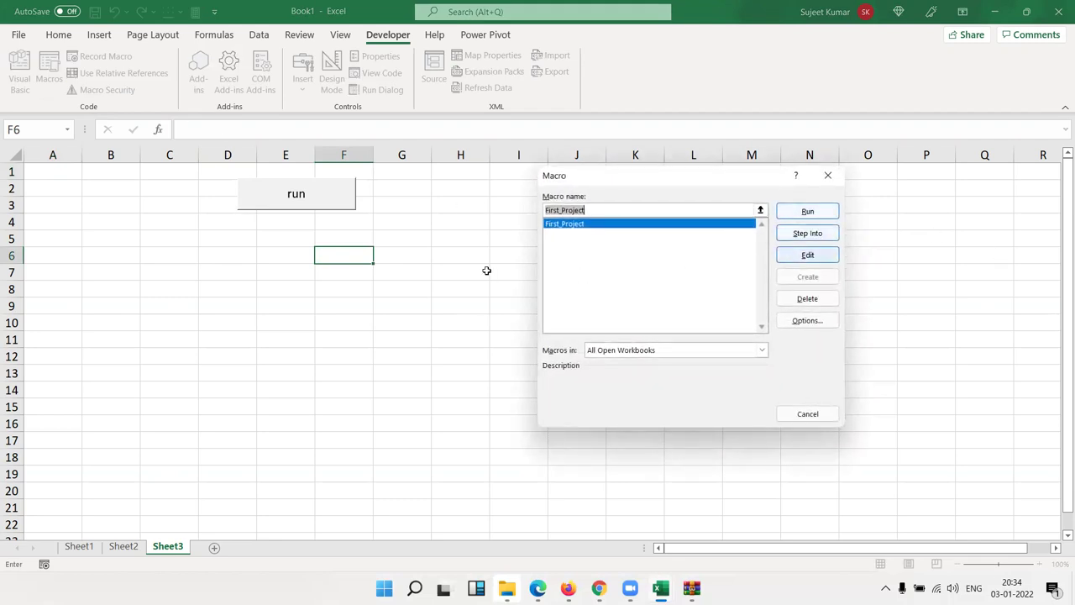
click(806, 325)
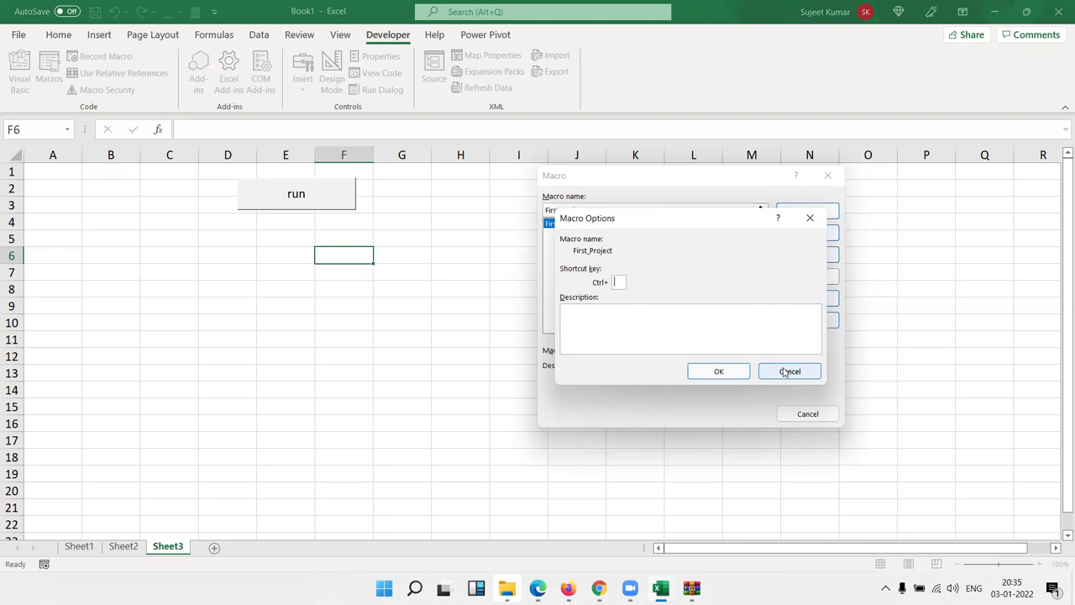
click(785, 373)
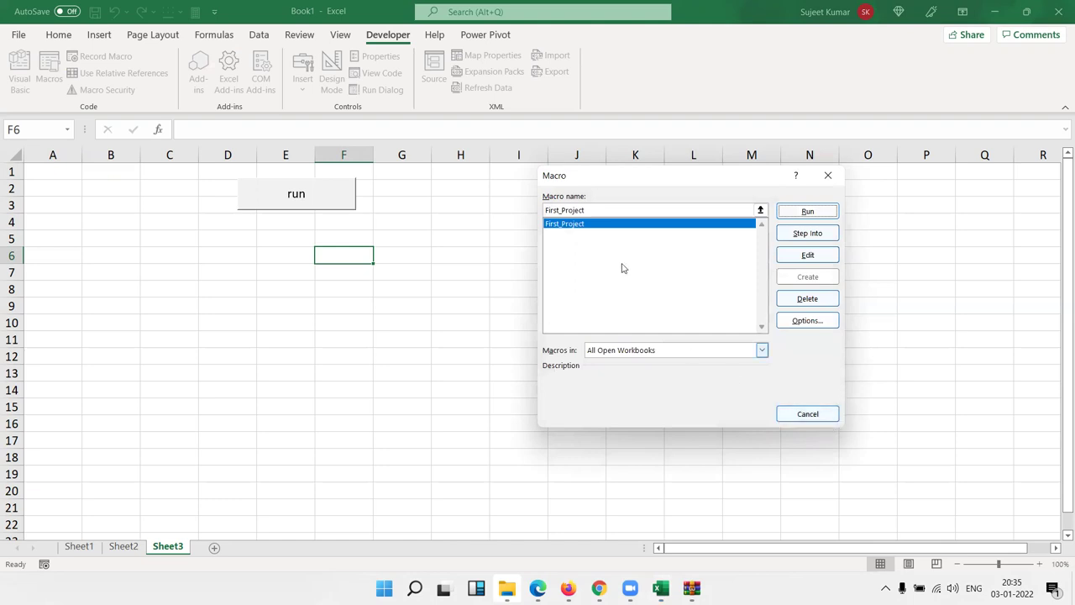
click(827, 175)
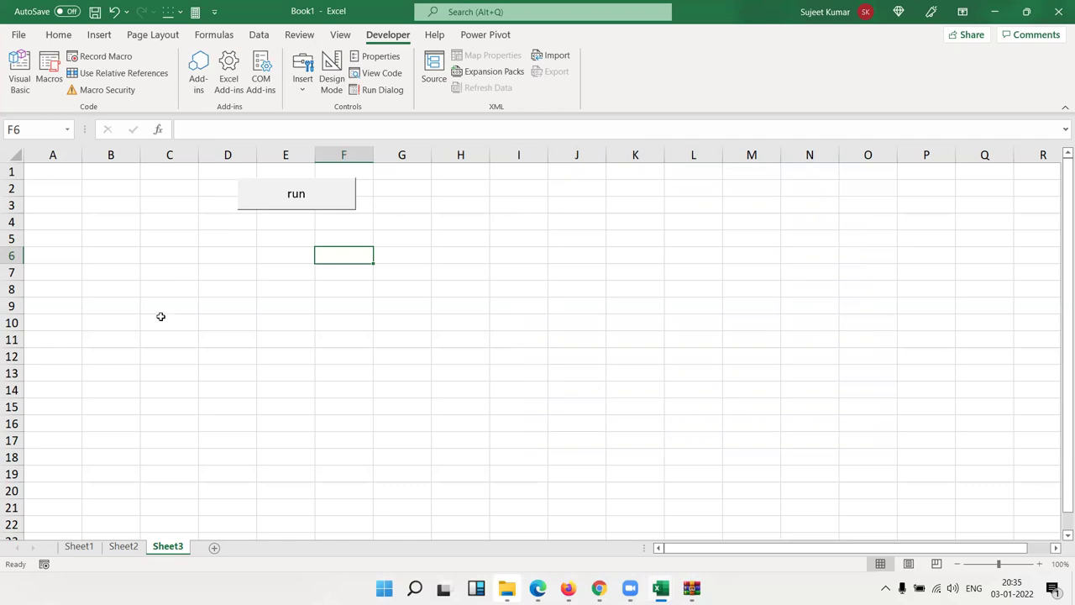
- In Record Macro, set Store macro in to Personal Macro Workbook
click(99, 56)
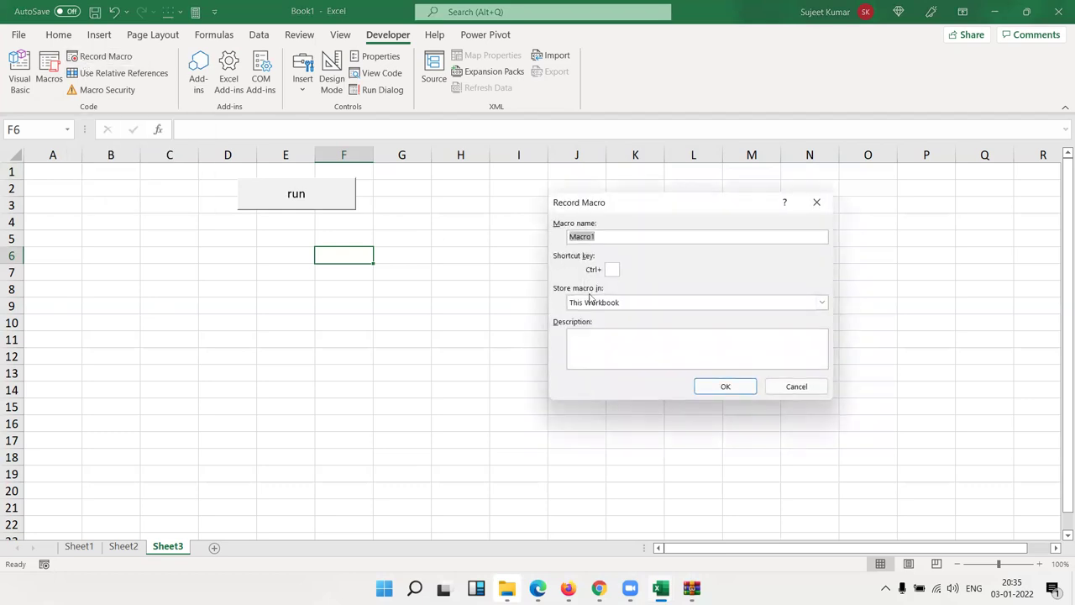
click(591, 303)
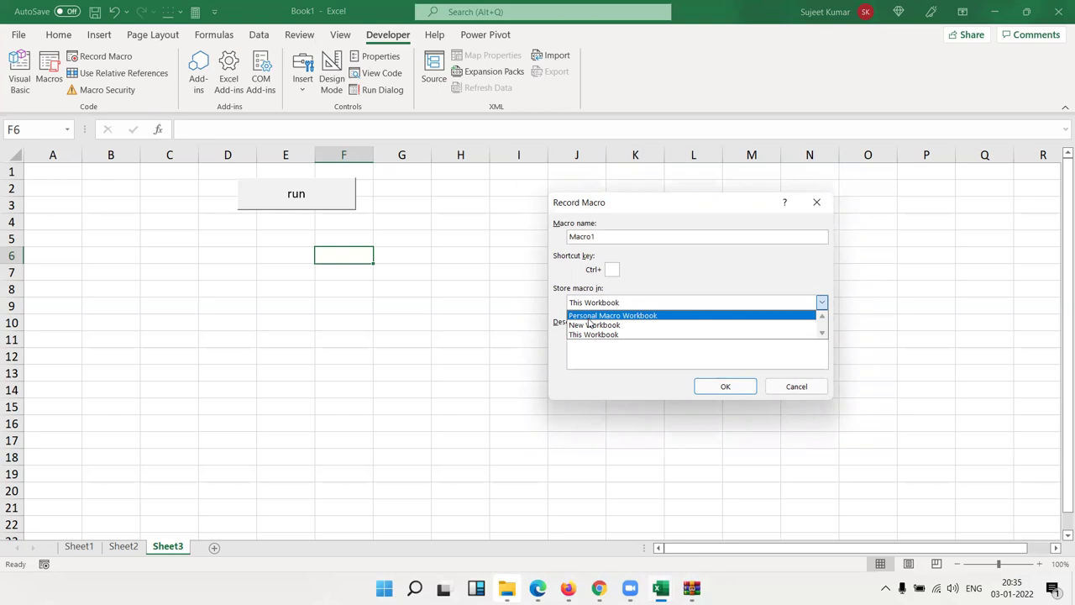
click(589, 317)
key(Return)
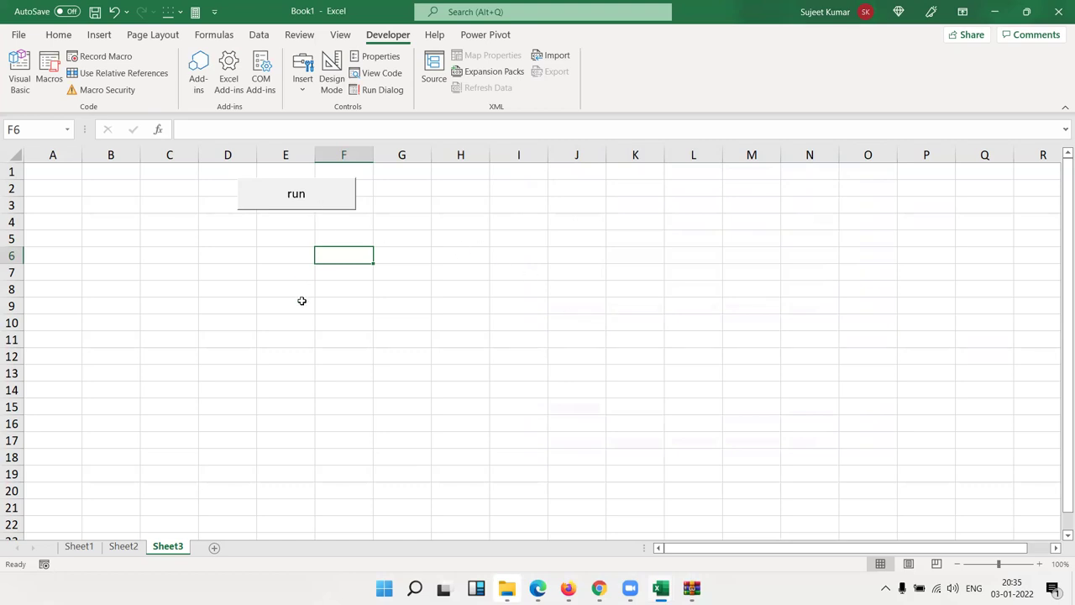
- Click the run button, dismiss the File Created message, and bring up the G: folder window
click(307, 209)
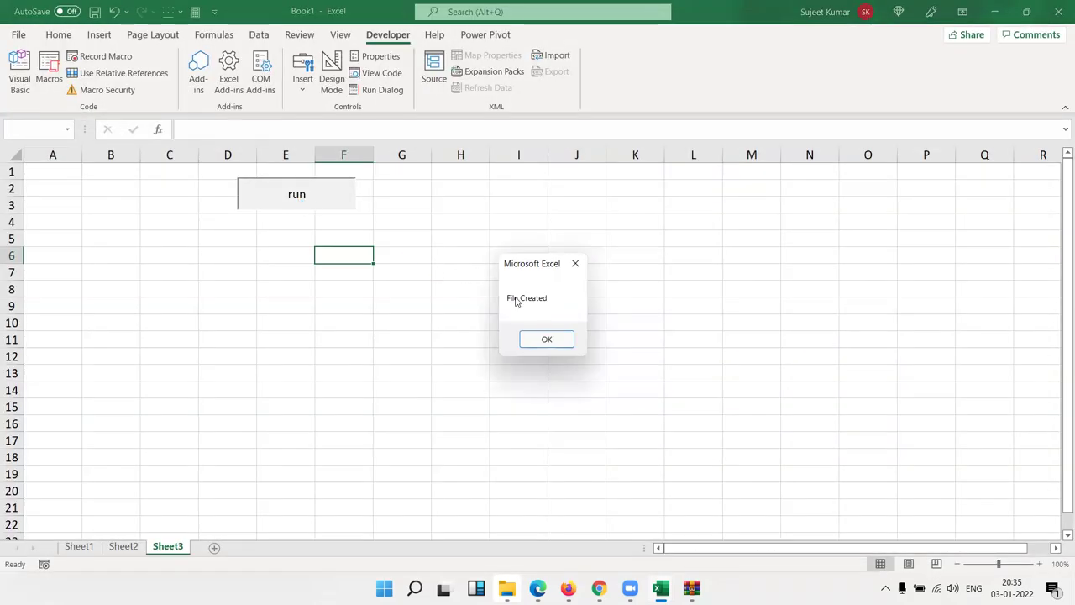
click(544, 336)
mouse_move(506, 588)
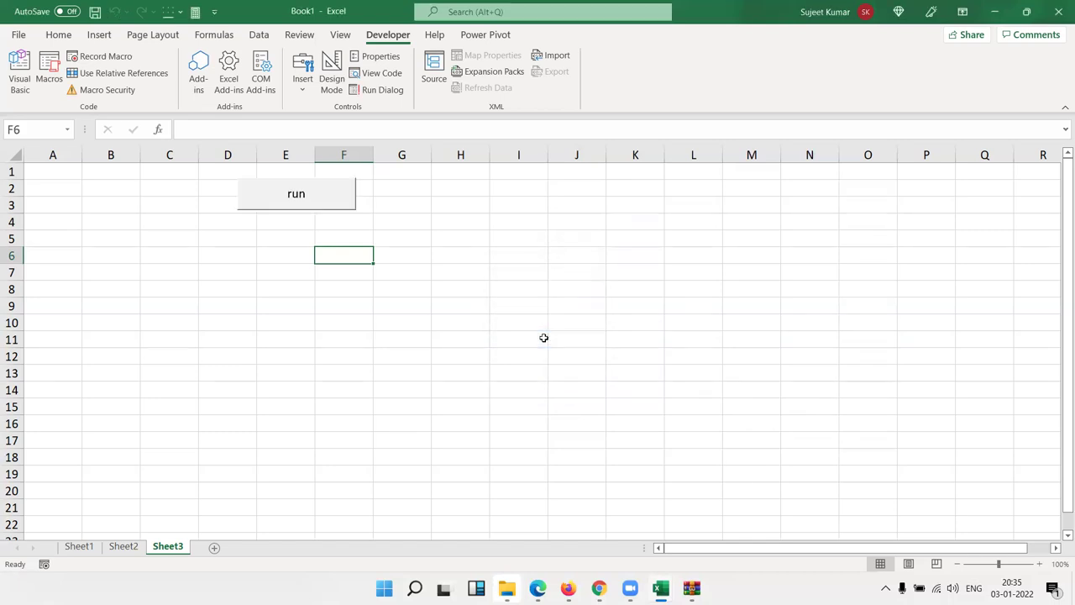
click(504, 586)
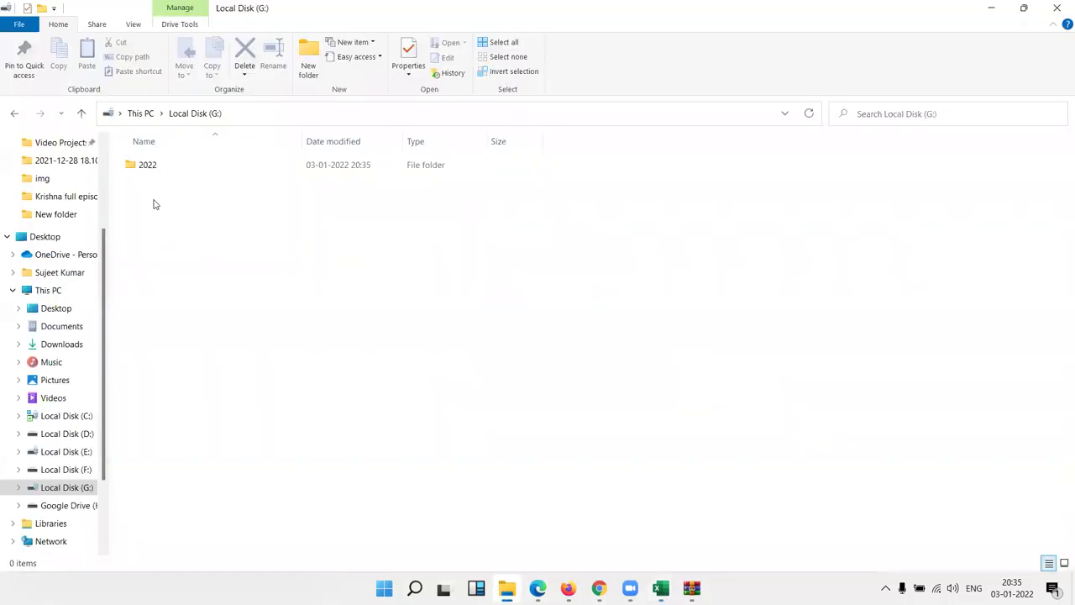
- Browse to G:\2022\1\3 to find workbook 3, then select all First_Project code in VBA
double_click(145, 166)
double_click(144, 166)
double_click(145, 165)
click(163, 164)
click(164, 164)
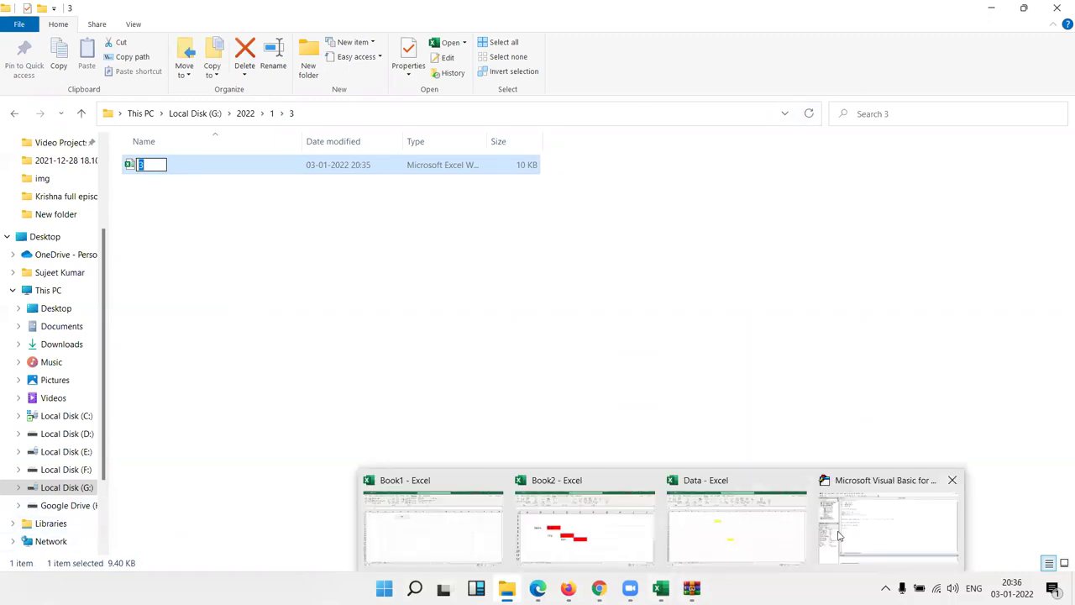
mouse_move(660, 589)
click(836, 538)
drag(285, 292, 183, 80)
key(ctrl+c)
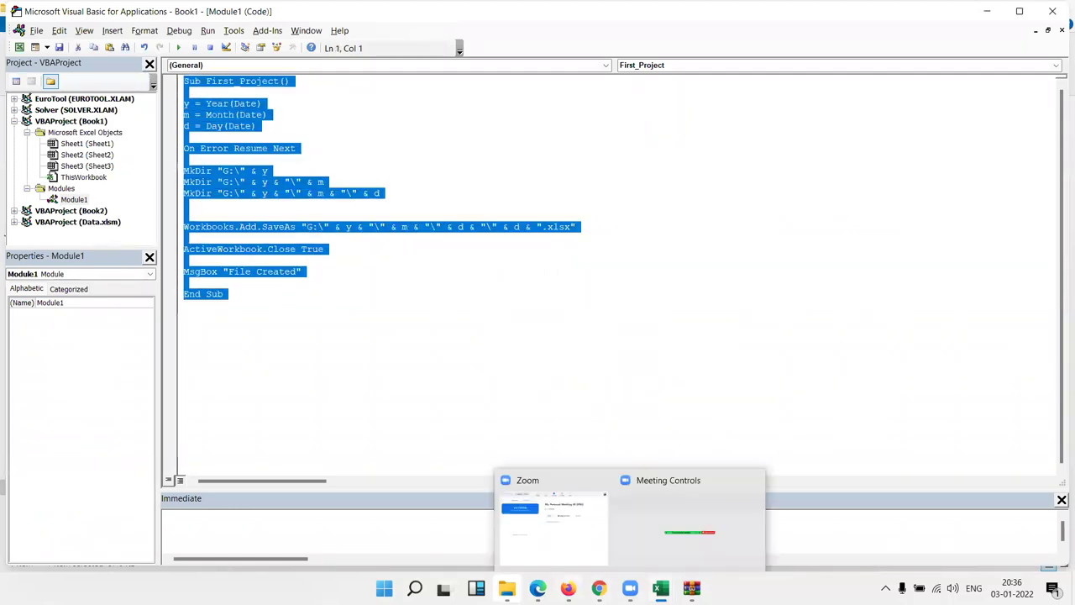
mouse_move(507, 588)
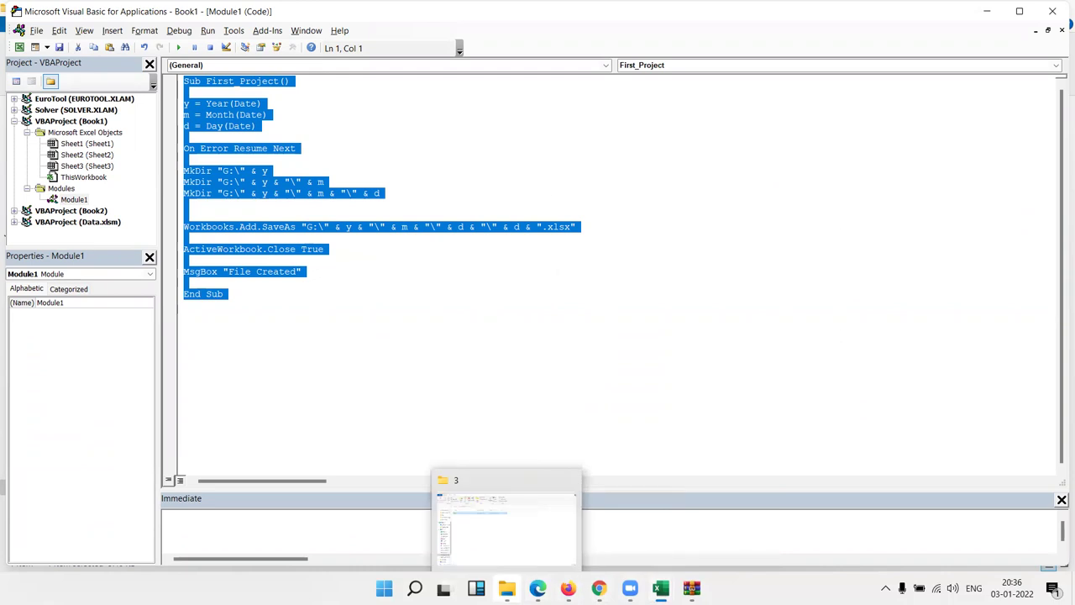
- Paste and send the macro code to the first contact in WhatsApp Web
click(599, 588)
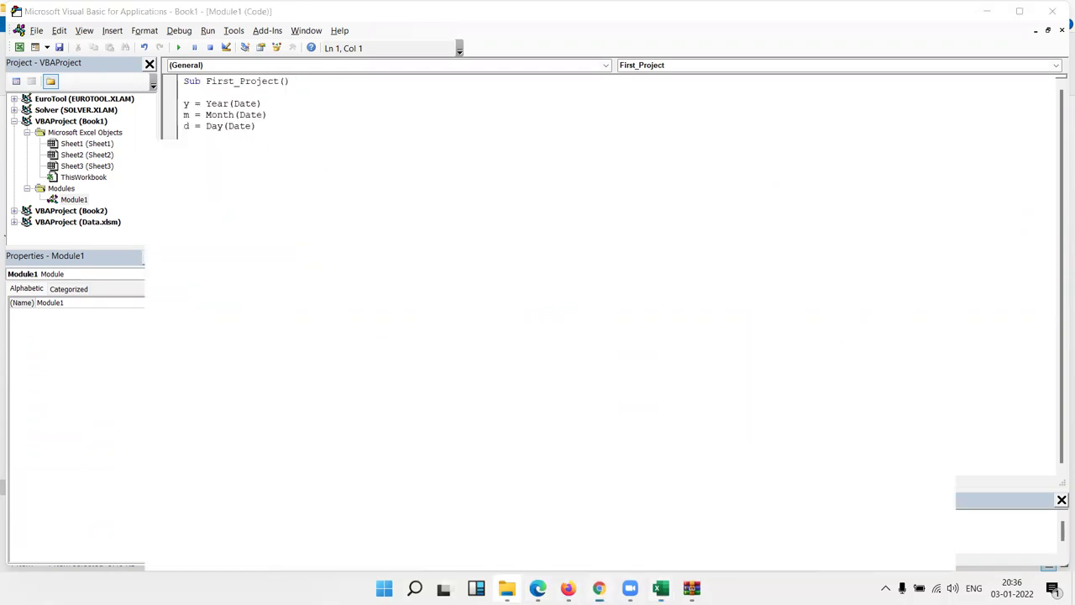
click(308, 11)
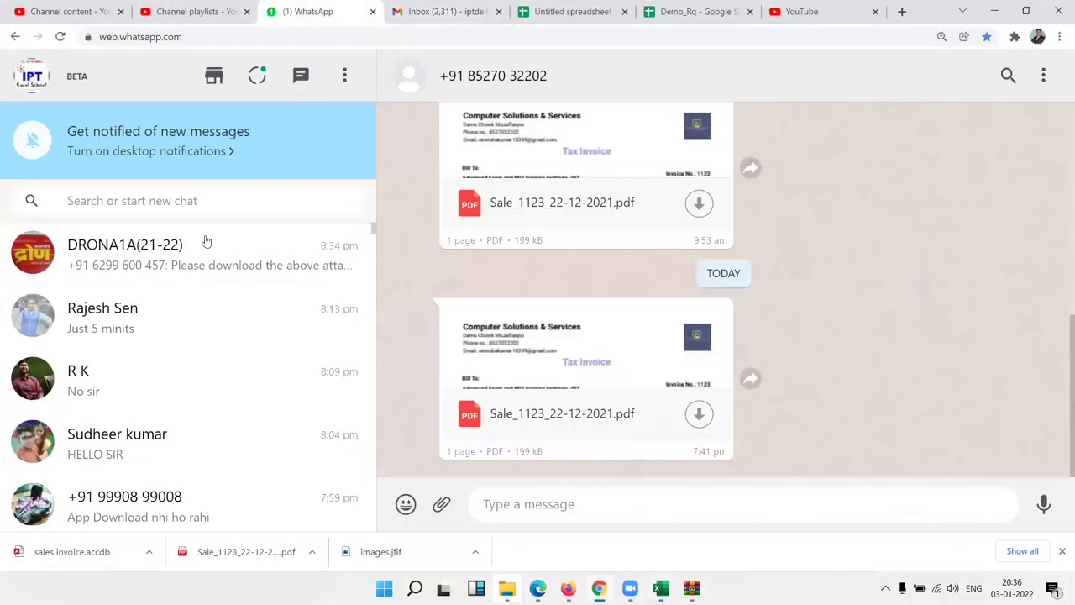
click(162, 319)
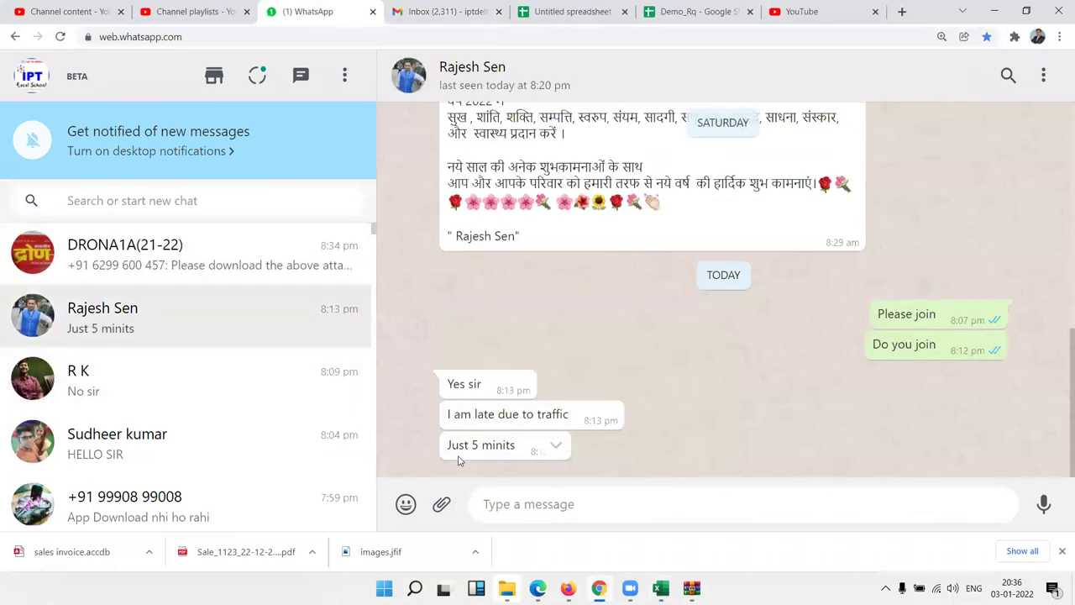
key(ctrl+v)
key(Return)
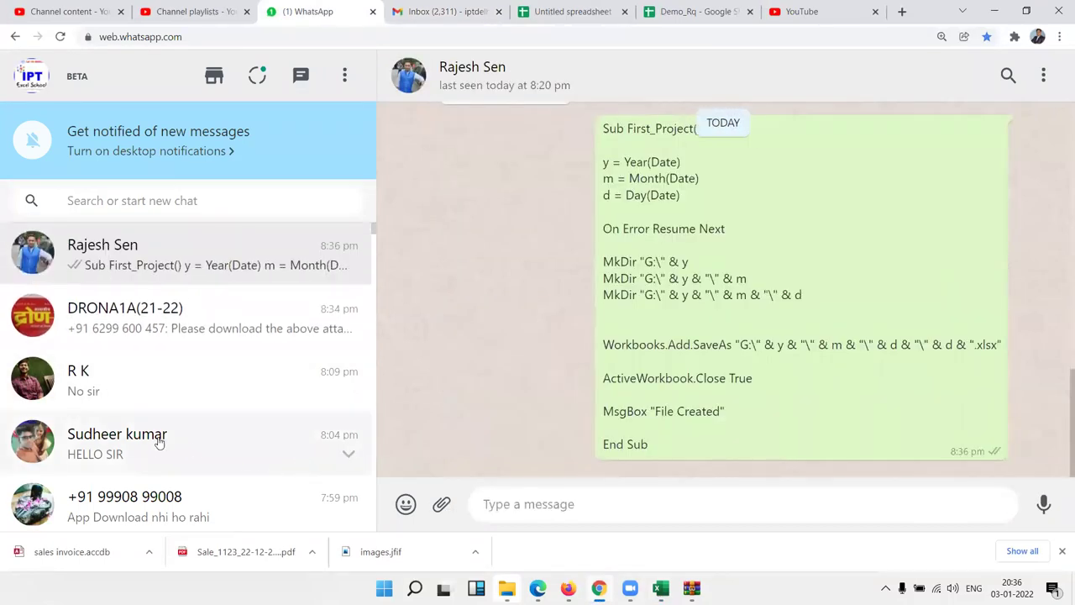
- Paste and send the same macro code to a second contact
scroll(151, 444, down, 3)
scroll(149, 445, up, 3)
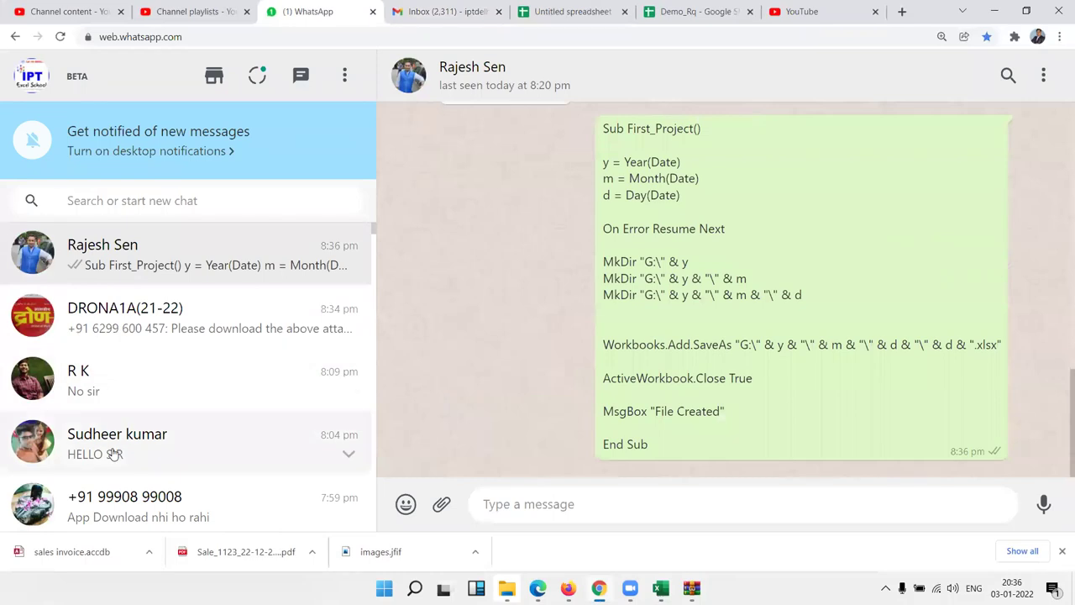
click(149, 443)
key(ctrl+v)
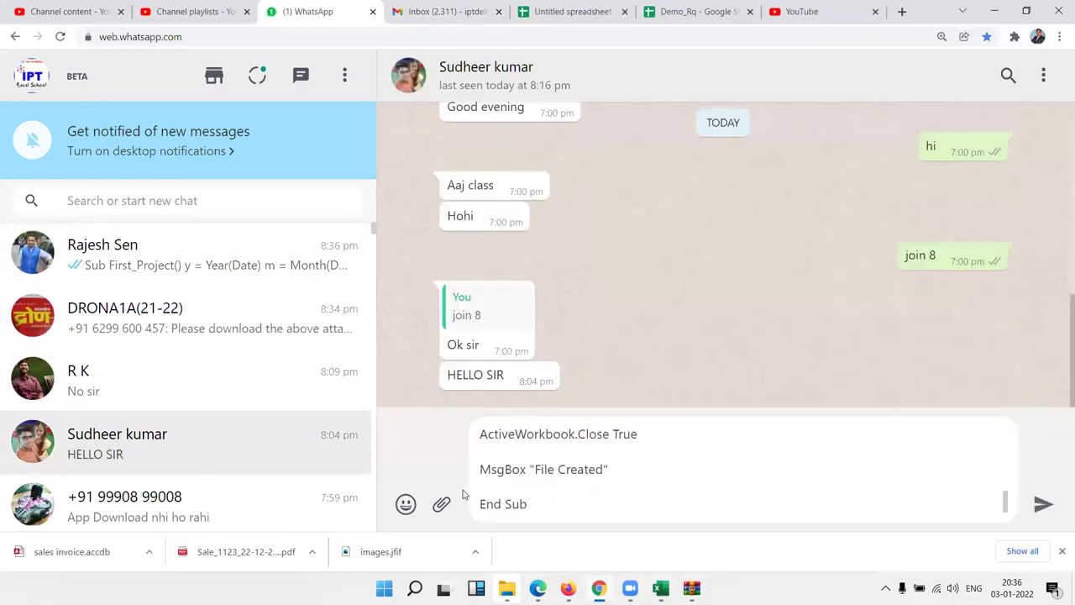
key(Return)
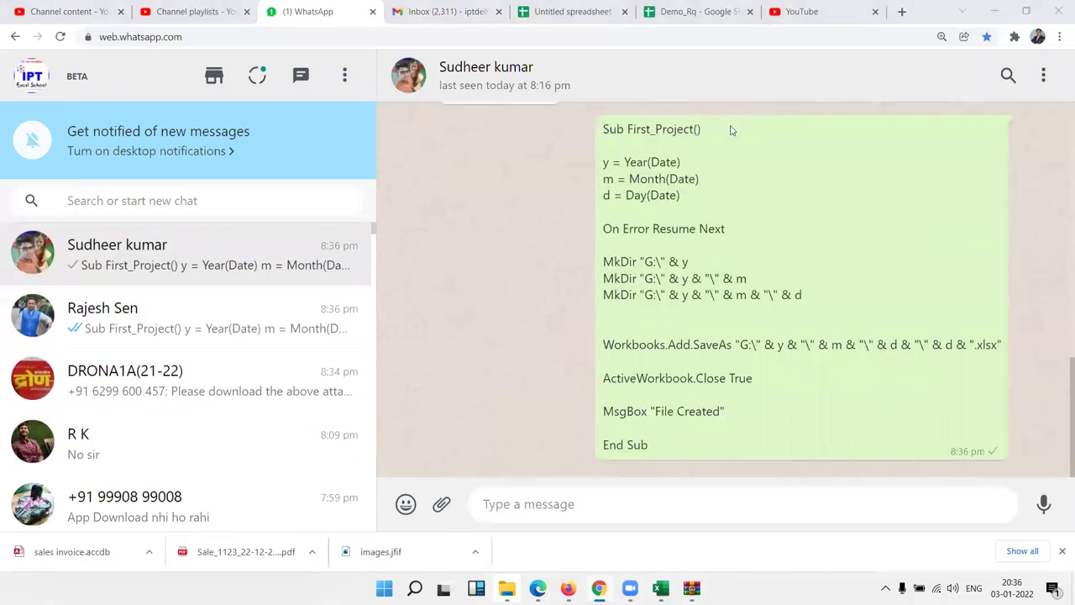